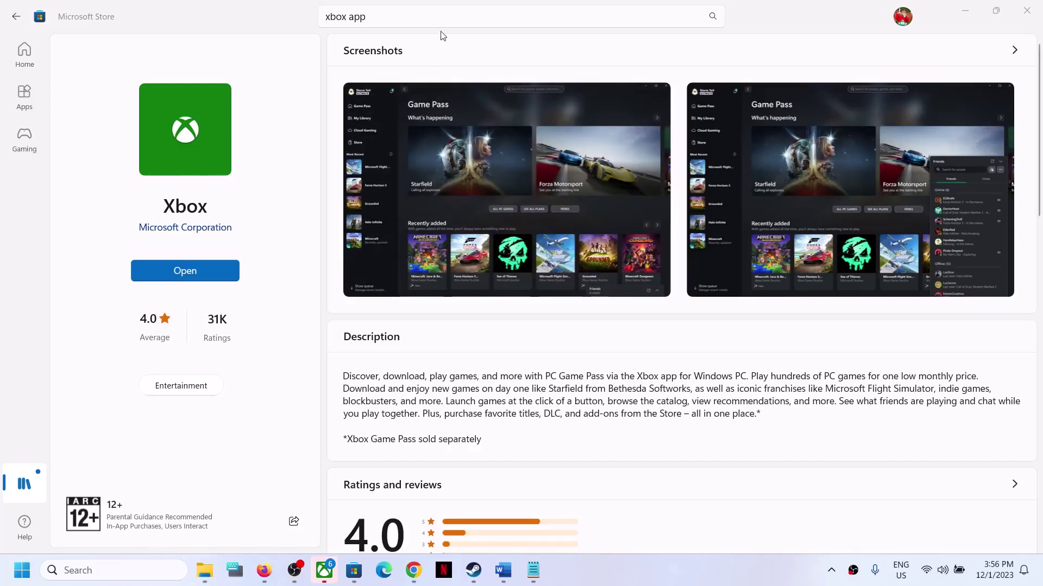
# Review the Word notes about the Xbox error, then return to the Store.
pyautogui.moveTo(505, 579)
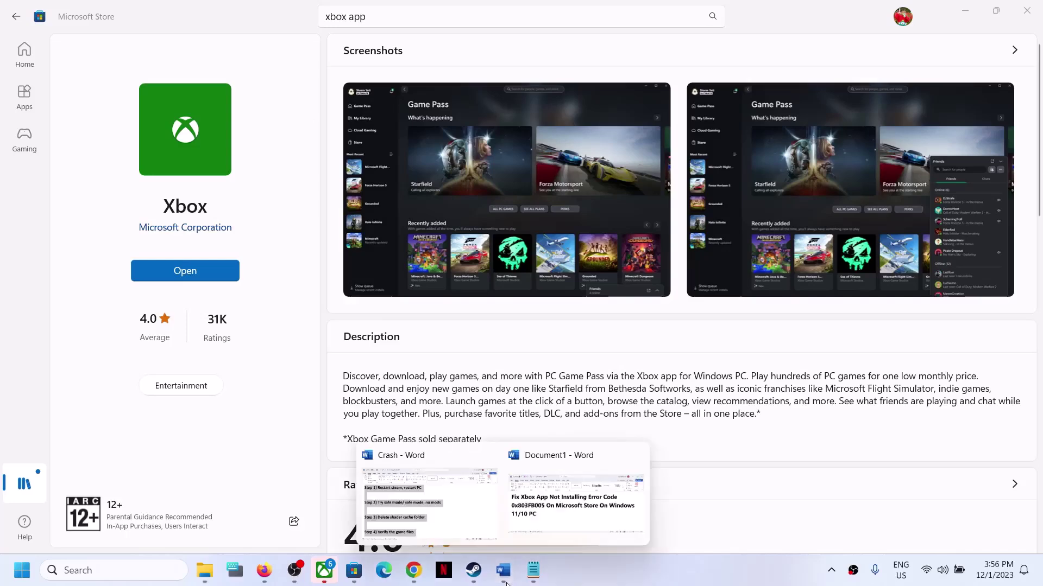
pyautogui.click(574, 524)
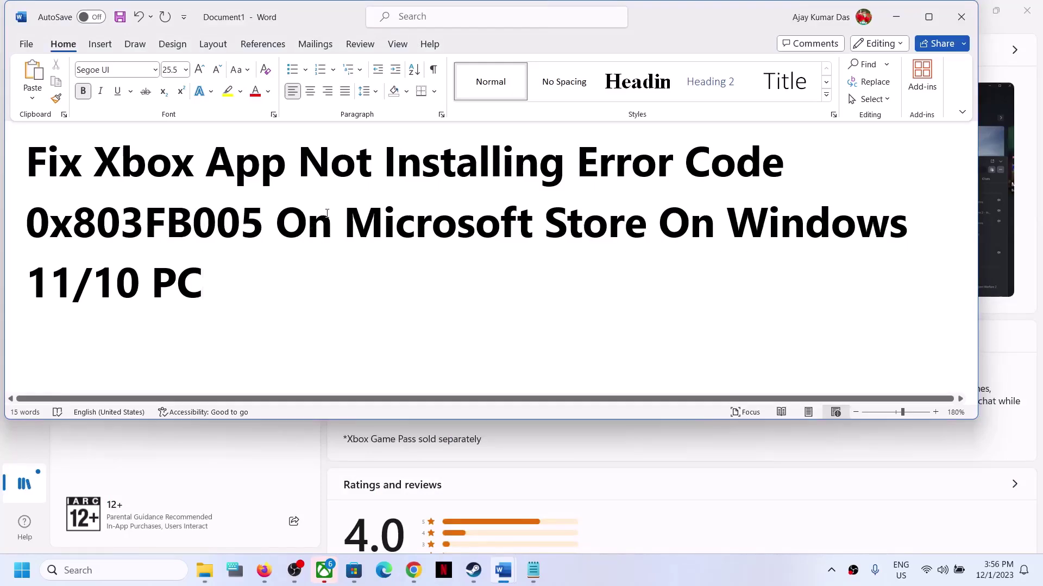
pyautogui.click(896, 16)
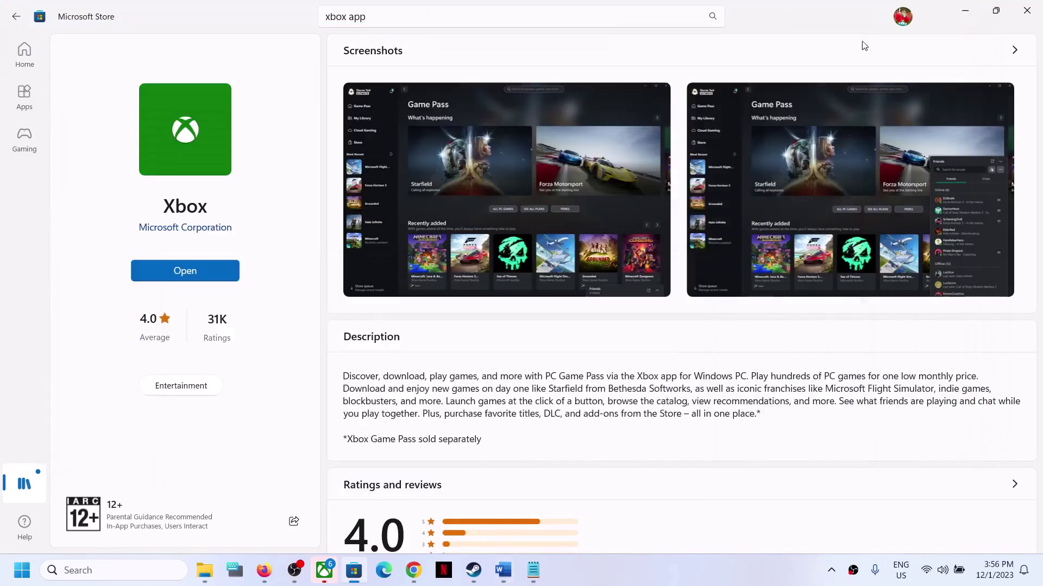
# Download XboxInstaller.exe from the Xbox App for Windows PC page and run it.
pyautogui.moveTo(413, 570)
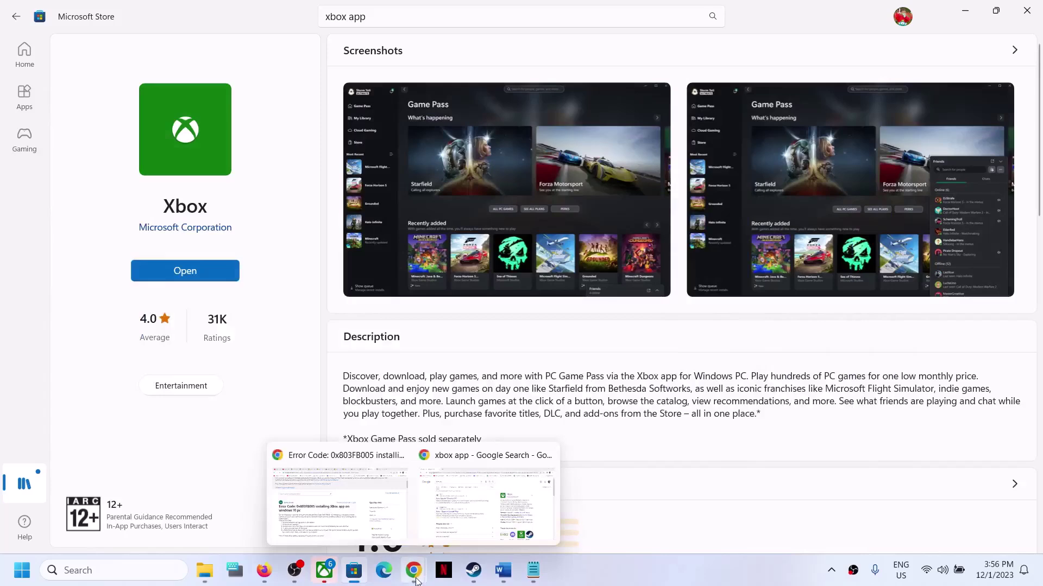
pyautogui.click(538, 461)
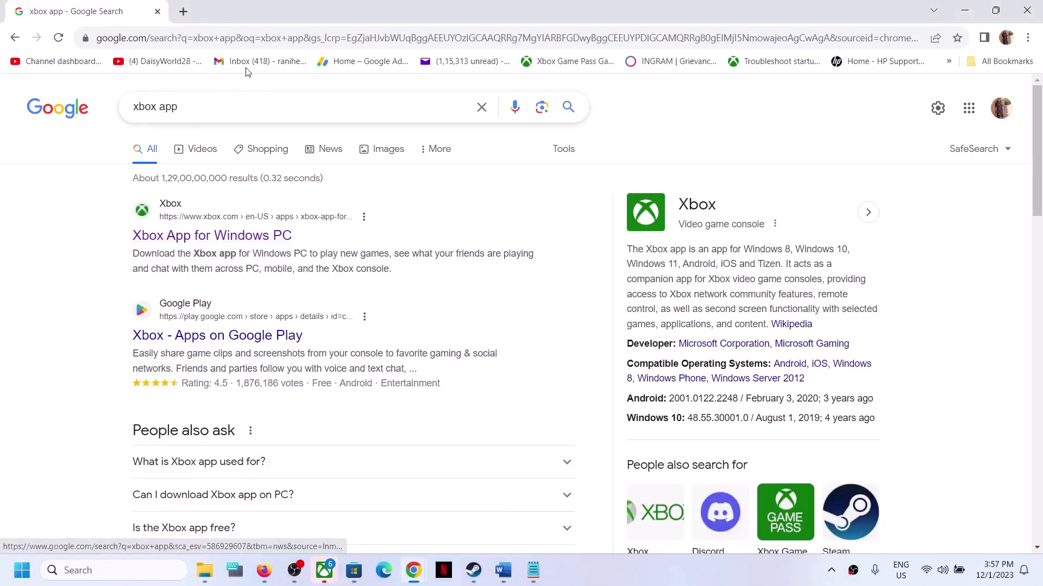
pyautogui.click(203, 241)
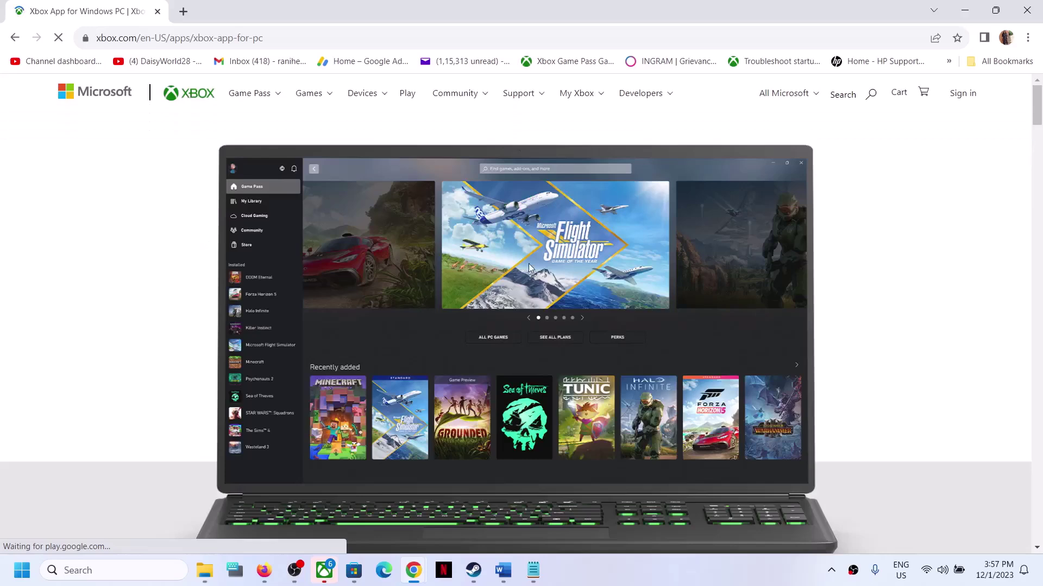
pyautogui.scroll(-10, 529, 262)
pyautogui.scroll(-2, 529, 263)
pyautogui.click(532, 251)
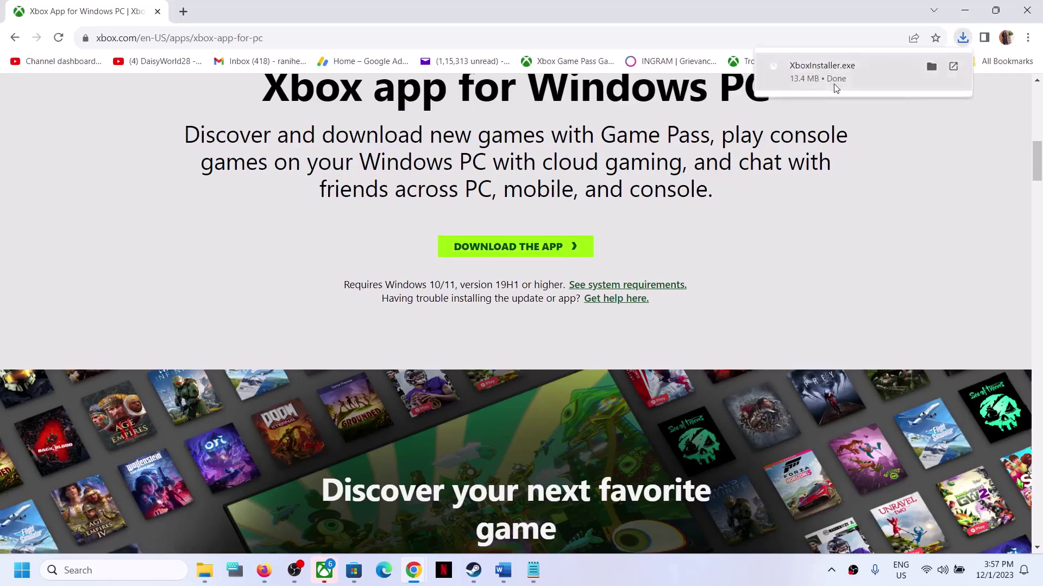
pyautogui.click(834, 85)
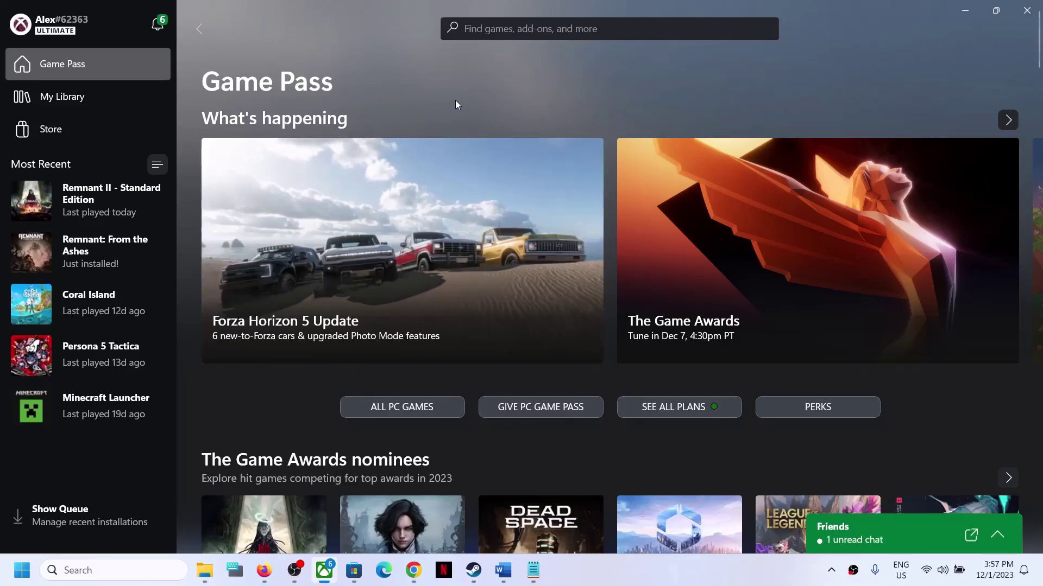
pyautogui.click(674, 581)
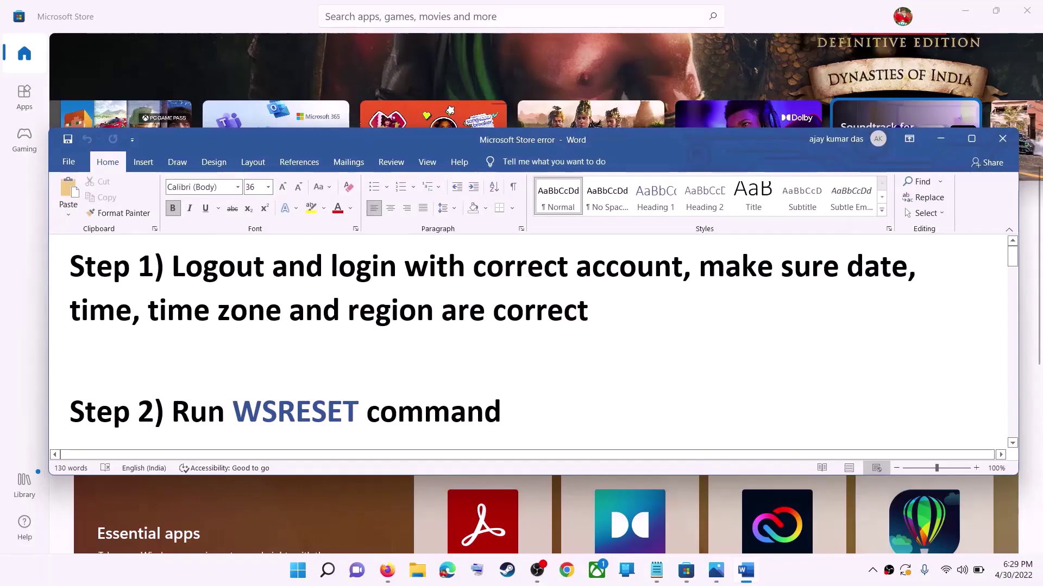
# Highlight the log-out-and-log-in step in the Word notes and reveal the Store.
pyautogui.moveTo(173, 266); pyautogui.dragTo(682, 269)
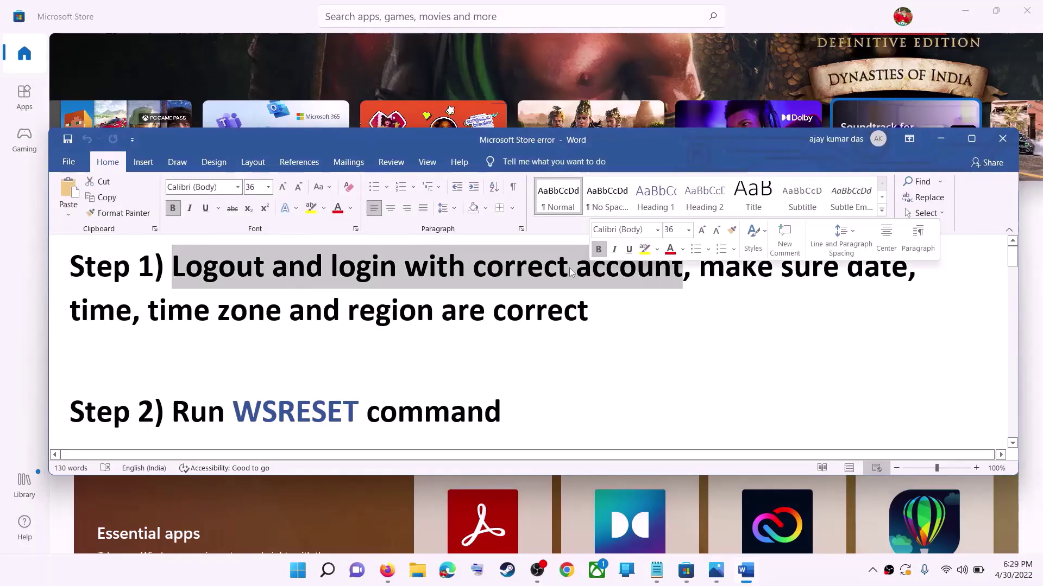
pyautogui.click(943, 143)
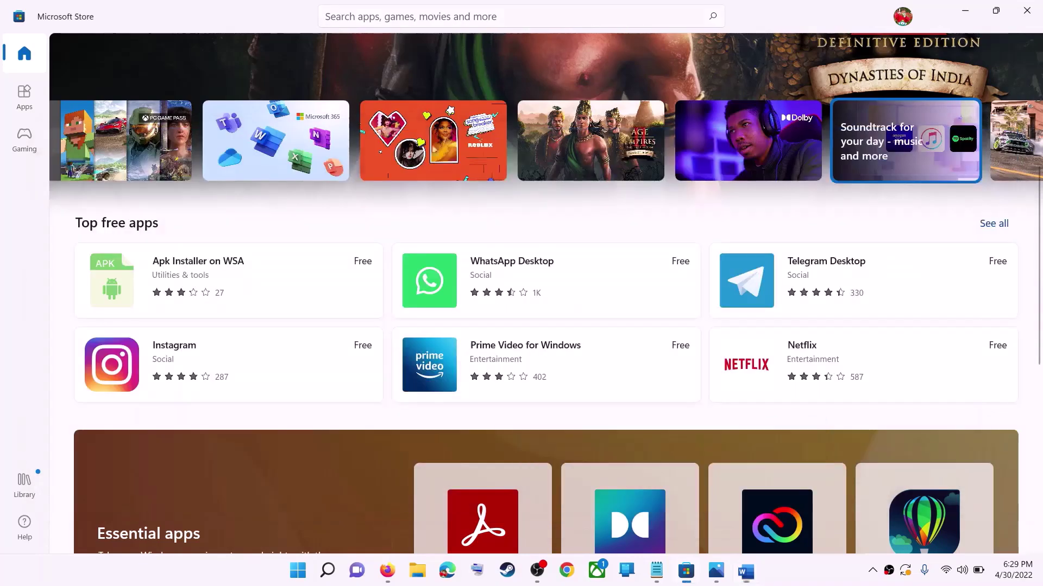
pyautogui.scroll(5, 727, 272)
pyautogui.scroll(-1, 764, 332)
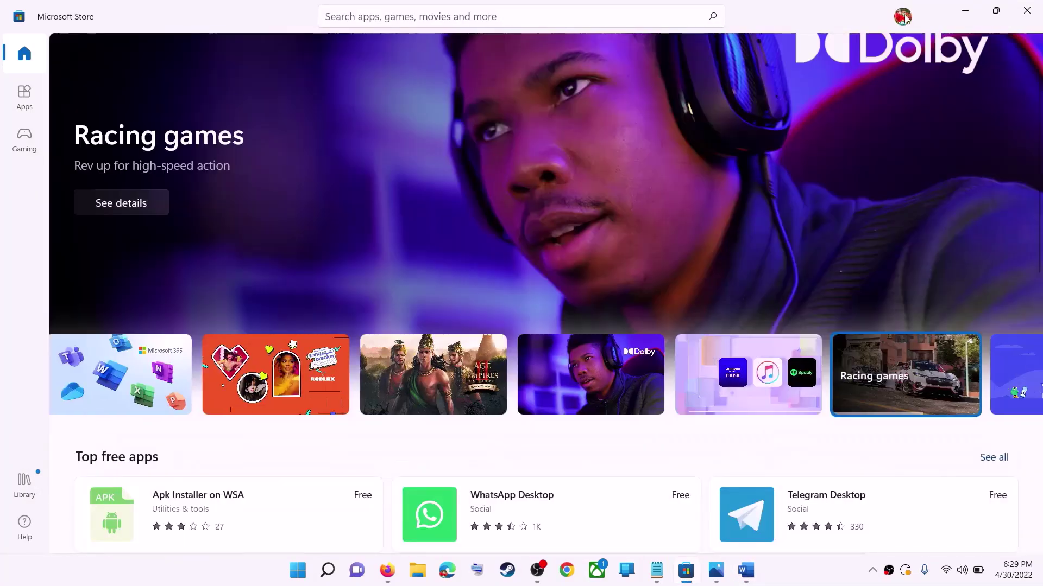
# Sign out of the Store account and sign back in with the chosen Microsoft account.
pyautogui.click(904, 19)
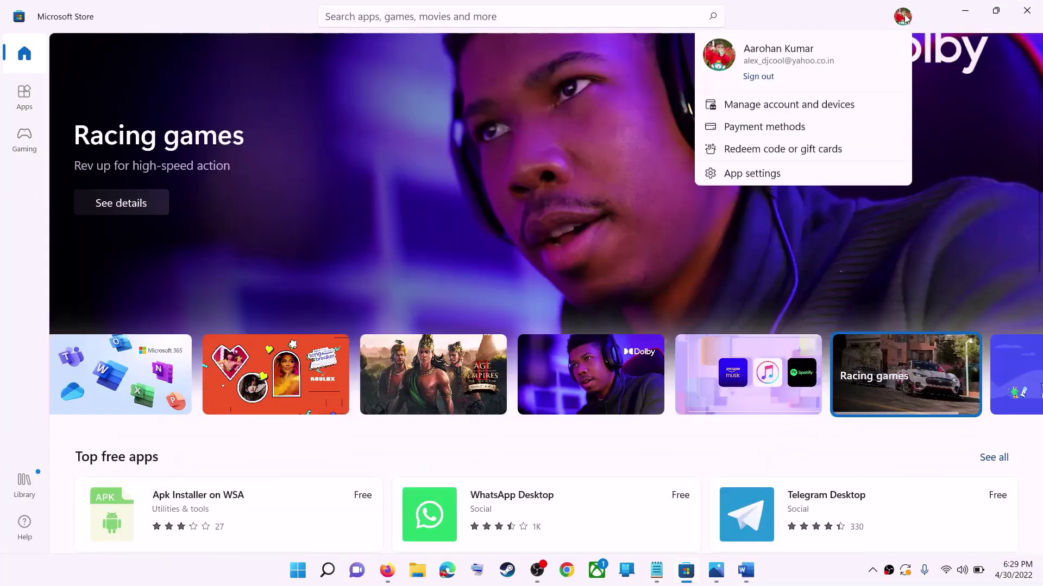
pyautogui.click(745, 81)
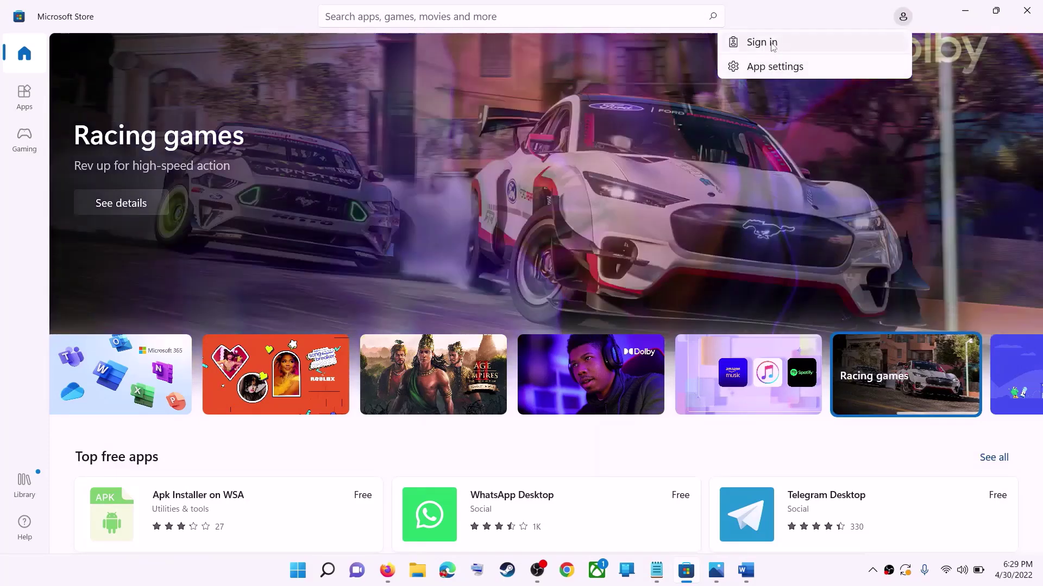
pyautogui.click(772, 46)
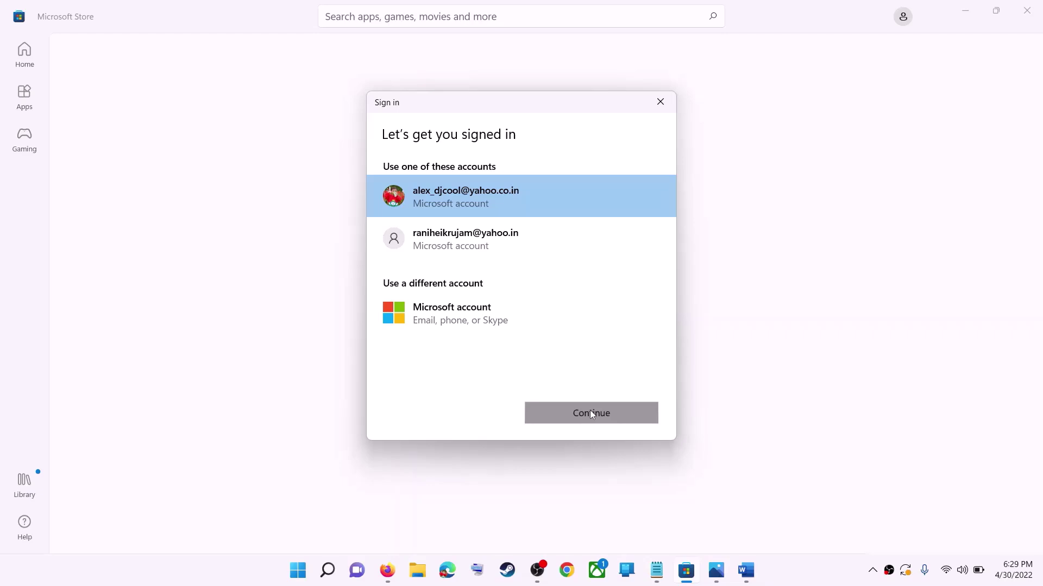
pyautogui.click(591, 413)
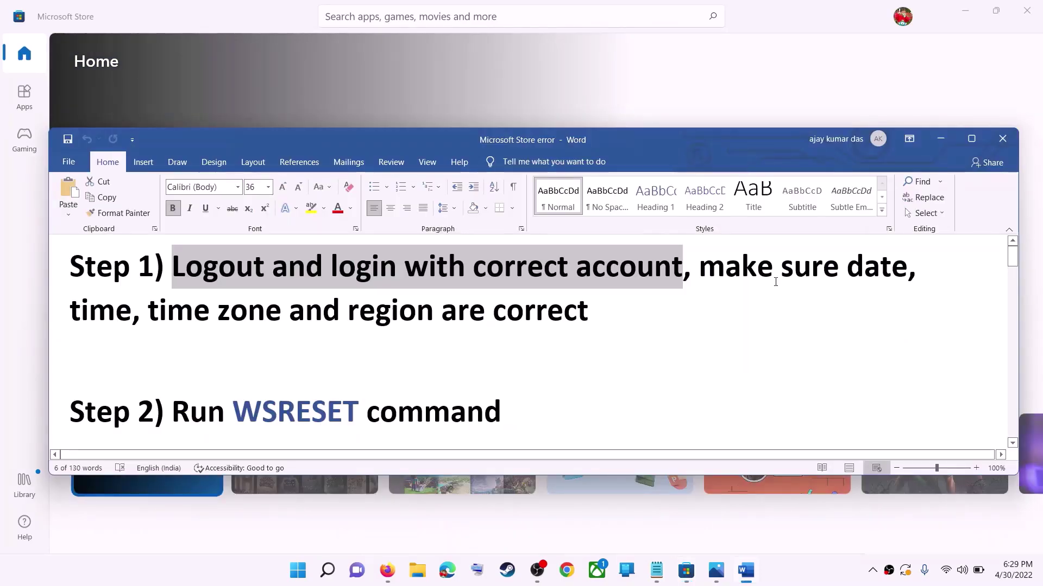
pyautogui.moveTo(775, 282); pyautogui.dragTo(530, 300)
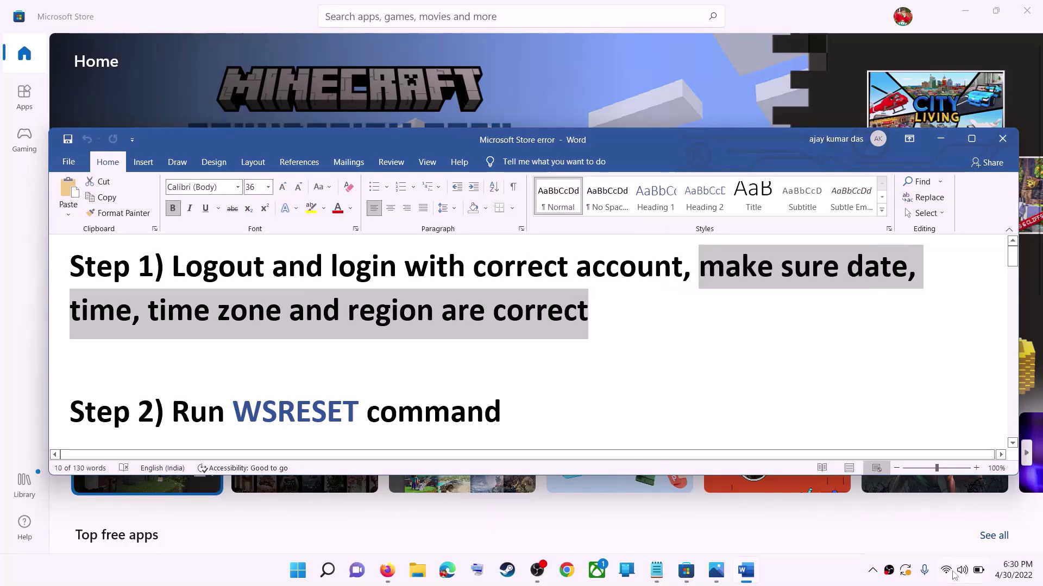
pyautogui.rightClick(1014, 576)
pyautogui.click(945, 325)
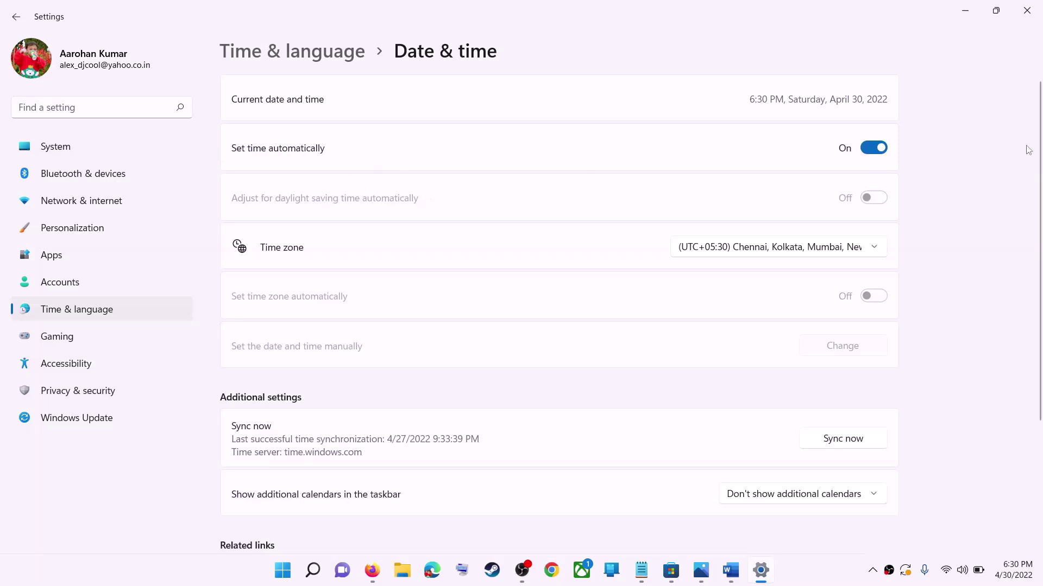
pyautogui.click(766, 255)
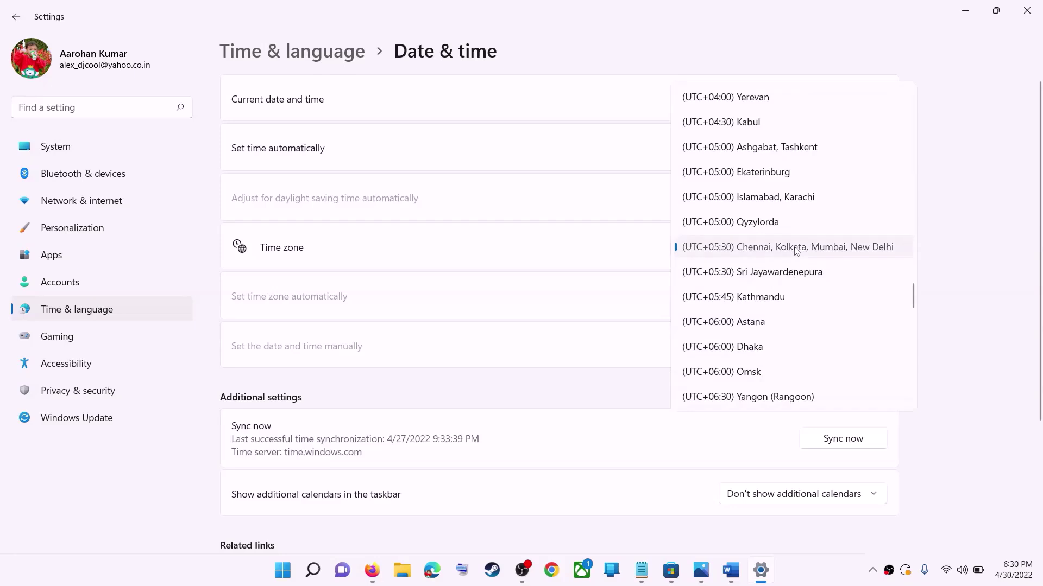
pyautogui.click(818, 247)
pyautogui.scroll(-3, 934, 299)
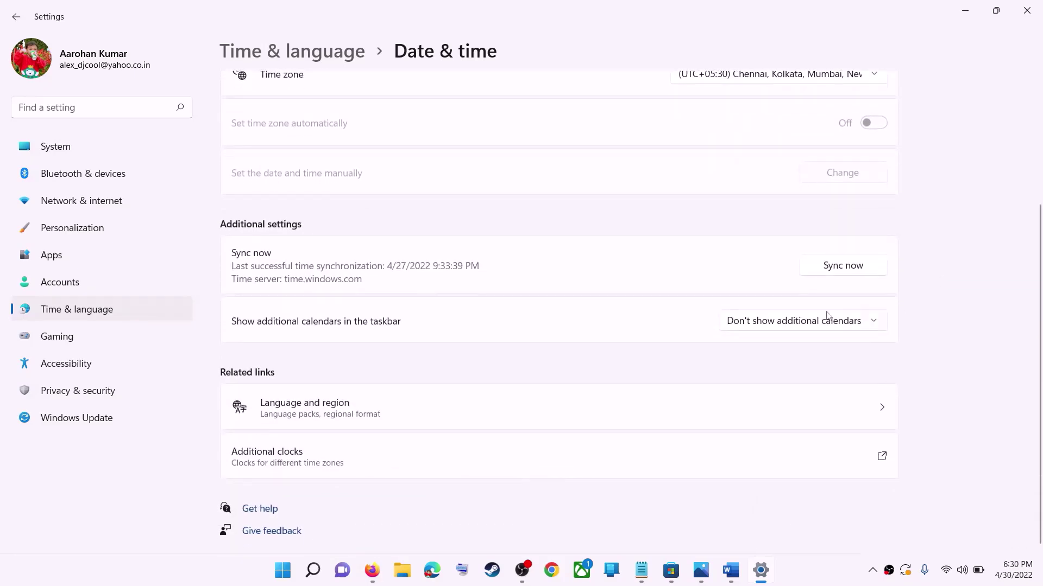
pyautogui.scroll(3, 781, 363)
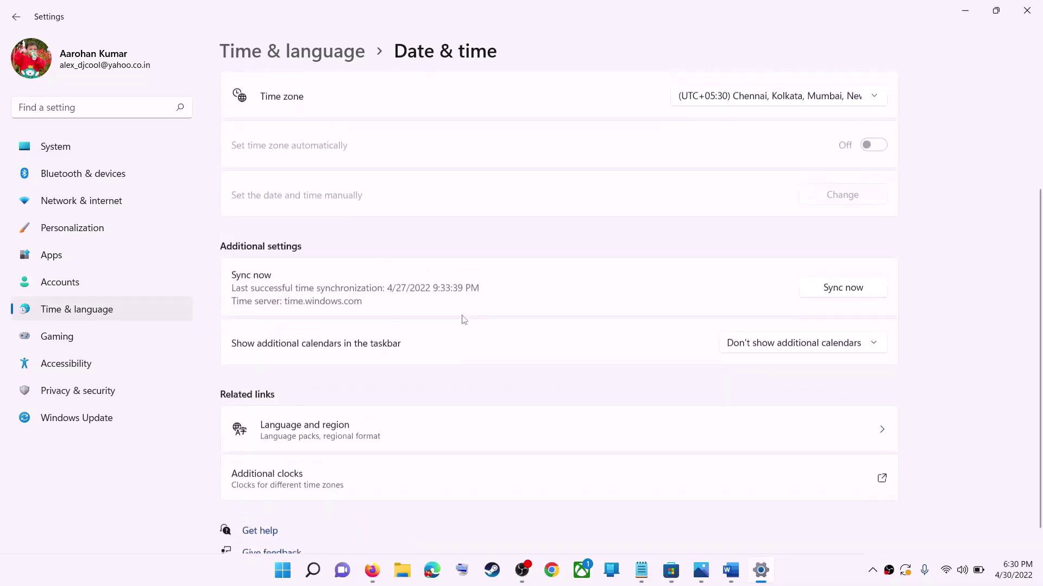
pyautogui.click(73, 318)
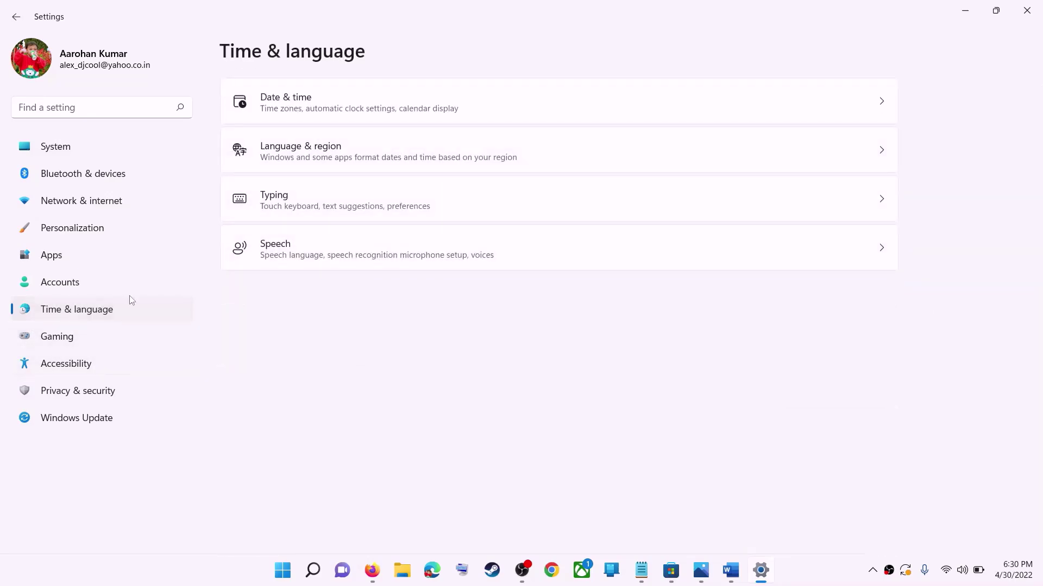
pyautogui.click(786, 163)
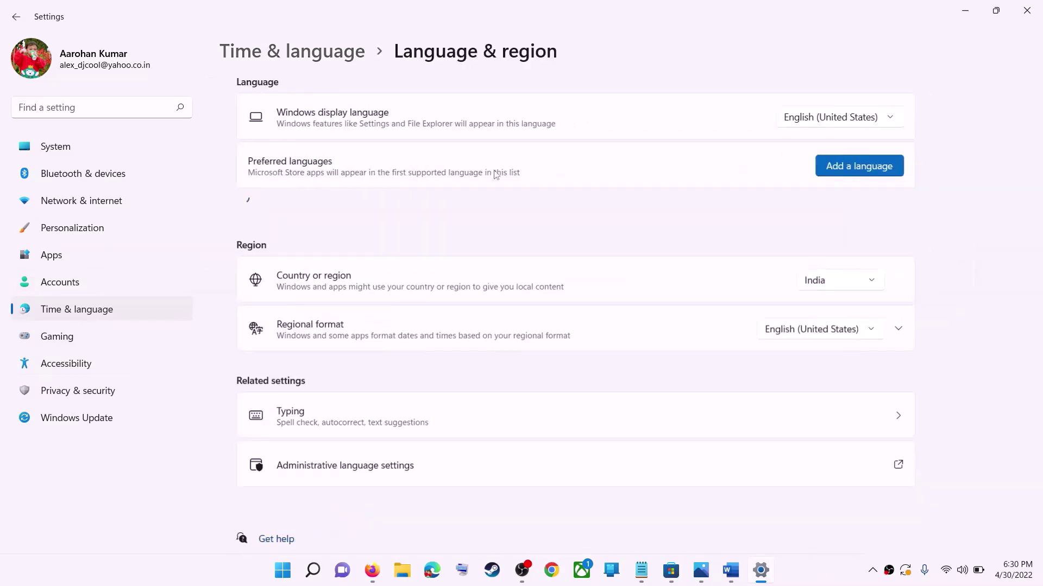
pyautogui.click(831, 303)
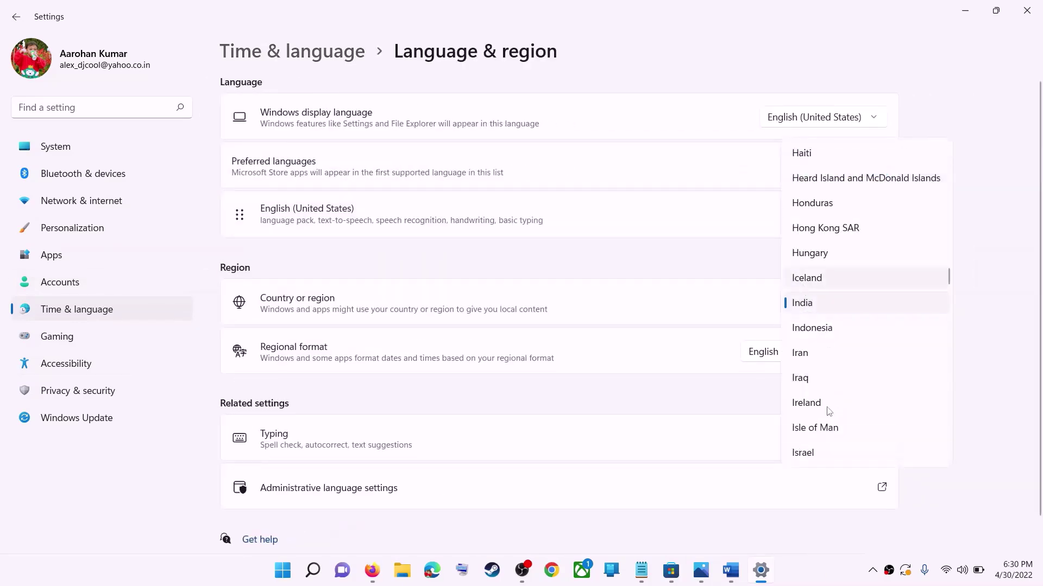
pyautogui.click(1020, 300)
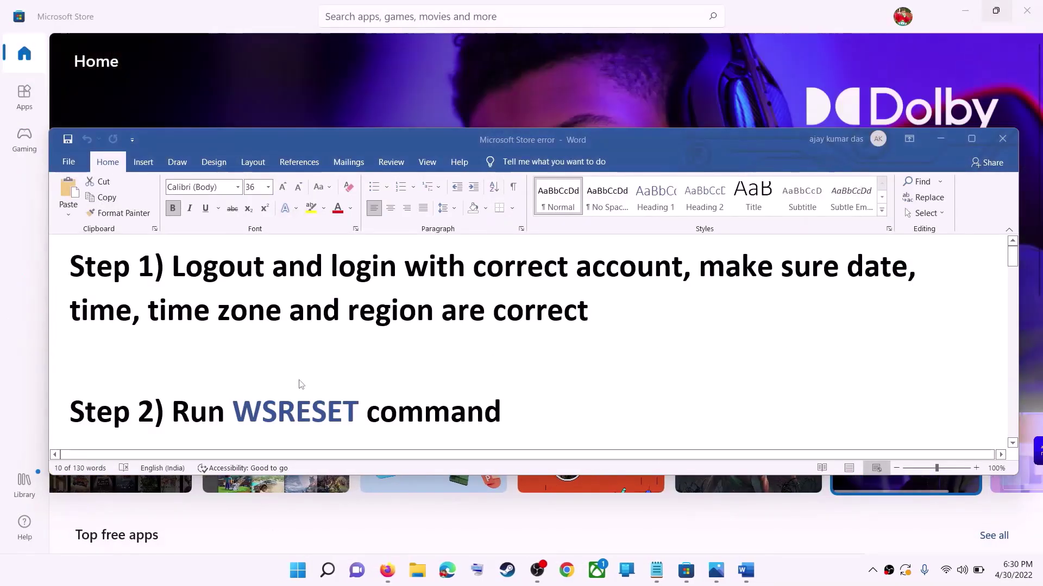
# Copy WSRESET from the notes, run it from Start, and maximize the reopened Store.
pyautogui.moveTo(700, 266); pyautogui.dragTo(588, 309)
pyautogui.scroll(-1, 324, 382)
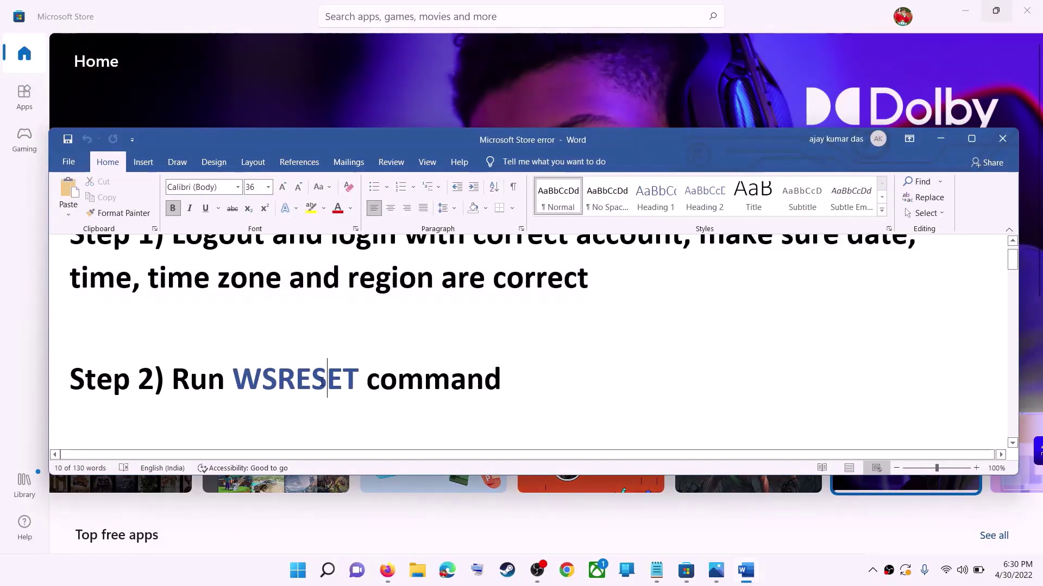
pyautogui.doubleClick(324, 382)
pyautogui.hotkey('ctrl', 'c')
pyautogui.click(310, 573)
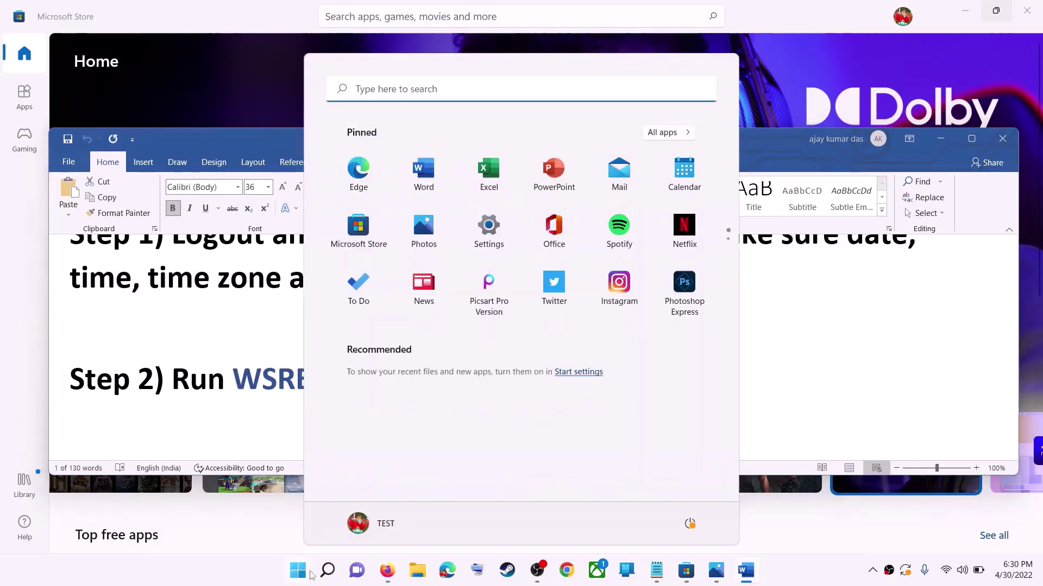
pyautogui.hotkey('ctrl', 'v')
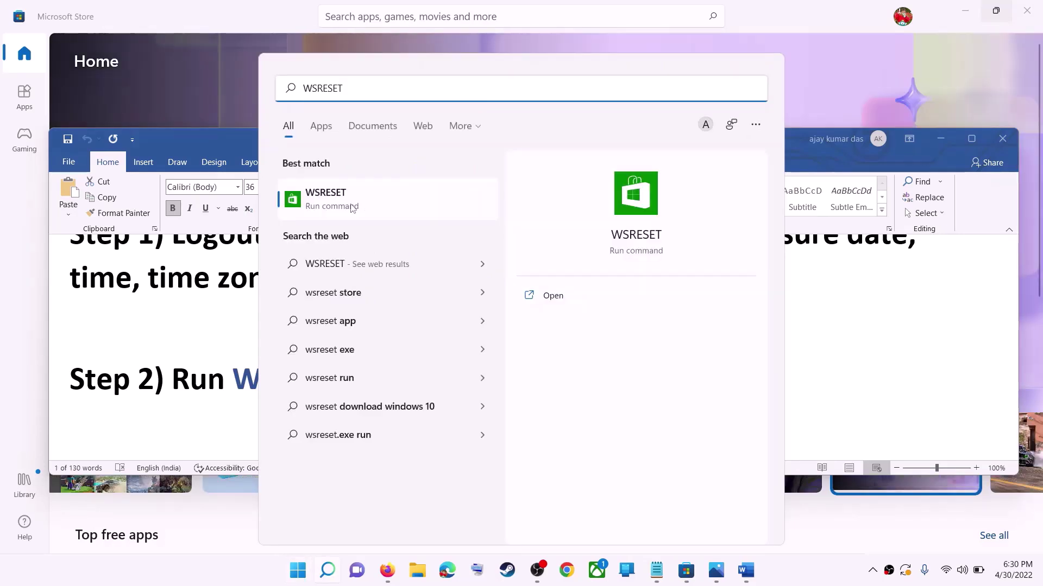
pyautogui.click(352, 209)
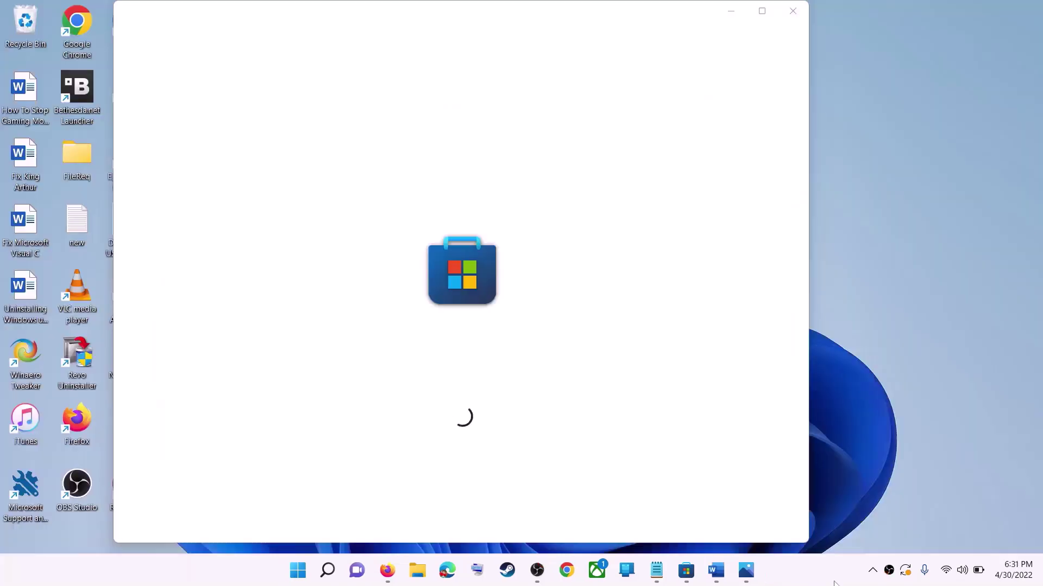
pyautogui.click(761, 11)
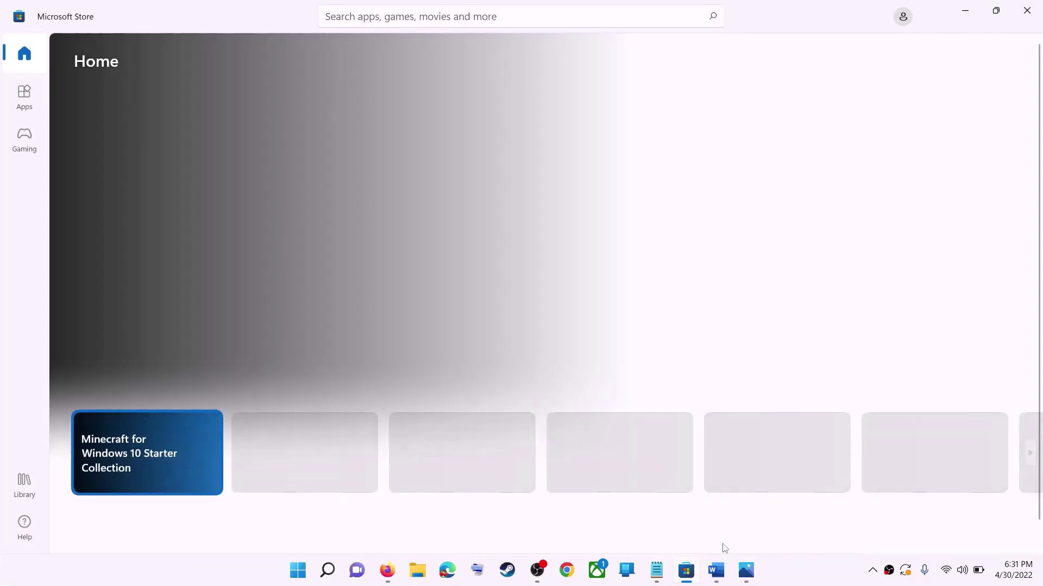
pyautogui.click(717, 570)
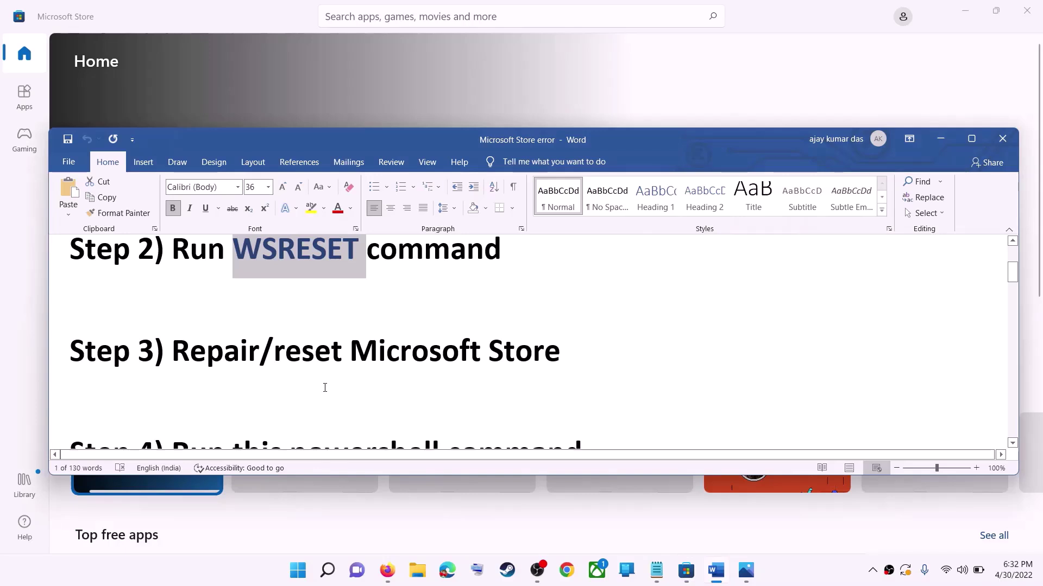
# Repair the Microsoft Store app in Settings, then reset it and confirm deleting its data.
pyautogui.moveTo(274, 352); pyautogui.dragTo(562, 353)
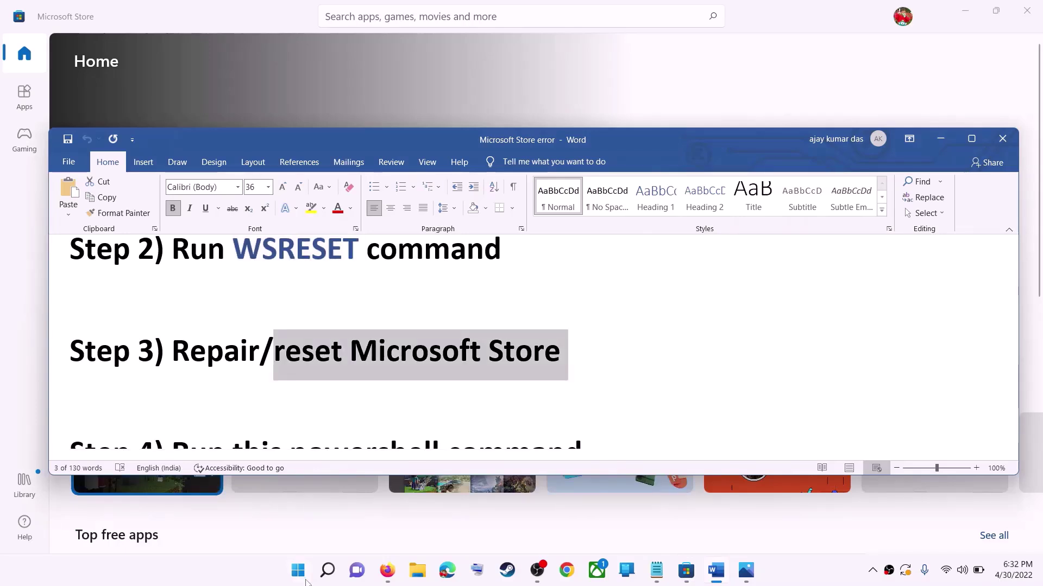
pyautogui.click(306, 579)
pyautogui.write('store')
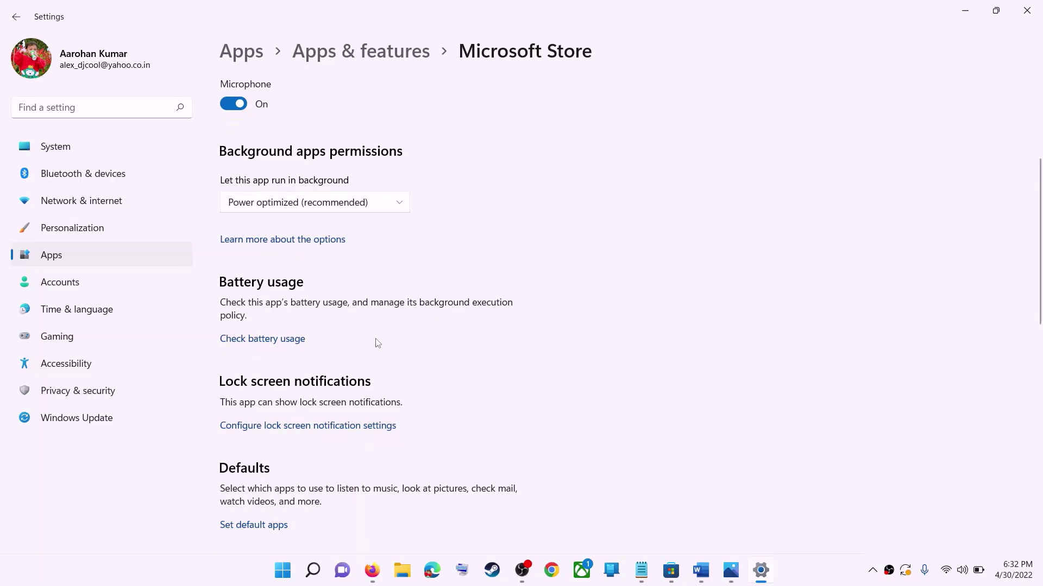
pyautogui.scroll(-5, 377, 343)
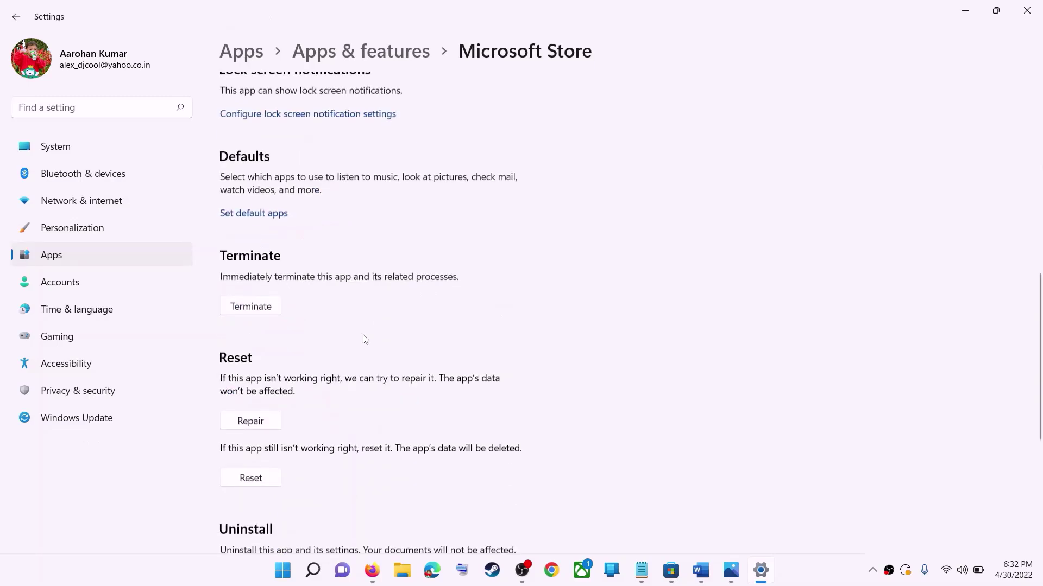
pyautogui.scroll(-3, 364, 339)
pyautogui.click(250, 246)
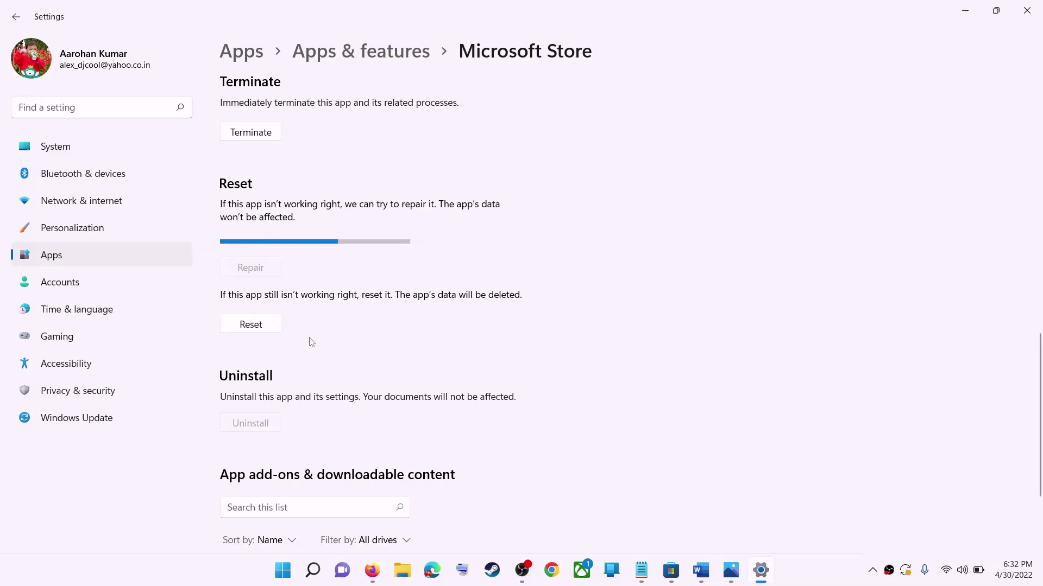
pyautogui.click(266, 329)
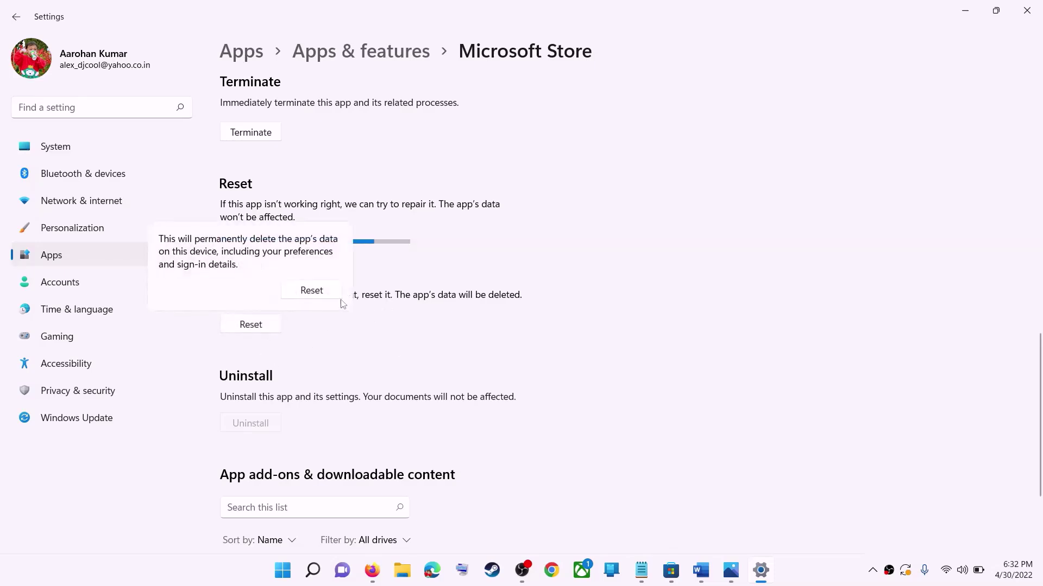
pyautogui.click(311, 291)
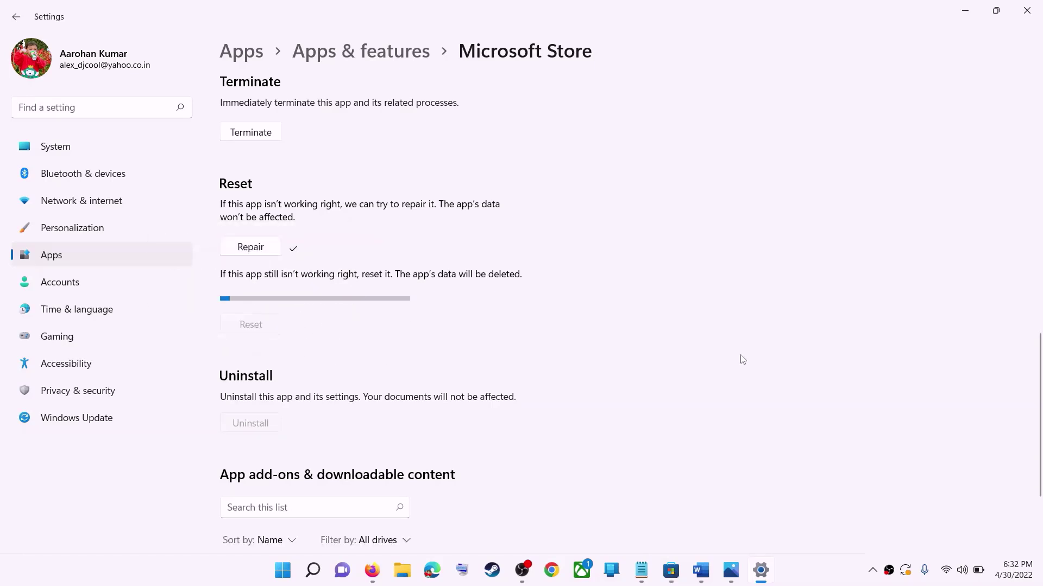
# Copy the Step 4 PowerShell command from the Word guide.
pyautogui.click(699, 569)
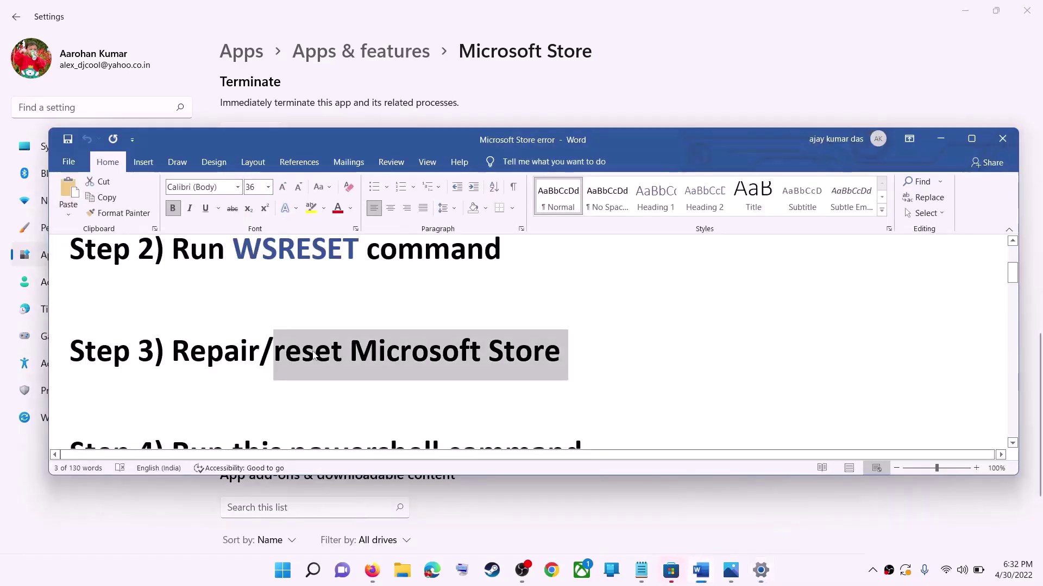
pyautogui.scroll(-4, 264, 347)
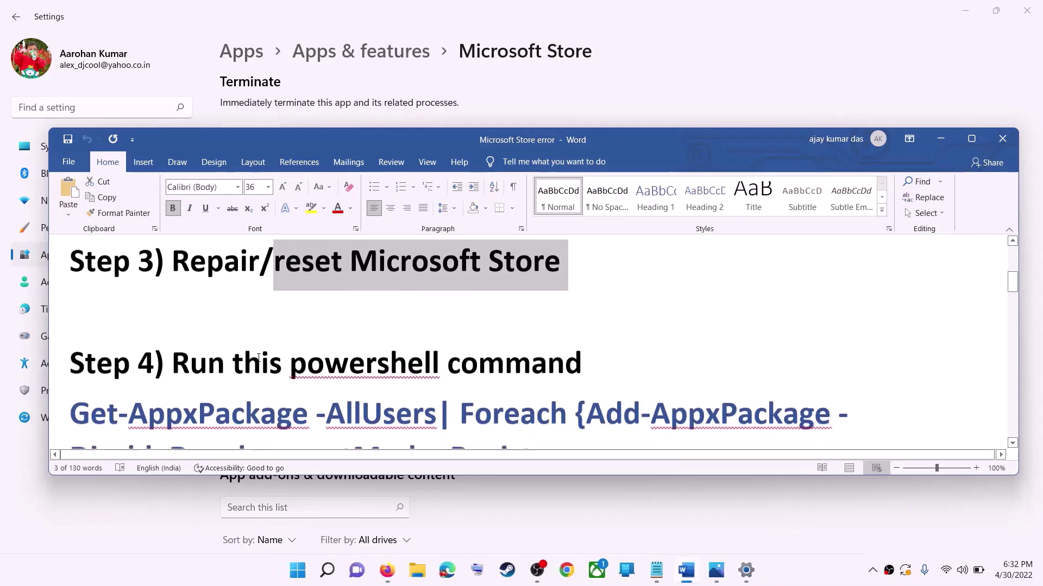
pyautogui.scroll(-1, 261, 357)
pyautogui.moveTo(651, 399); pyautogui.dragTo(69, 312)
pyautogui.rightClick(156, 332)
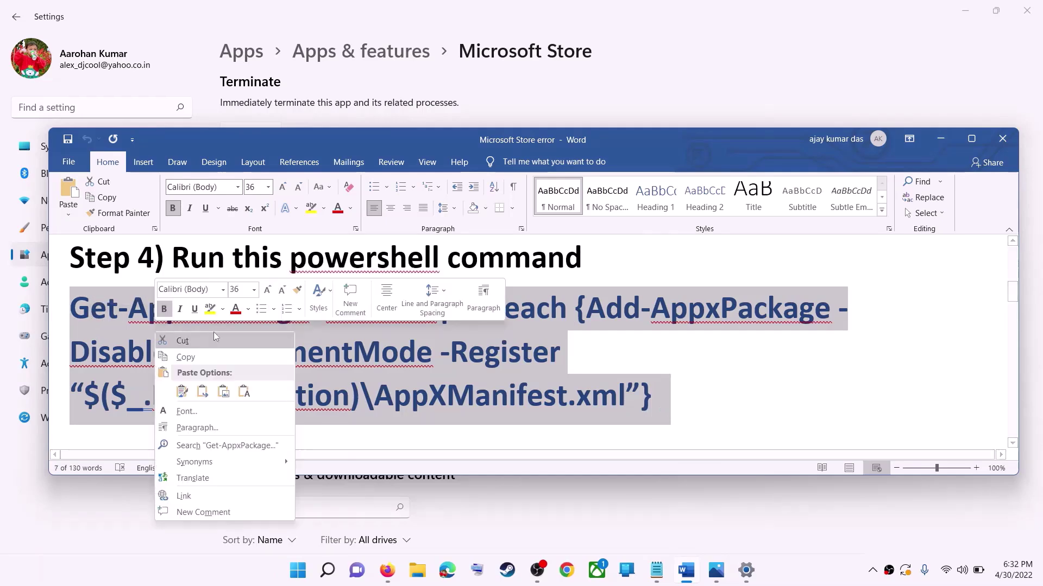
pyautogui.click(207, 360)
# Run the copied Get-AppxPackage re-register command in administrator PowerShell, then close it.
pyautogui.click(298, 571)
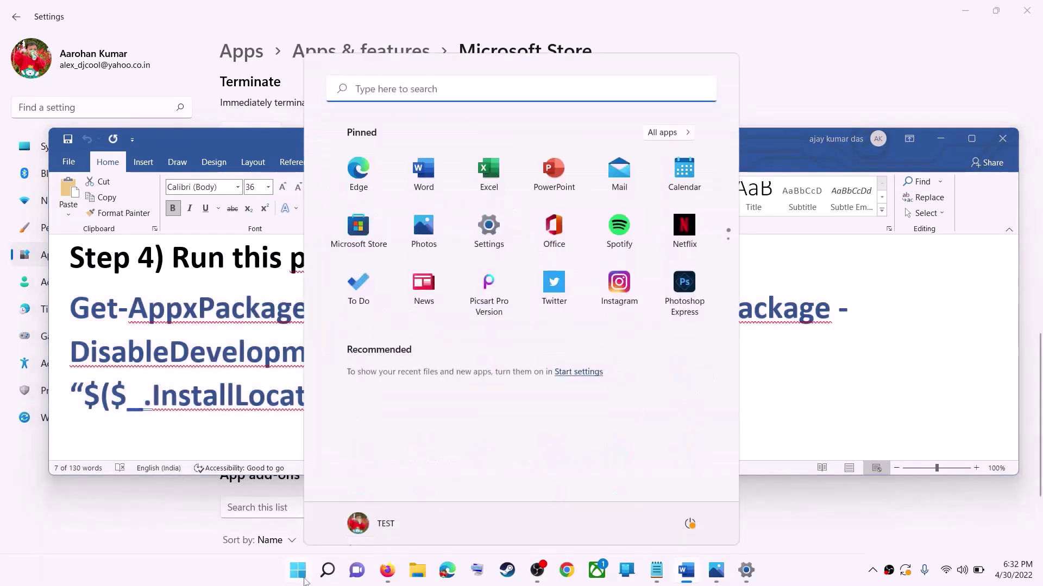
pyautogui.write('powers')
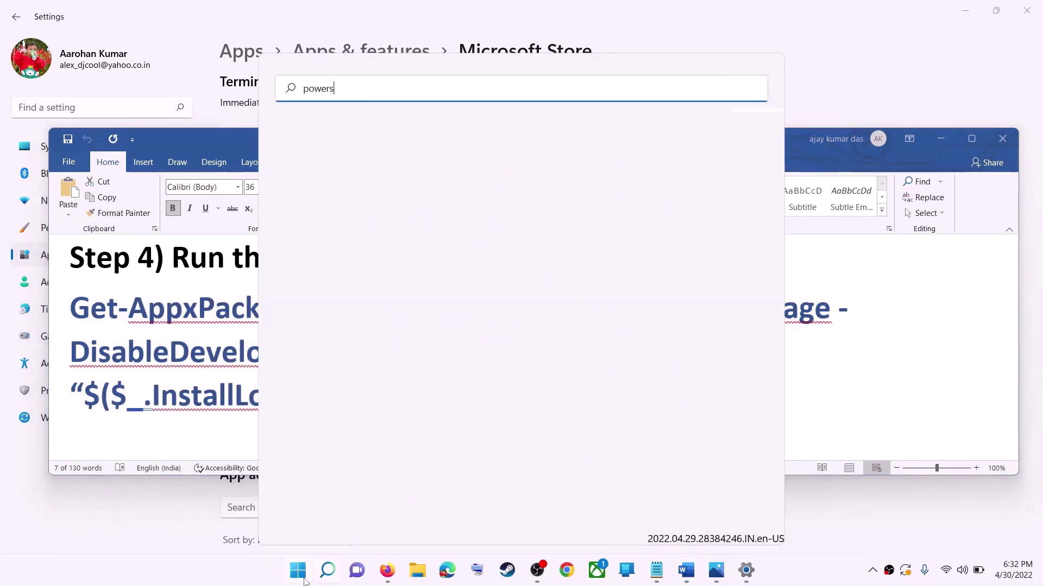
pyautogui.write('hell')
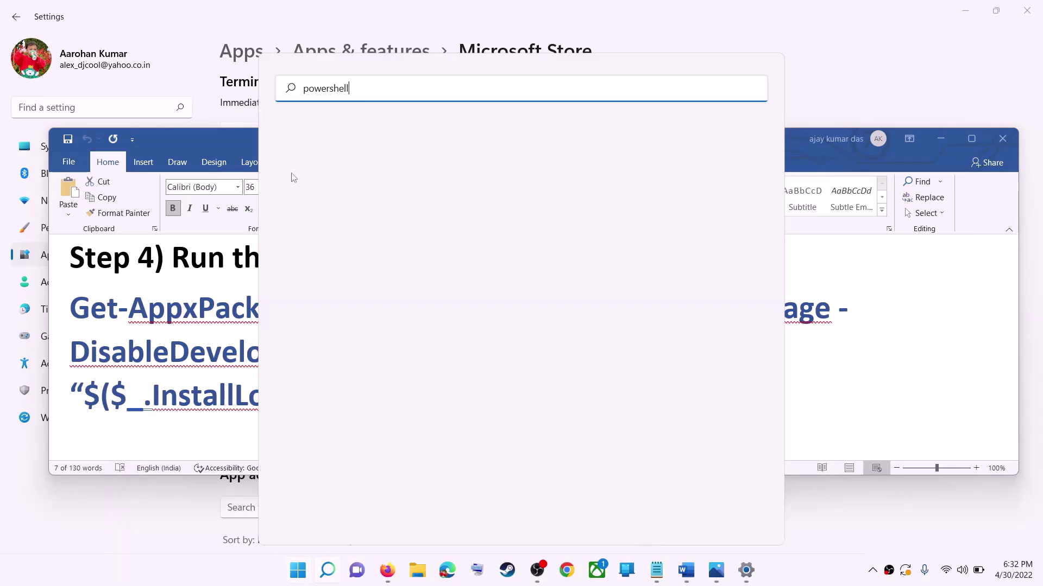
pyautogui.rightClick(359, 204)
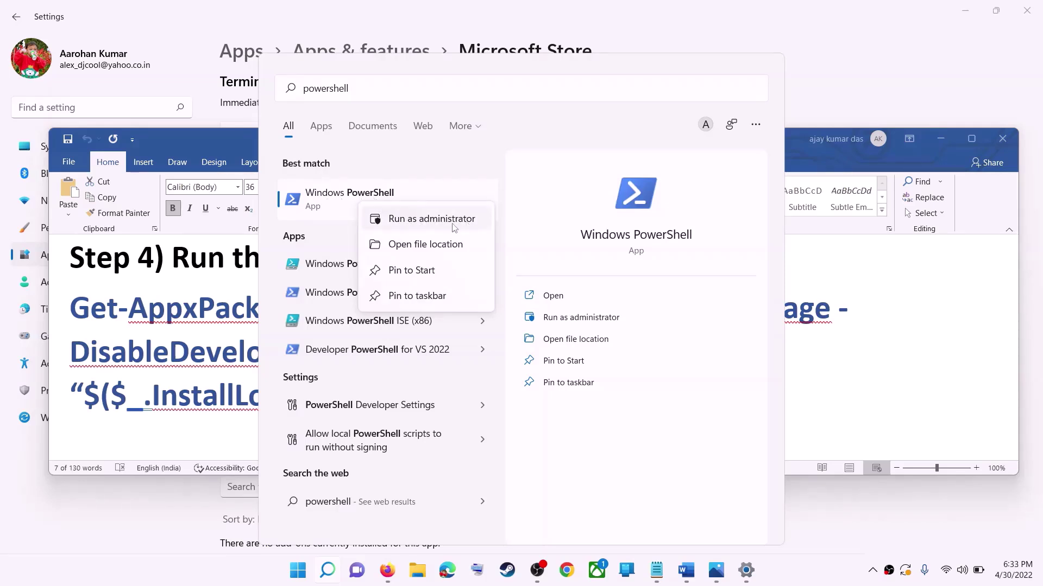
pyautogui.rightClick(407, 206)
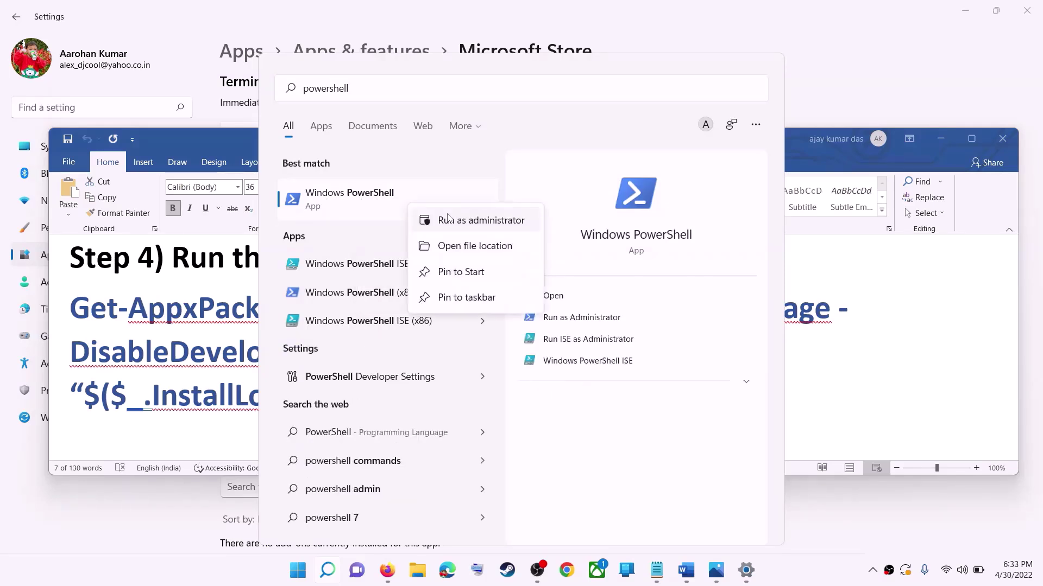
pyautogui.click(459, 212)
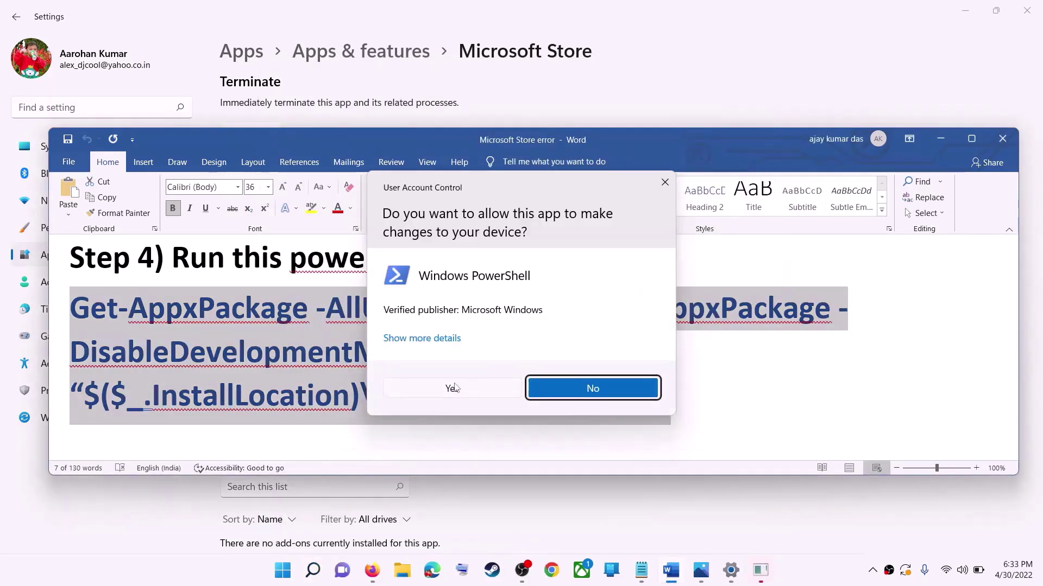
pyautogui.click(458, 388)
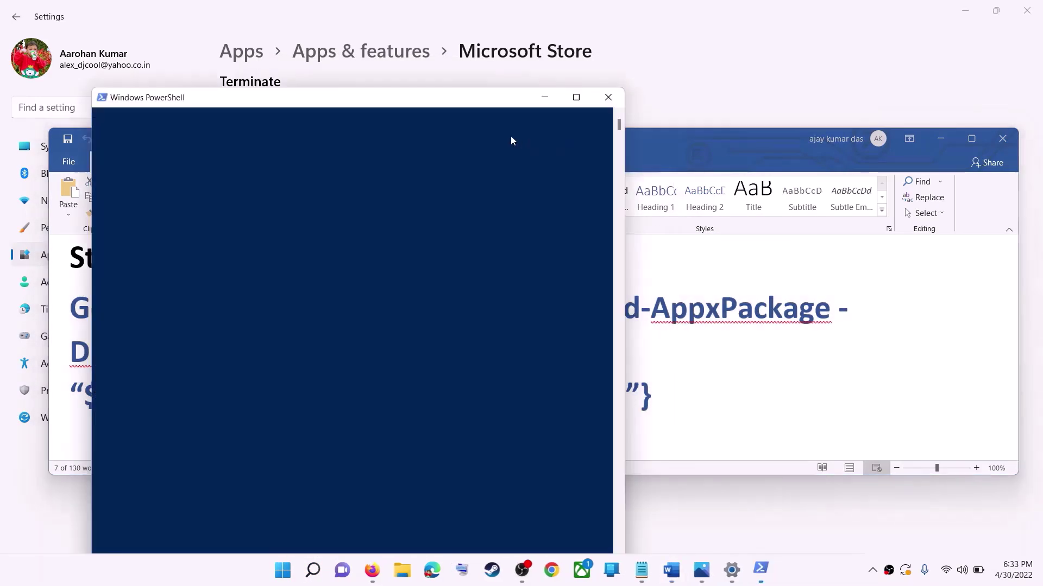
pyautogui.hotkey('ctrl', 'v')
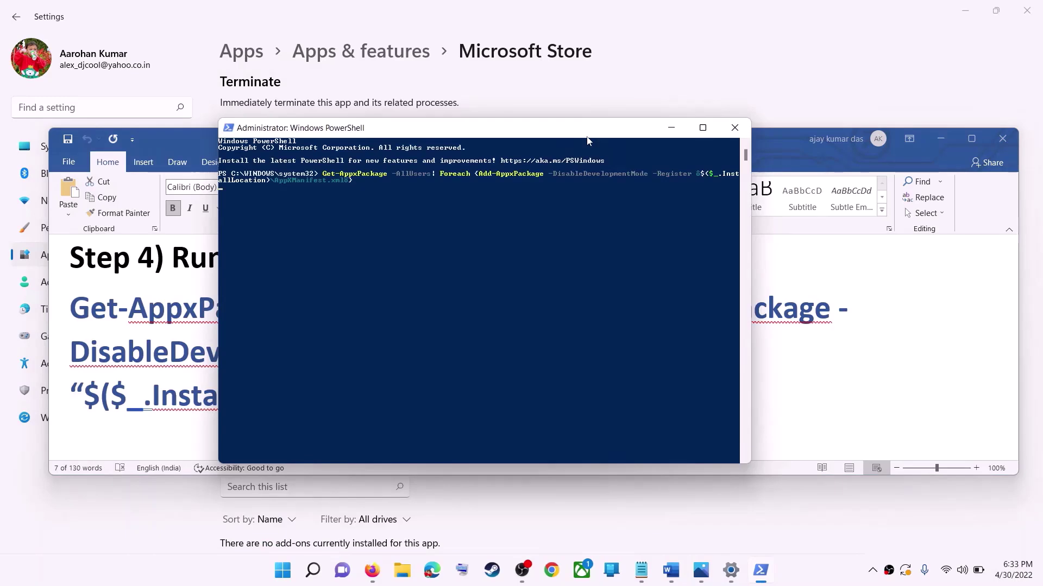
pyautogui.press('Return')
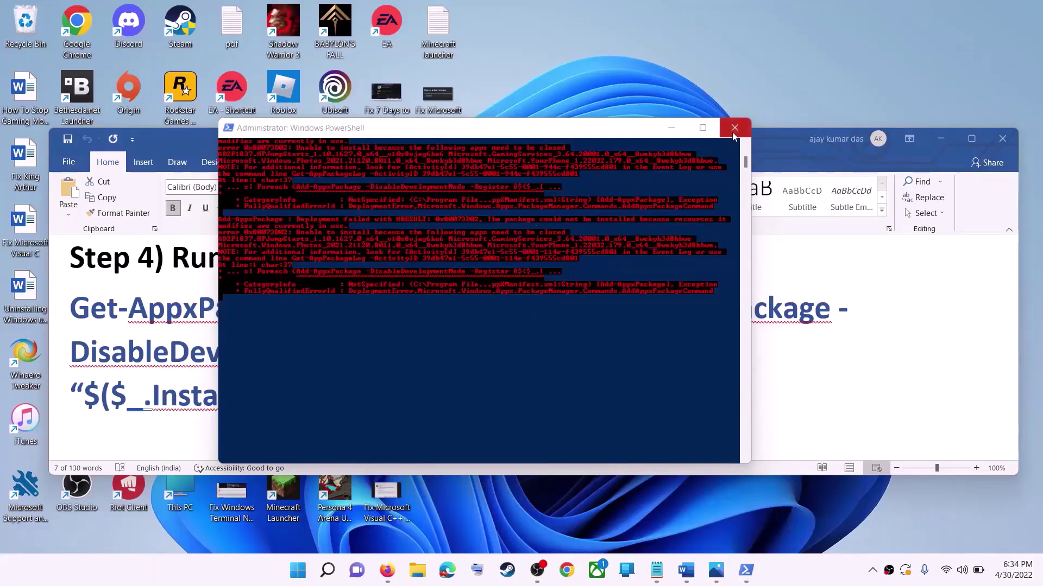
pyautogui.click(733, 129)
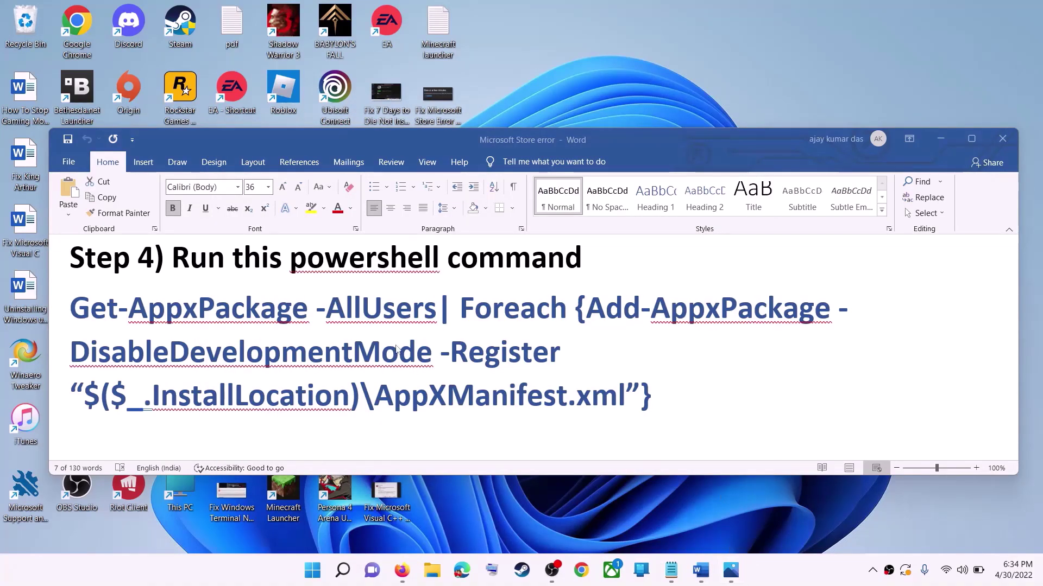
# Bring up Step 5's Store local cache path in the notes and launch File Explorer.
pyautogui.scroll(-5, 449, 367)
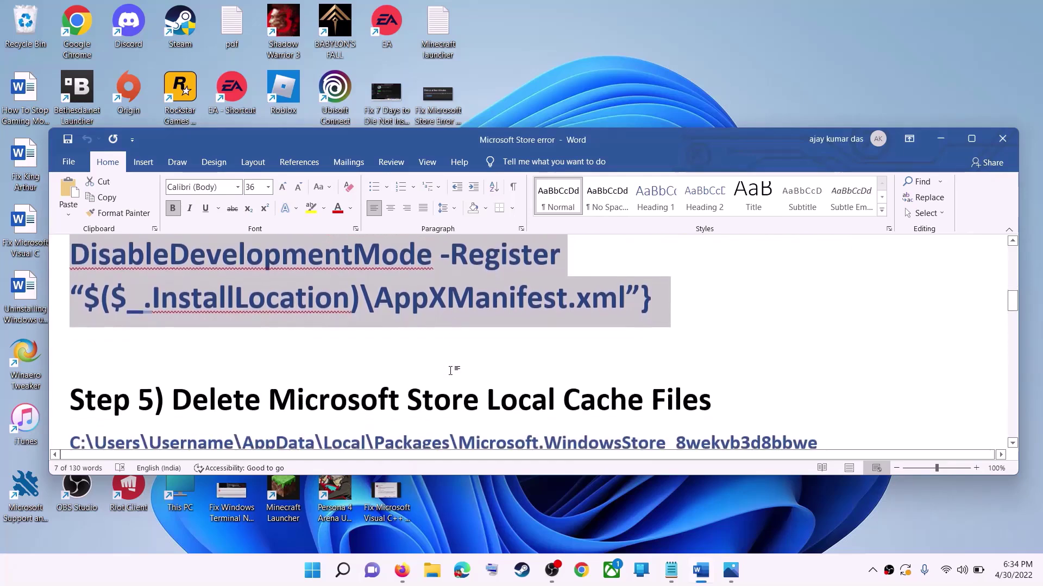
pyautogui.scroll(1, 452, 369)
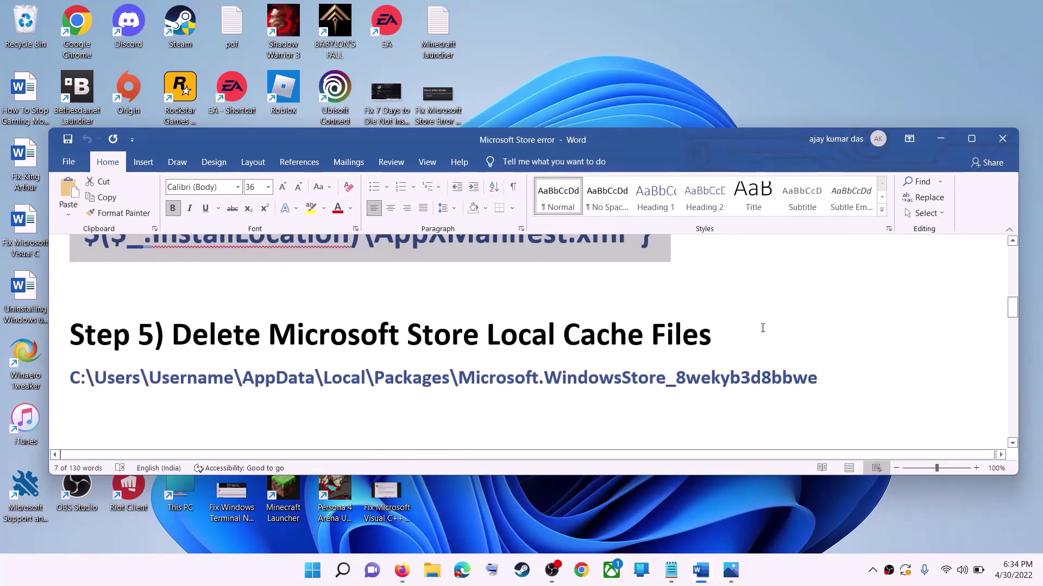
pyautogui.click(432, 571)
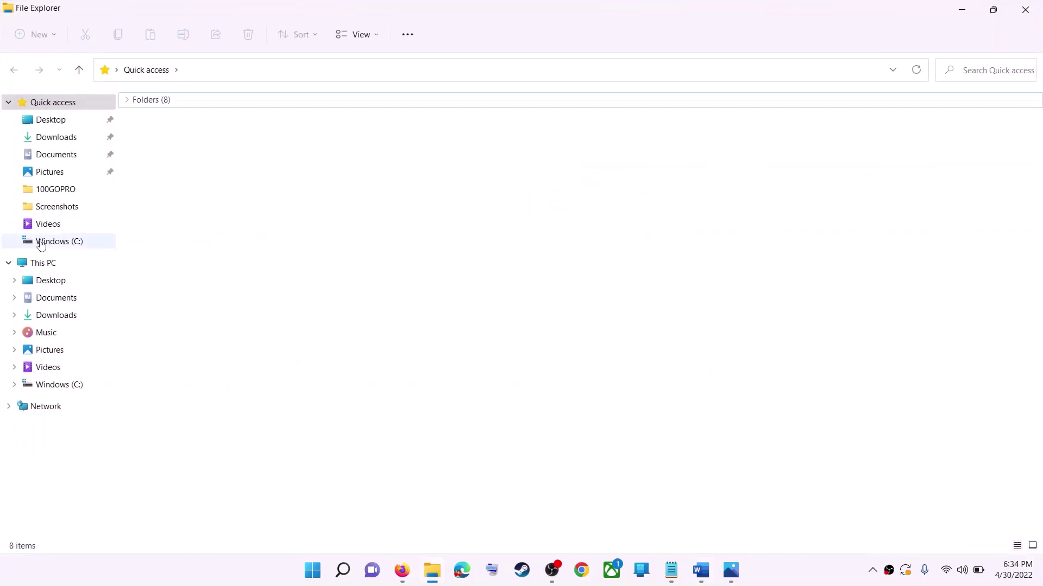
# Navigate through This PC and C:\Users into the user's profile folder.
pyautogui.click(39, 241)
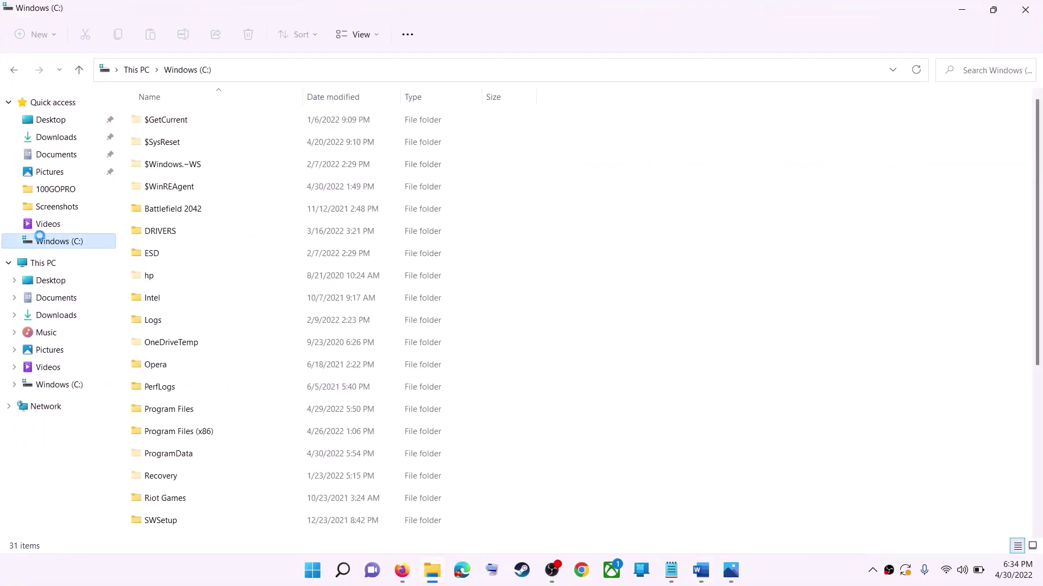
pyautogui.click(26, 266)
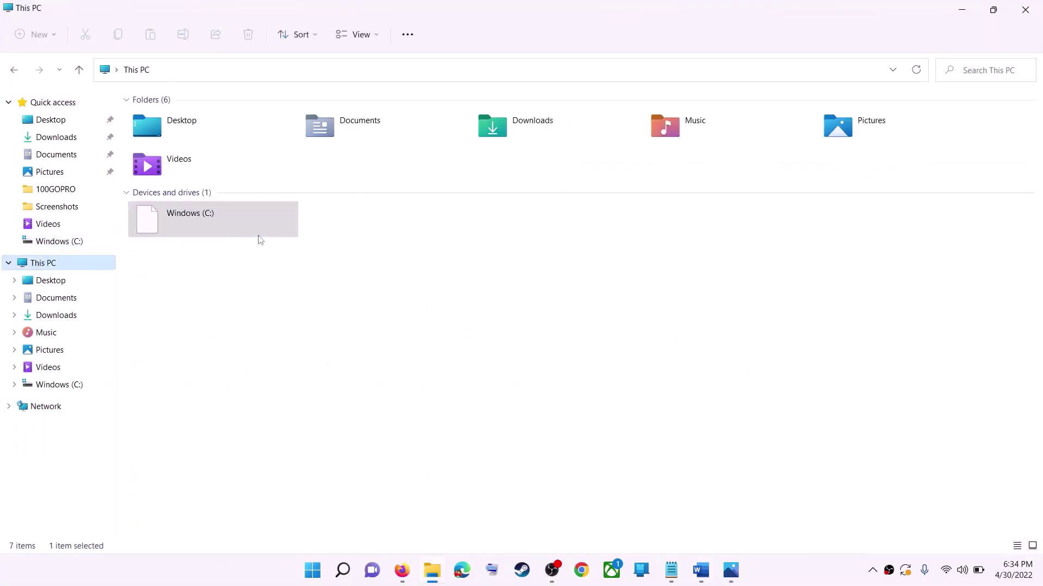
pyautogui.doubleClick(219, 227)
pyautogui.scroll(-4, 251, 386)
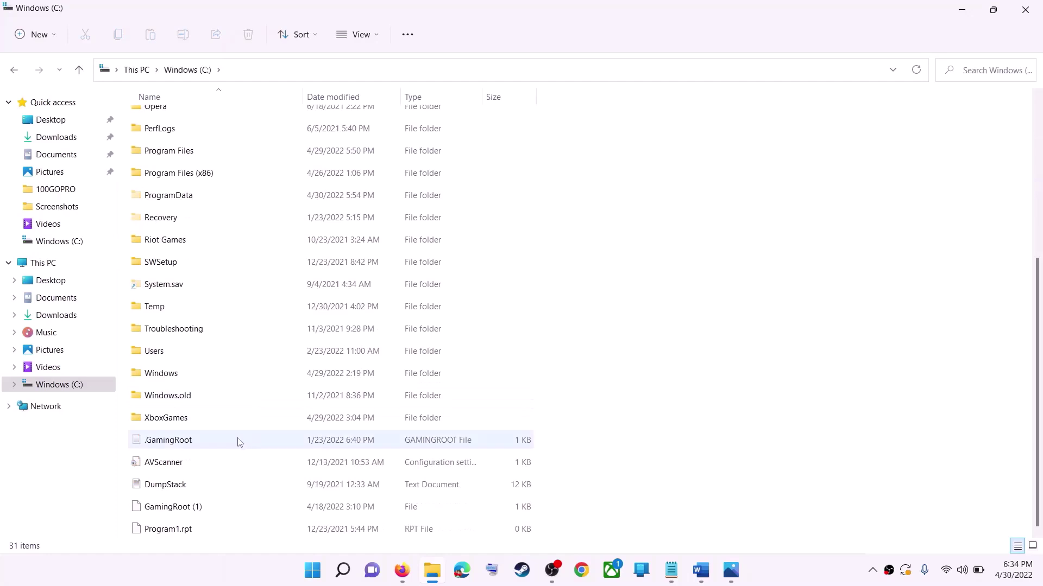
pyautogui.click(162, 359)
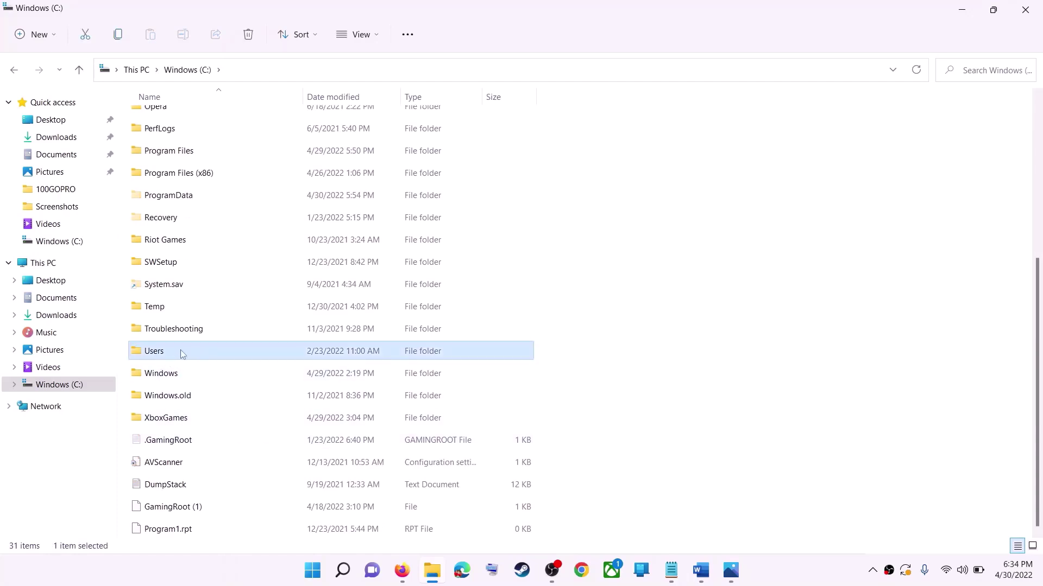
pyautogui.doubleClick(180, 351)
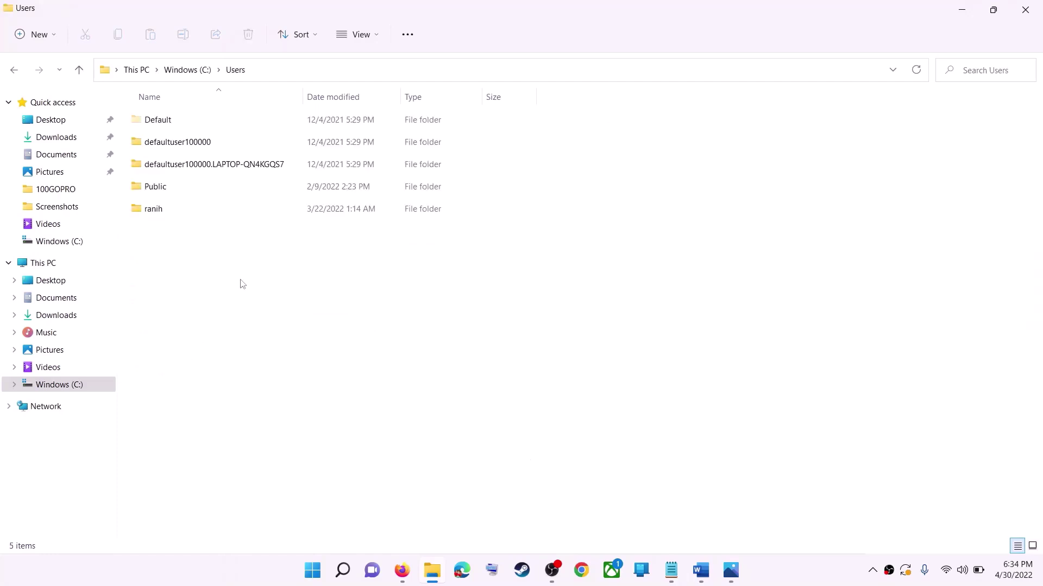
pyautogui.click(170, 212)
pyautogui.doubleClick(185, 211)
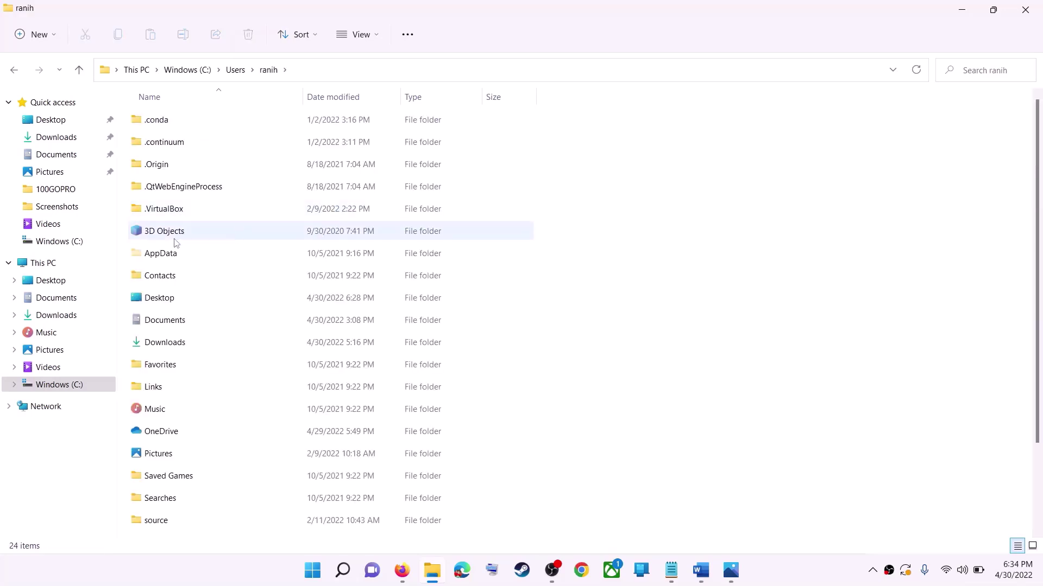
pyautogui.click(144, 259)
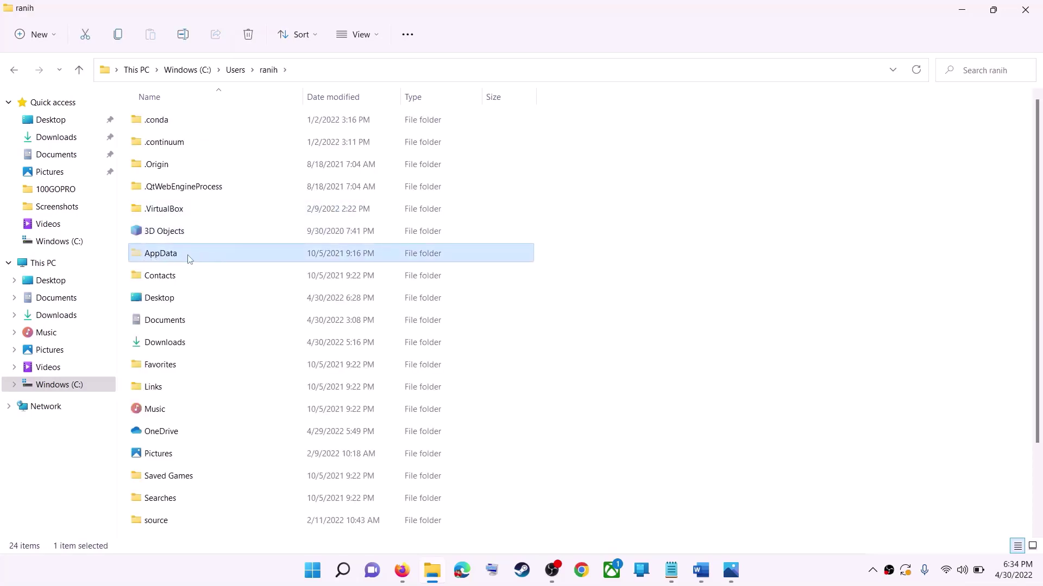
# Confirm hidden items are shown, then open AppData\Local\Packages.
pyautogui.click(378, 35)
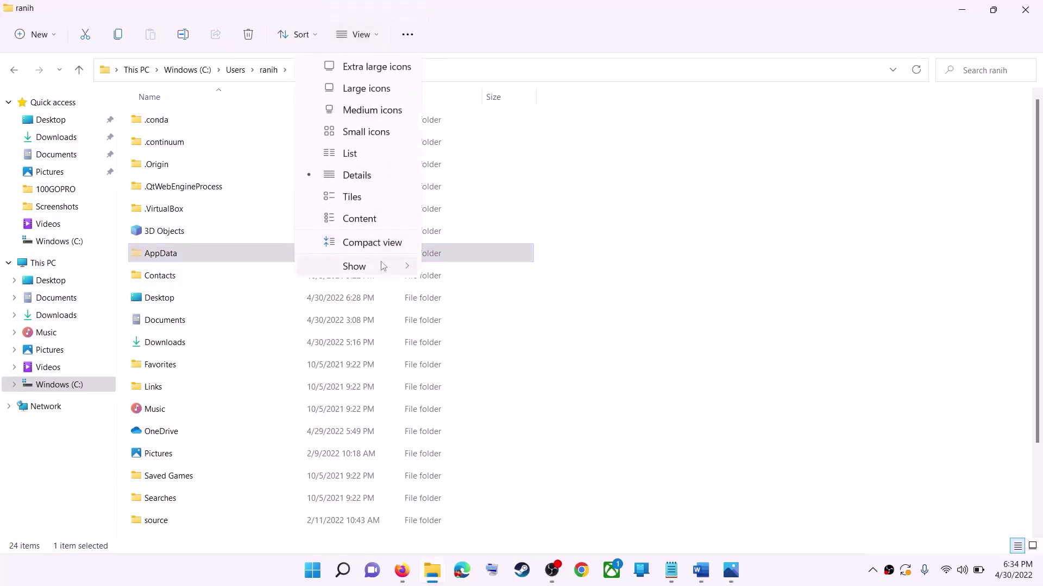
pyautogui.moveTo(355, 271)
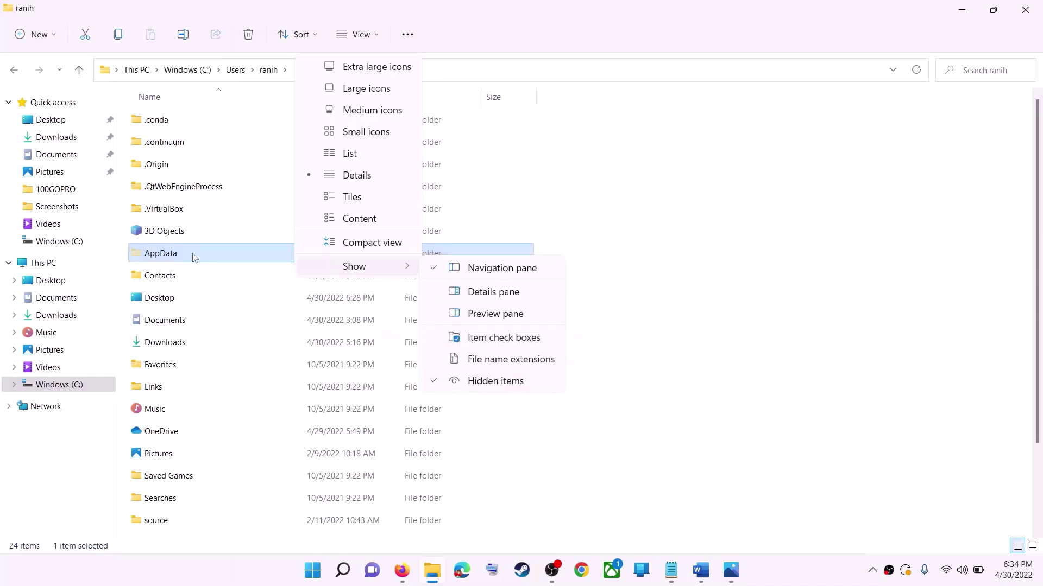
pyautogui.click(166, 260)
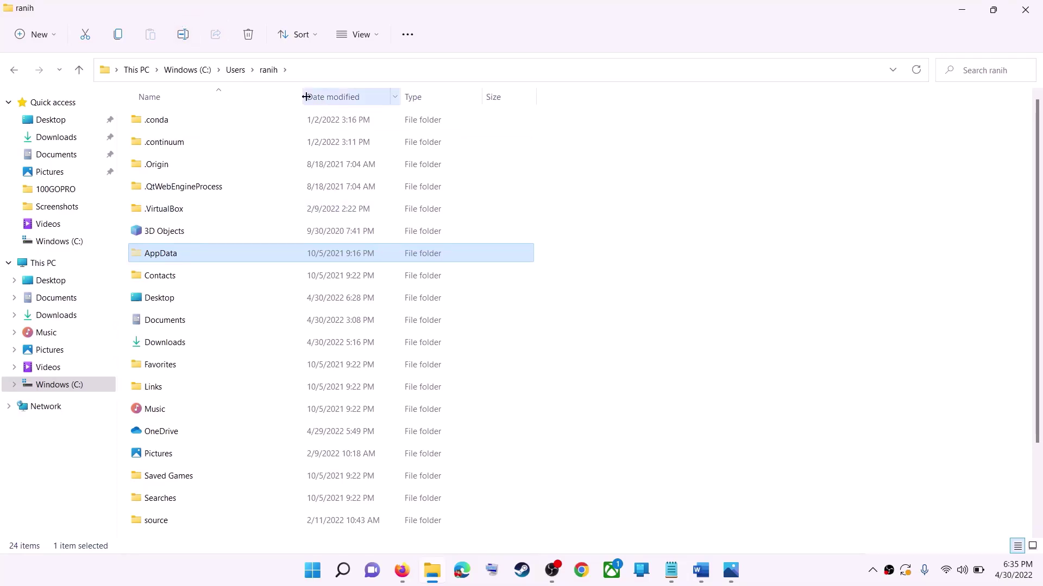
pyautogui.doubleClick(193, 254)
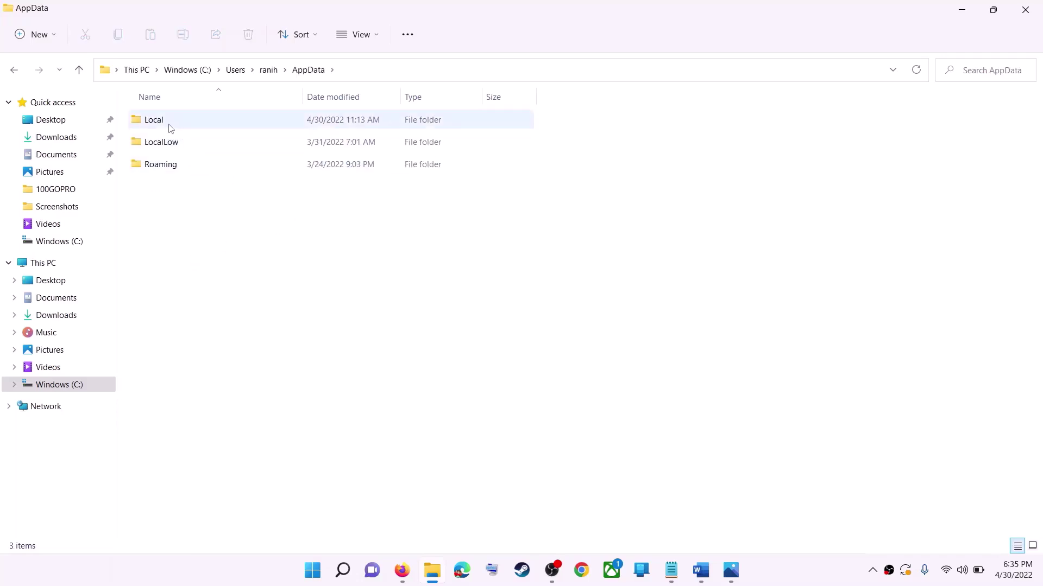
pyautogui.doubleClick(196, 122)
pyautogui.click(163, 210)
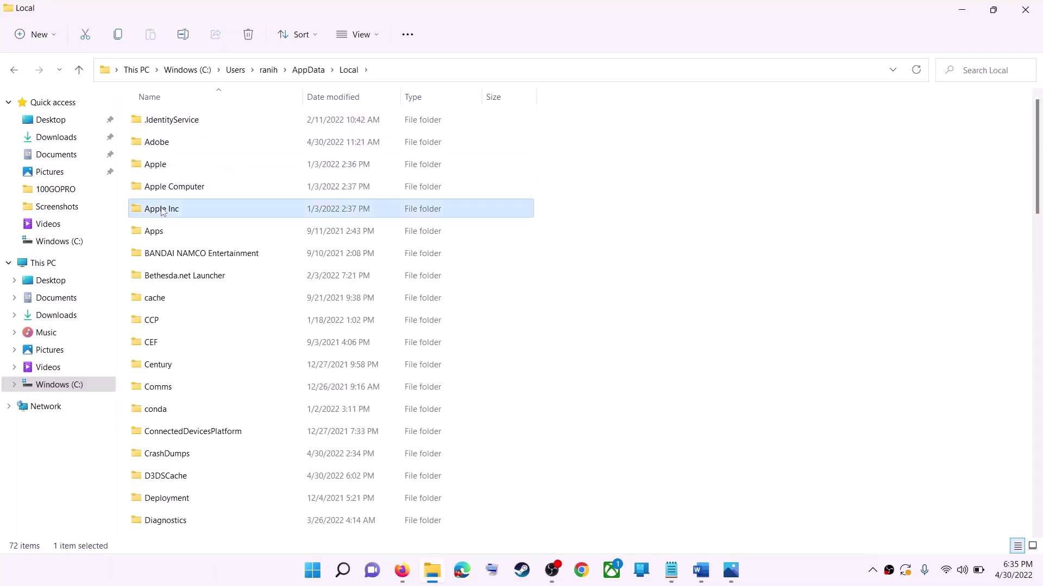
pyautogui.press('p')
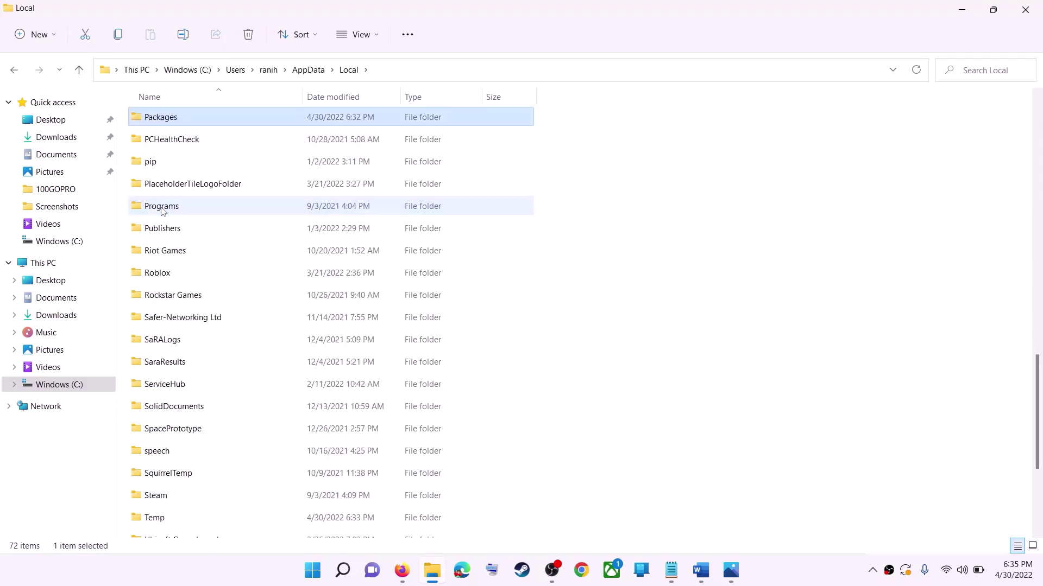
pyautogui.click(231, 125)
pyautogui.doubleClick(244, 121)
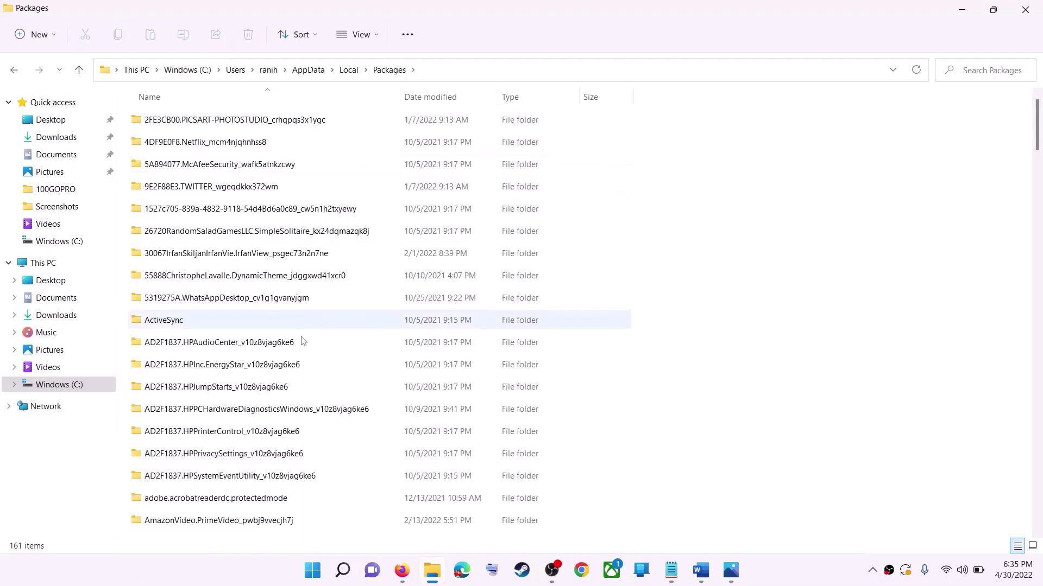
pyautogui.scroll(-20, 303, 341)
# Open the Microsoft.WindowsStore_8wekyb3d8bbwe package folder and delete its LocalCache folder.
pyautogui.hotkey('alt', 'Tab')
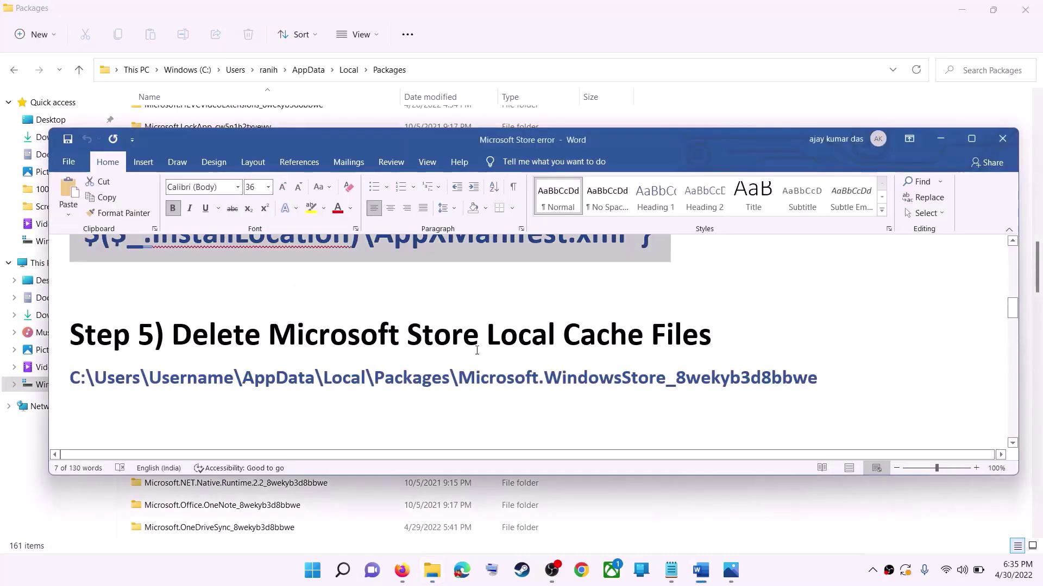
pyautogui.hotkey('alt', 'Tab')
pyautogui.scroll(-15, 281, 371)
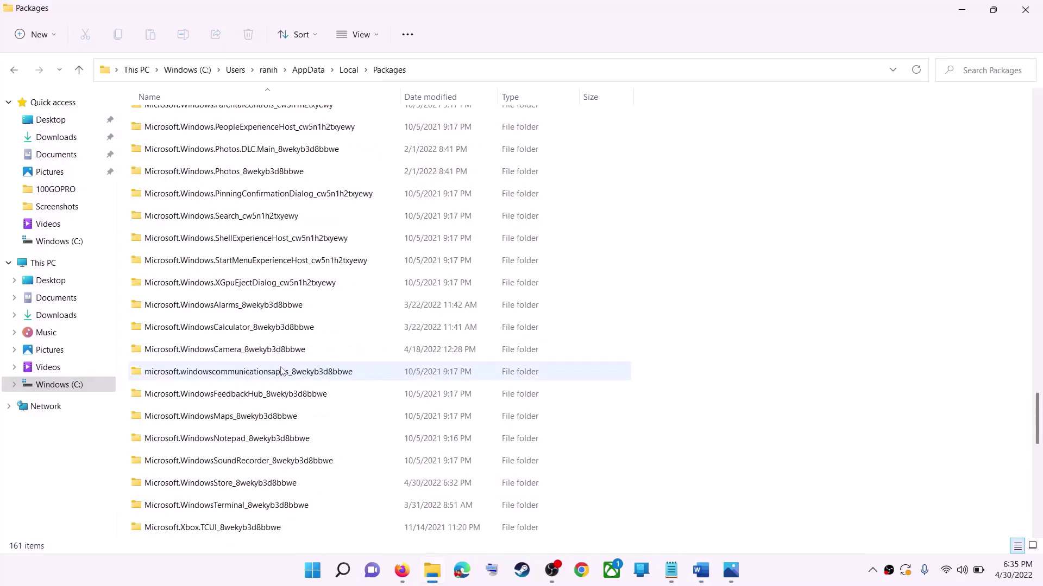
pyautogui.scroll(-3, 285, 368)
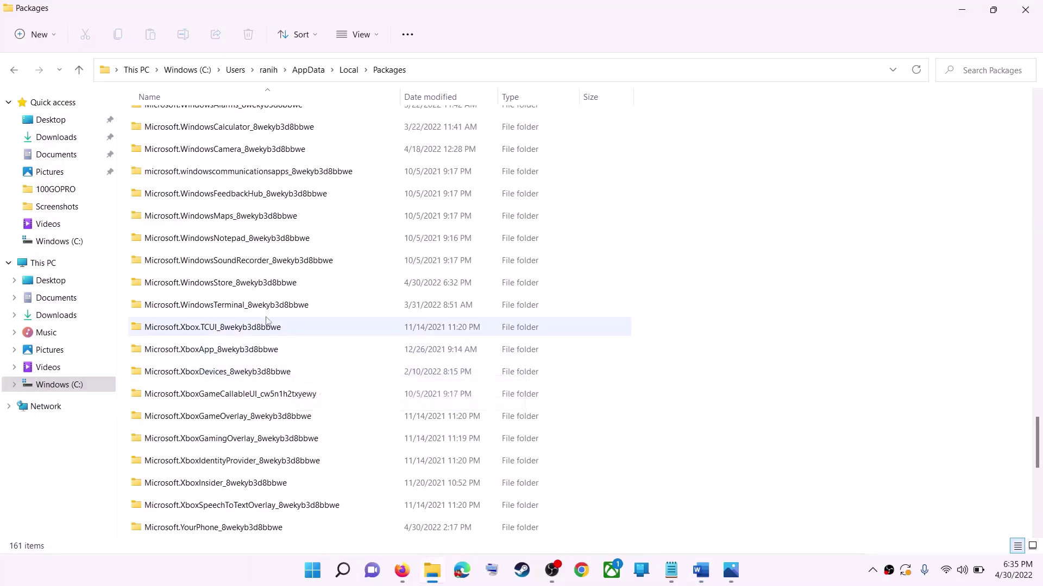
pyautogui.click(227, 289)
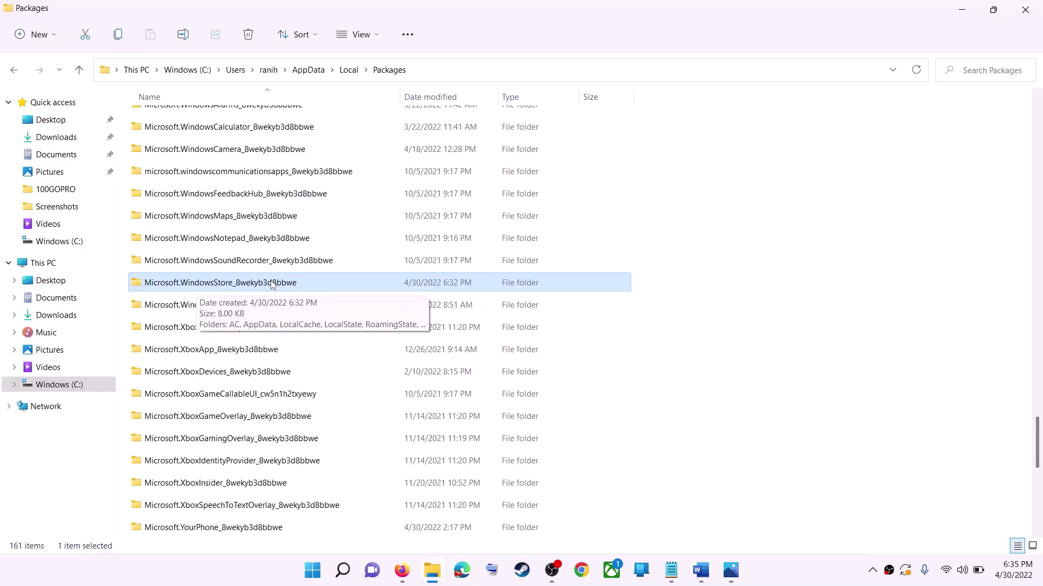
pyautogui.press('F2')
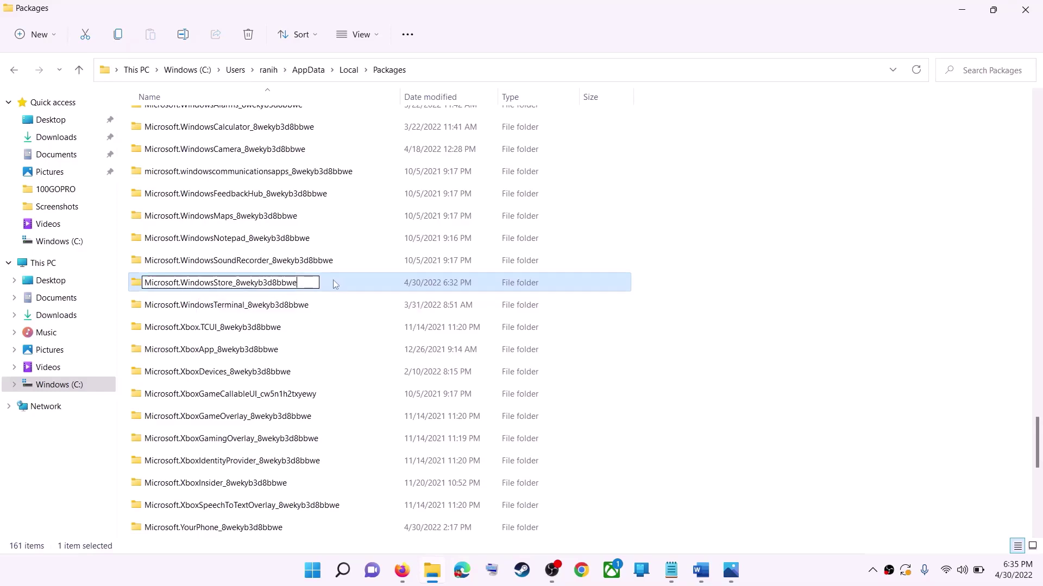
pyautogui.press('Return')
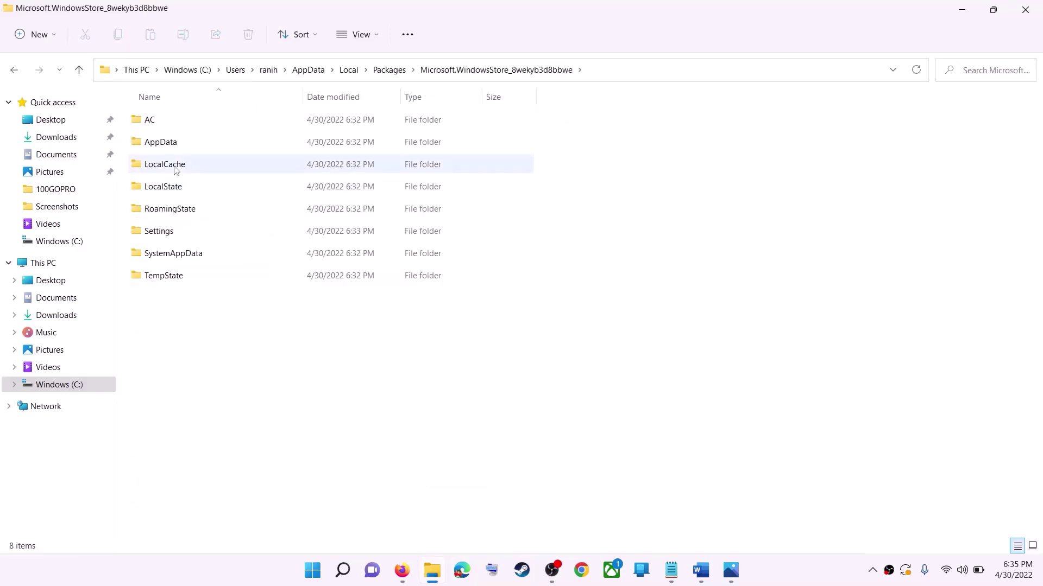
pyautogui.click(183, 170)
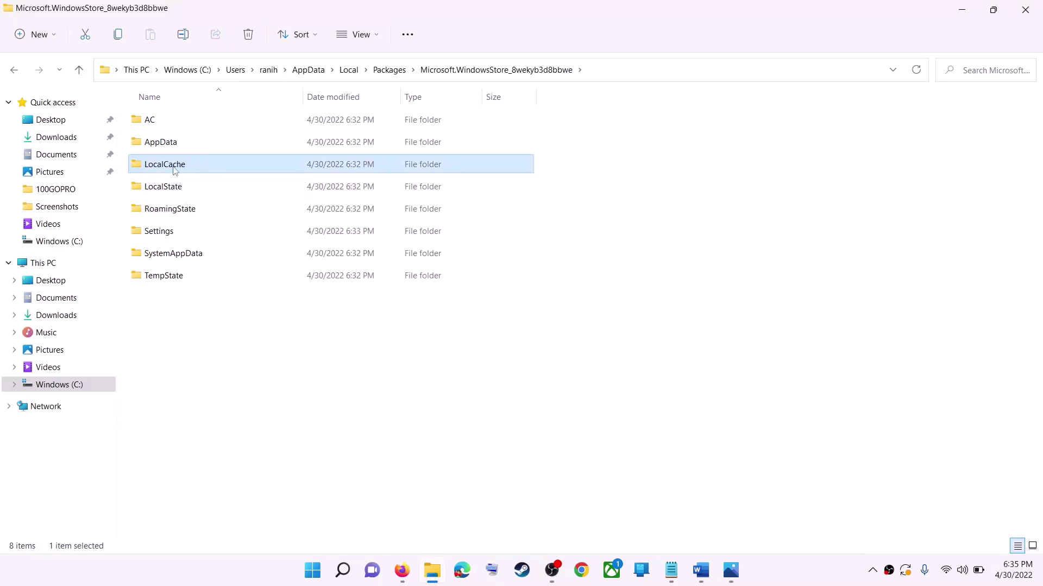
pyautogui.rightClick(178, 171)
pyautogui.click(273, 183)
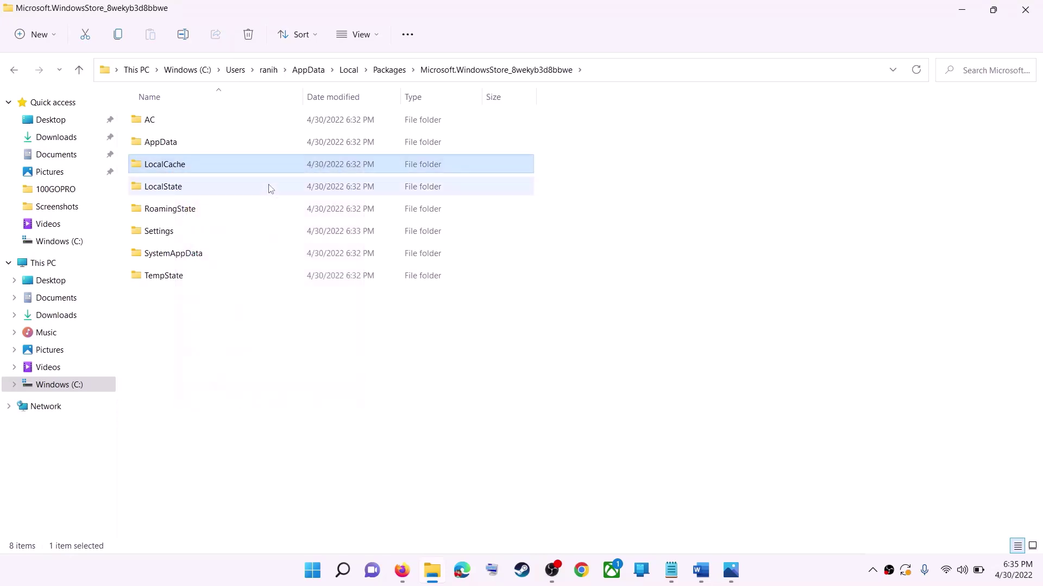
# Dismiss the Start menu, close File Explorer, and clear the Word text selection.
pyautogui.click(317, 575)
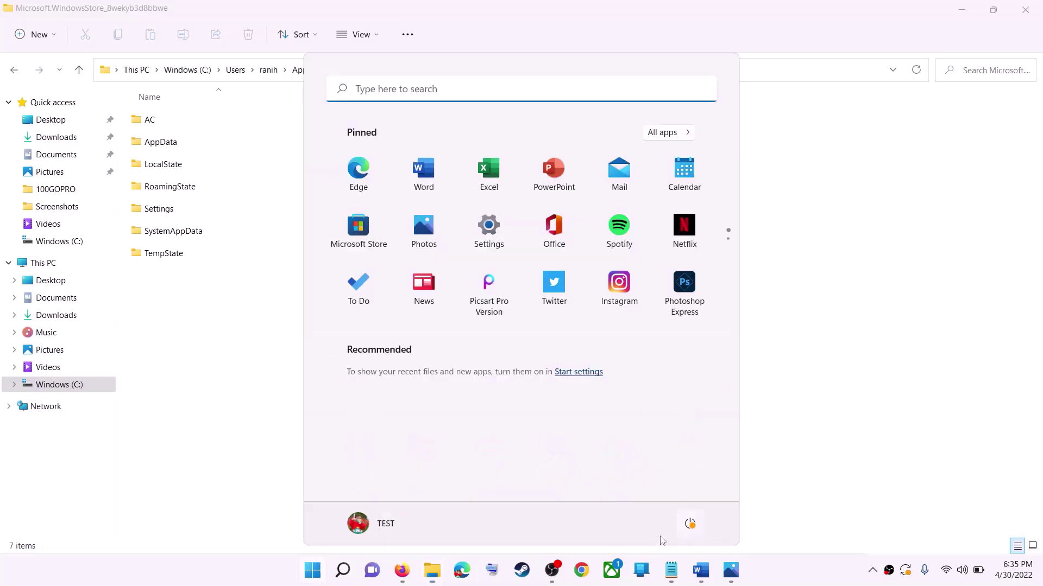
pyautogui.click(688, 524)
pyautogui.click(906, 300)
pyautogui.click(905, 300)
pyautogui.click(1025, 11)
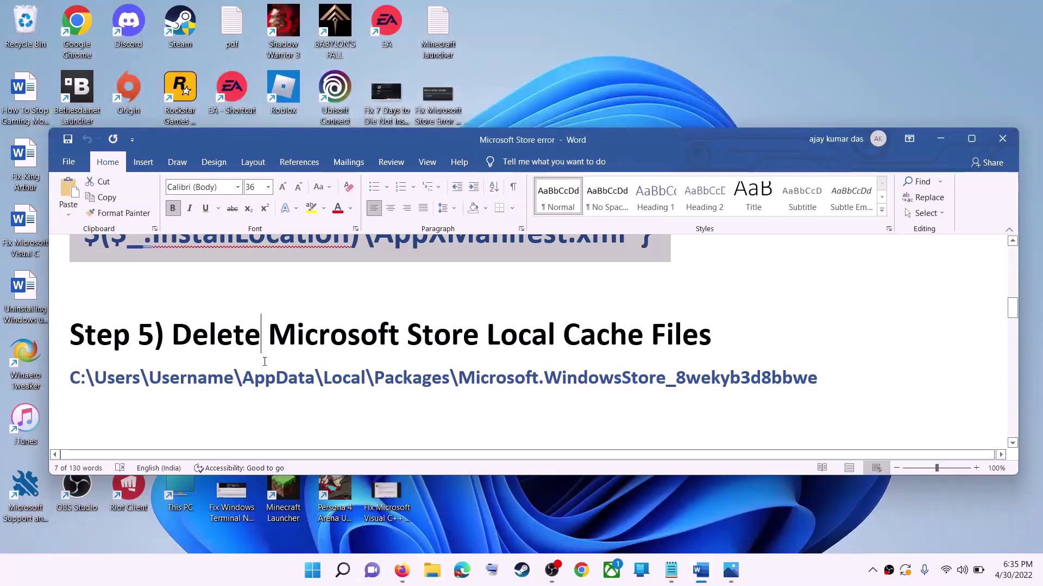
pyautogui.click(261, 334)
# Highlight Step 6, 'Get Updates in store library', in the Word notes.
pyautogui.scroll(-4, 282, 342)
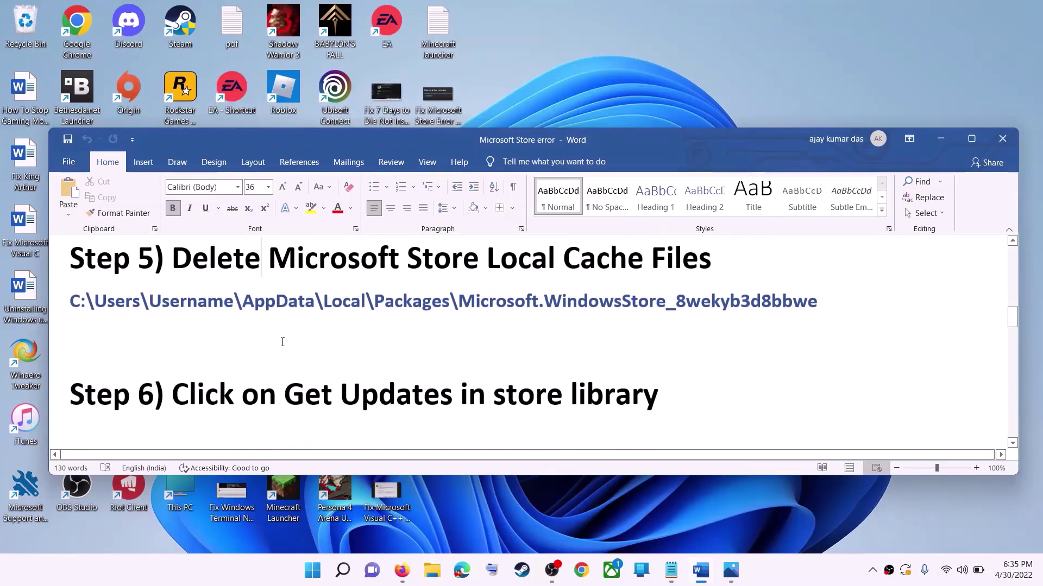
pyautogui.scroll(1, 282, 342)
pyautogui.moveTo(287, 375); pyautogui.dragTo(677, 373)
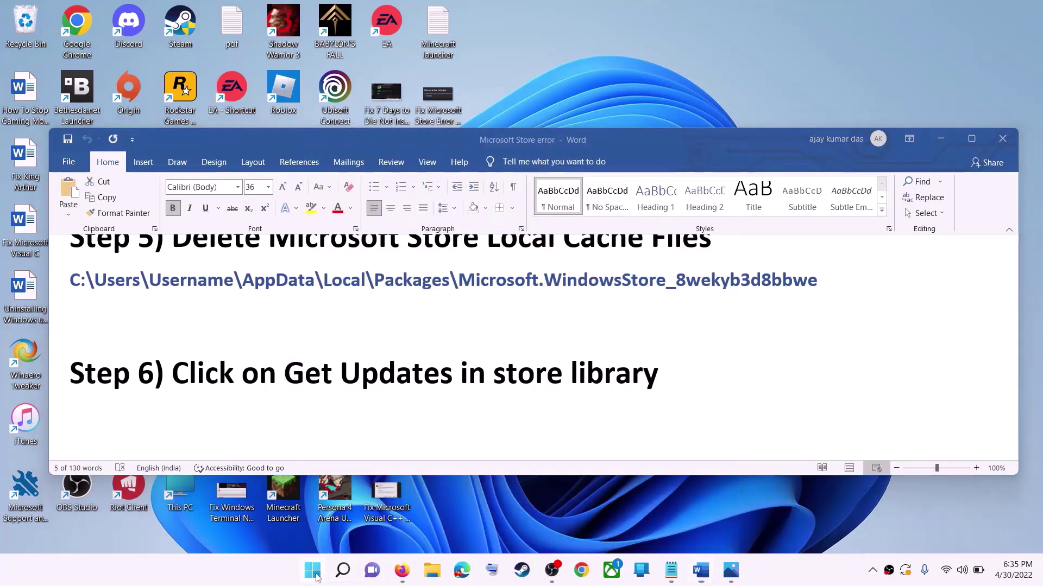
# Check Microsoft Store Library for updates (Roblox, Minecraft Preview, Minecraft), then minimize it.
pyautogui.click(313, 570)
pyautogui.write('store')
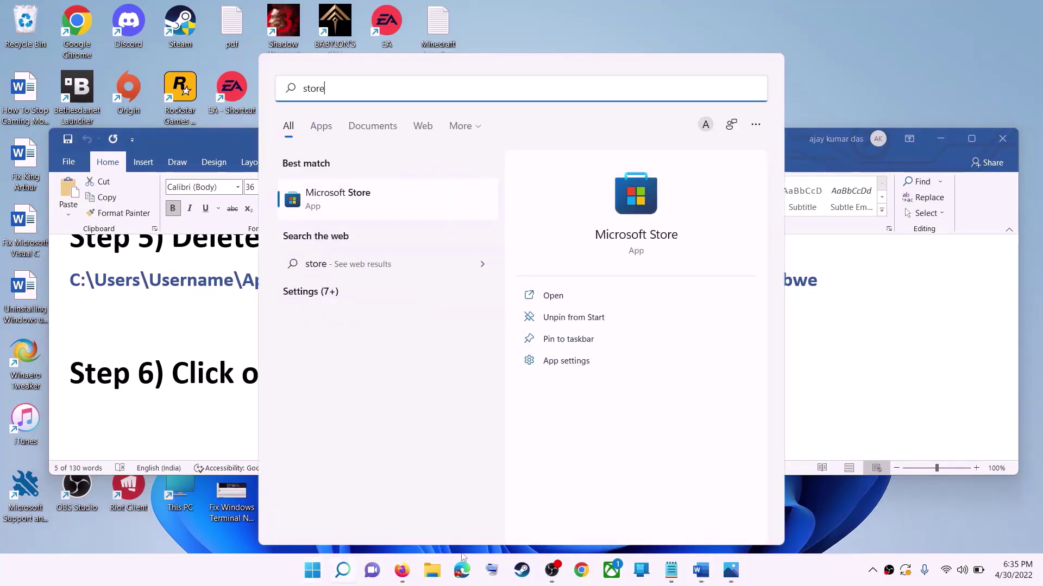
pyautogui.press('Return')
pyautogui.click(814, 11)
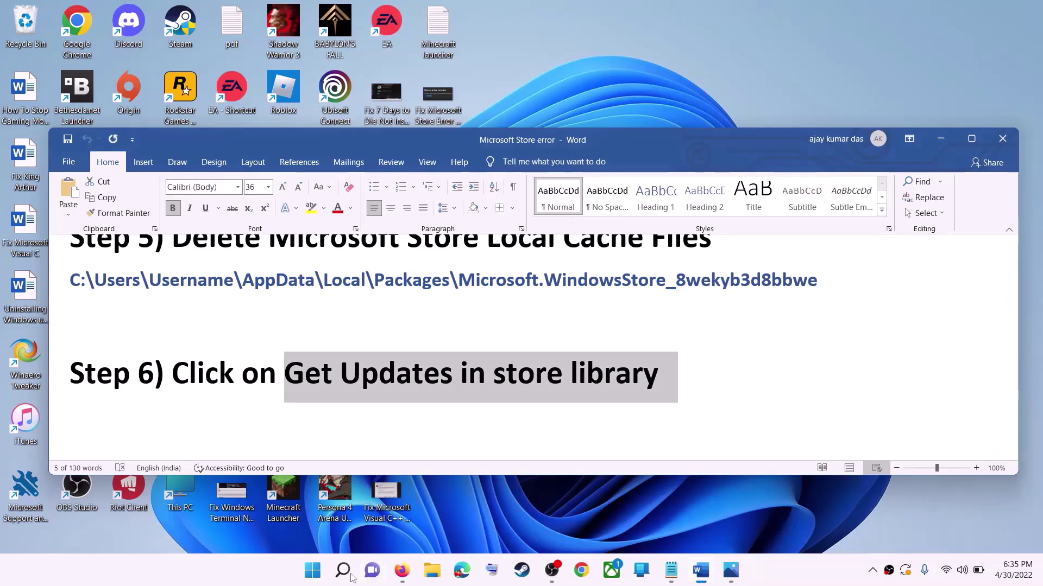
pyautogui.click(313, 571)
pyautogui.write('store')
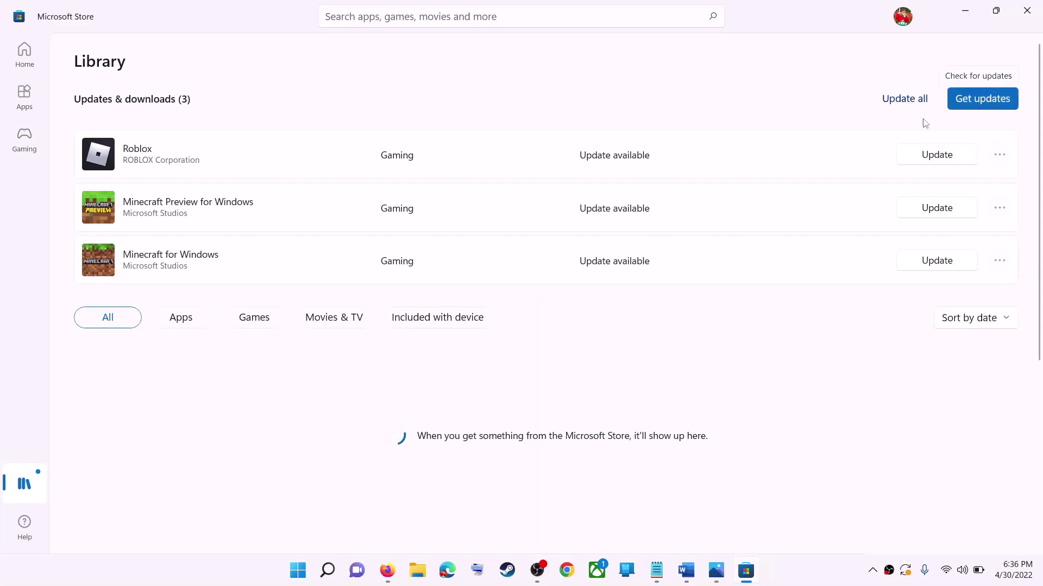
pyautogui.click(965, 11)
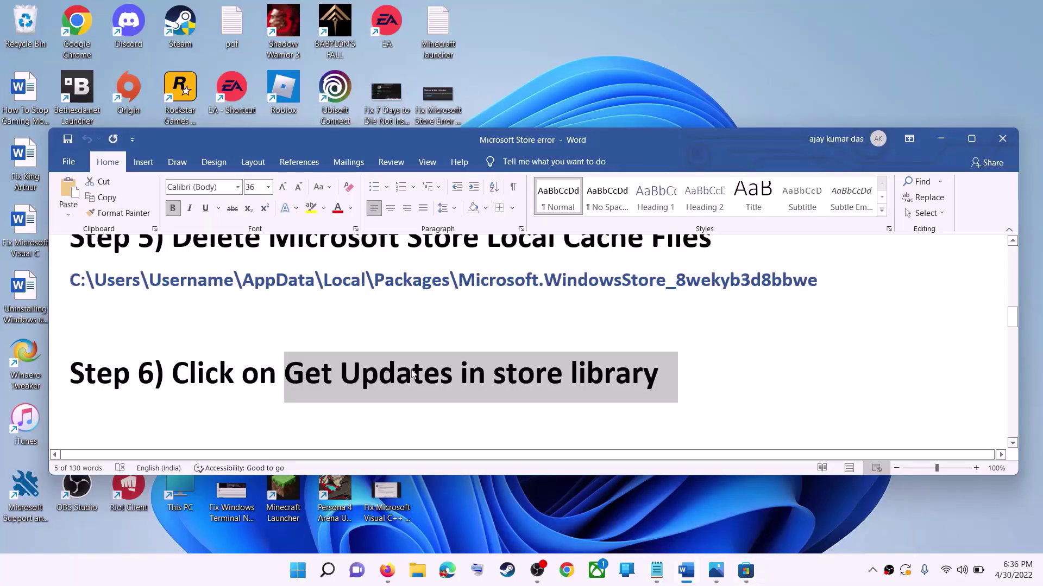
# Launch the Services app by searching Start for 'services'.
pyautogui.scroll(-3, 257, 381)
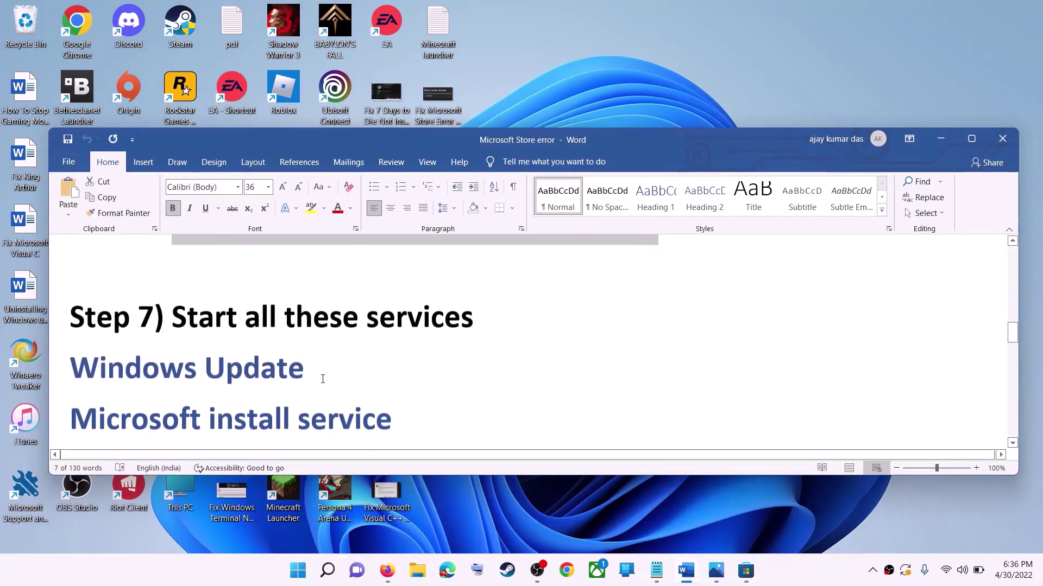
pyautogui.moveTo(173, 314); pyautogui.dragTo(474, 304)
pyautogui.scroll(-1, 473, 326)
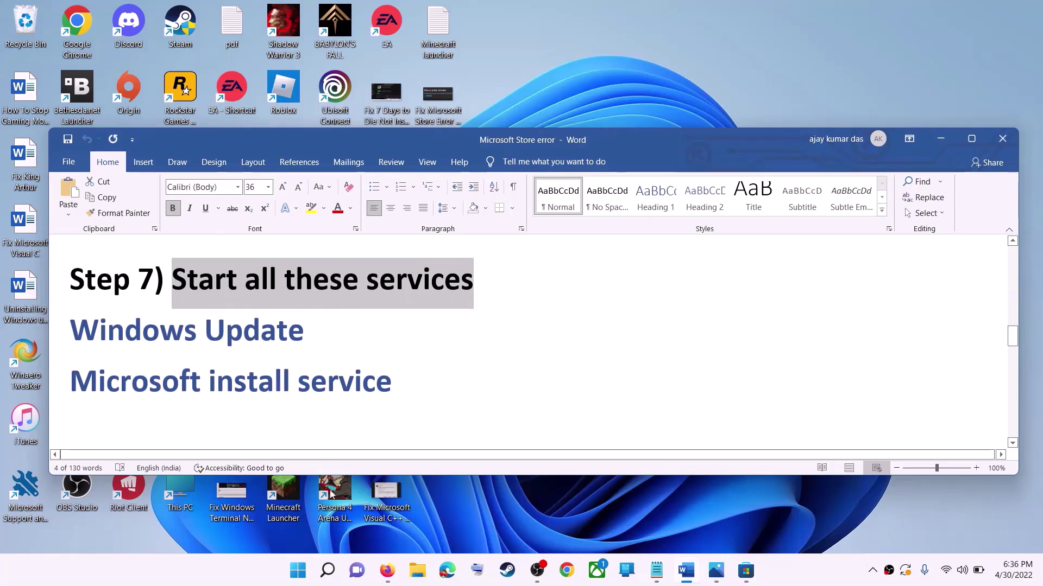
pyautogui.click(300, 572)
pyautogui.write('serv')
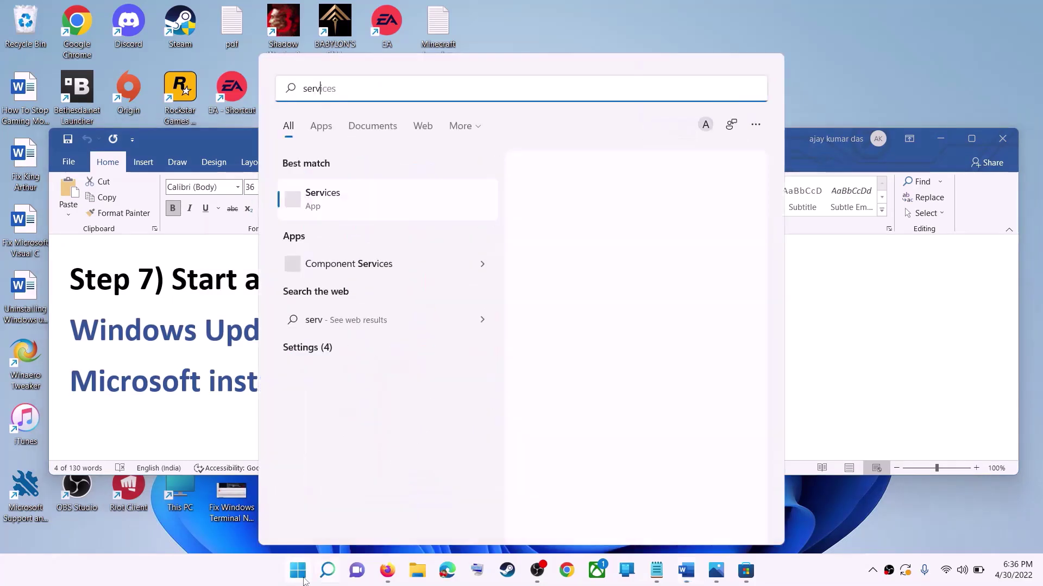
pyautogui.write('ices')
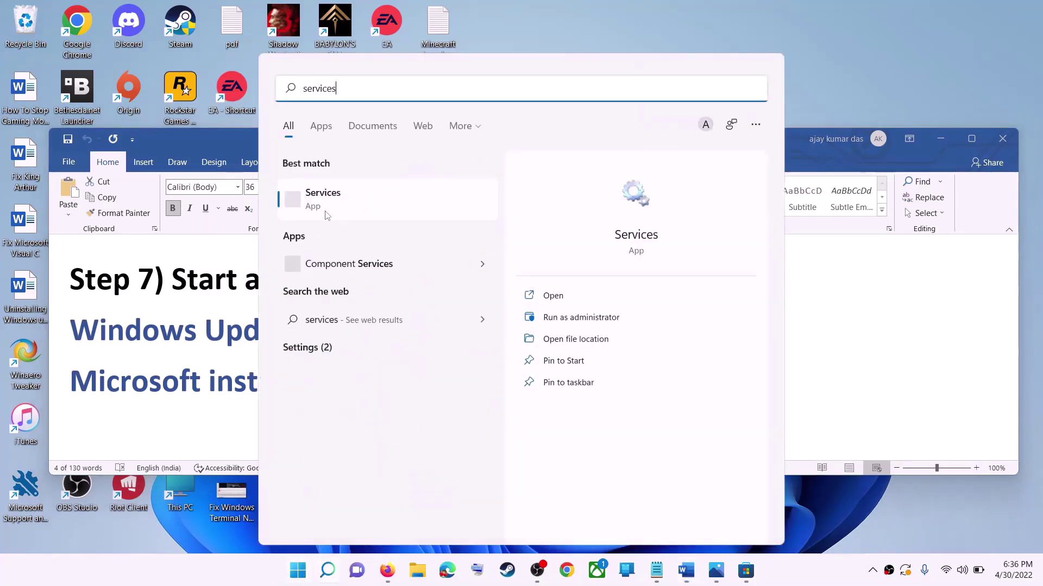
pyautogui.click(357, 202)
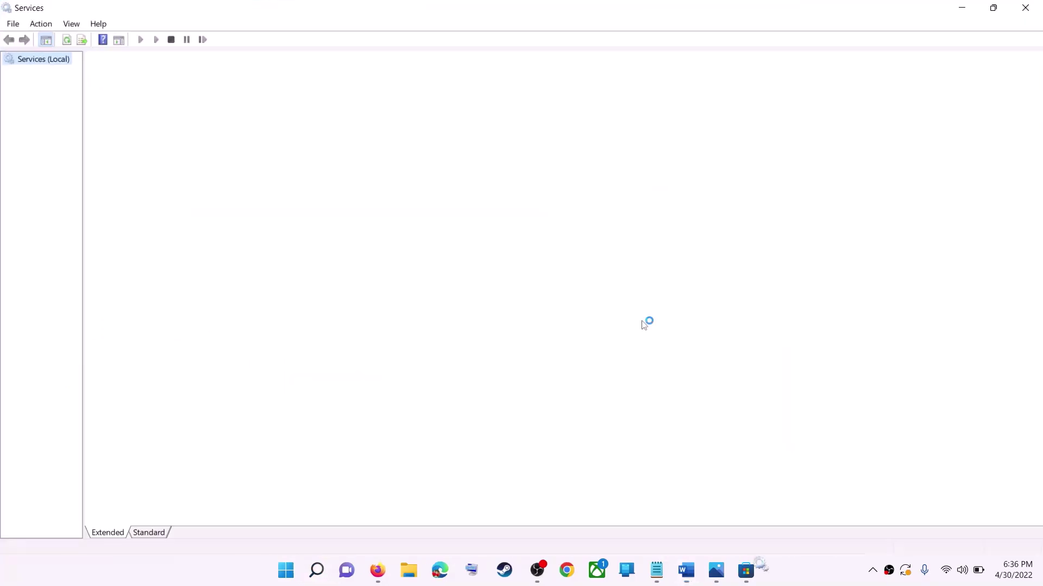
# Keep Windows Update's startup type Automatic, apply it, and restart the service.
pyautogui.click(341, 414)
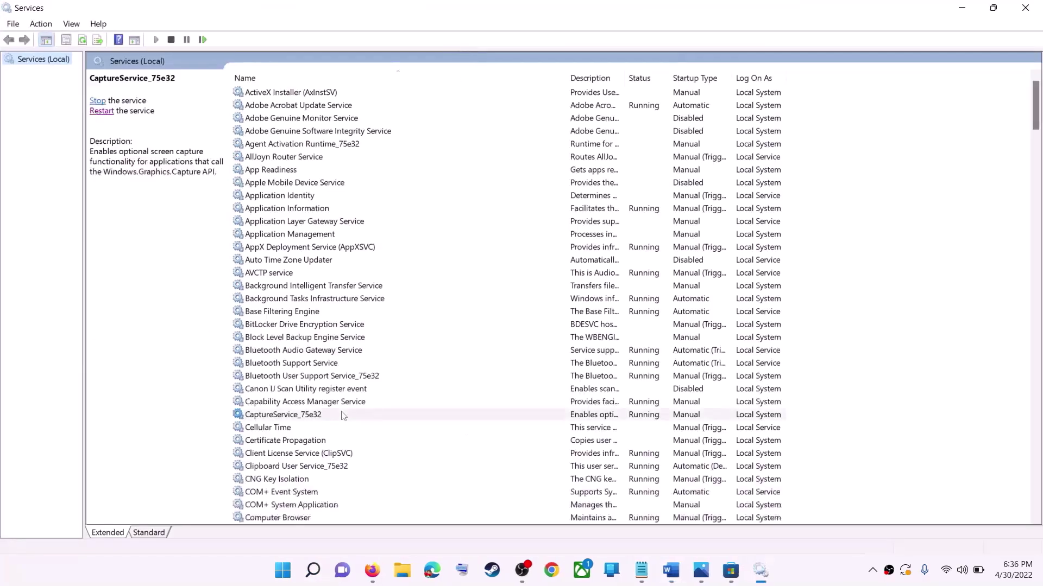
pyautogui.press('w')
pyautogui.scroll(-6, 360, 452)
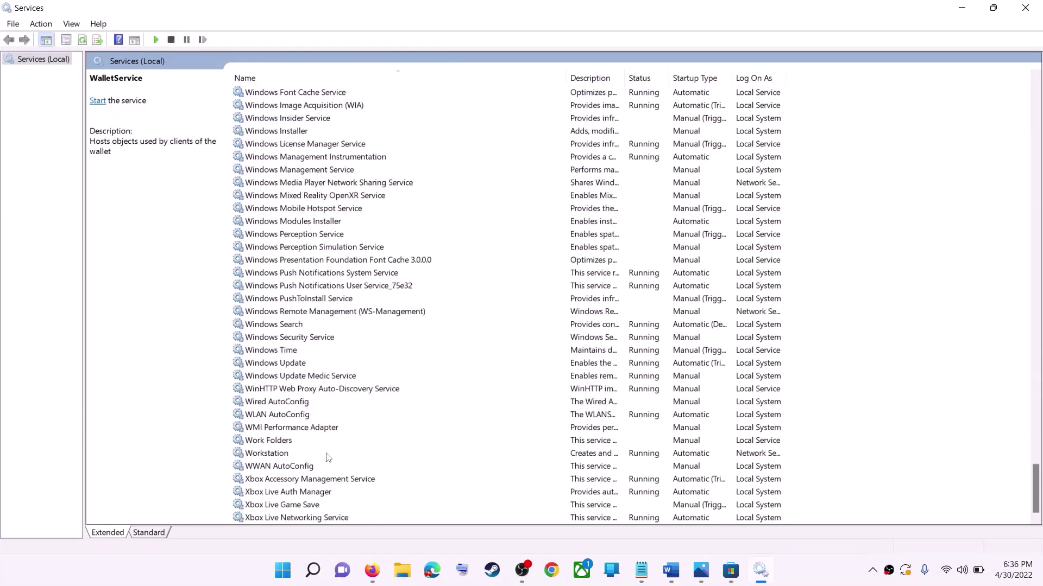
pyautogui.click(296, 365)
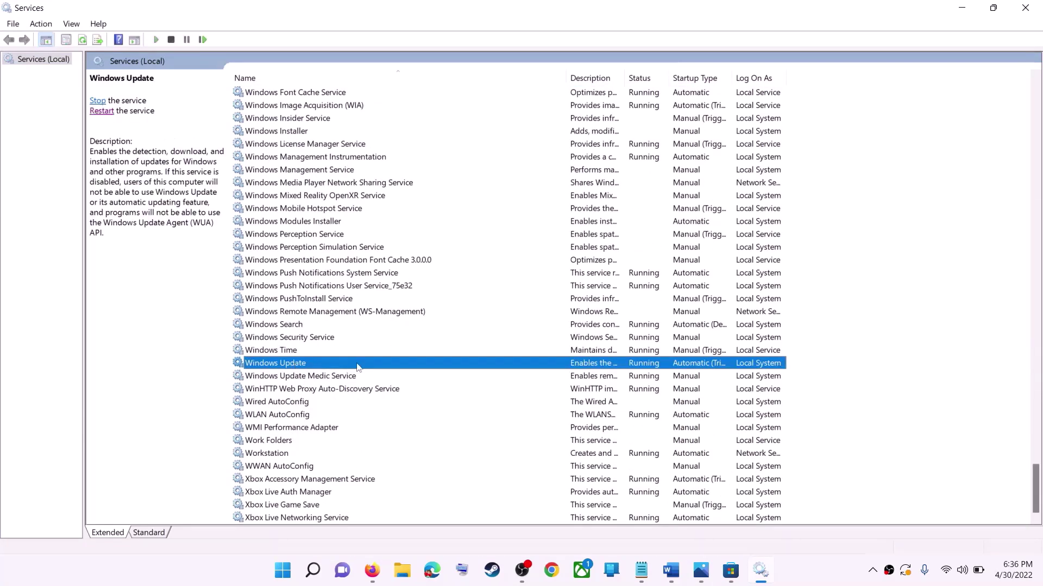
pyautogui.doubleClick(352, 365)
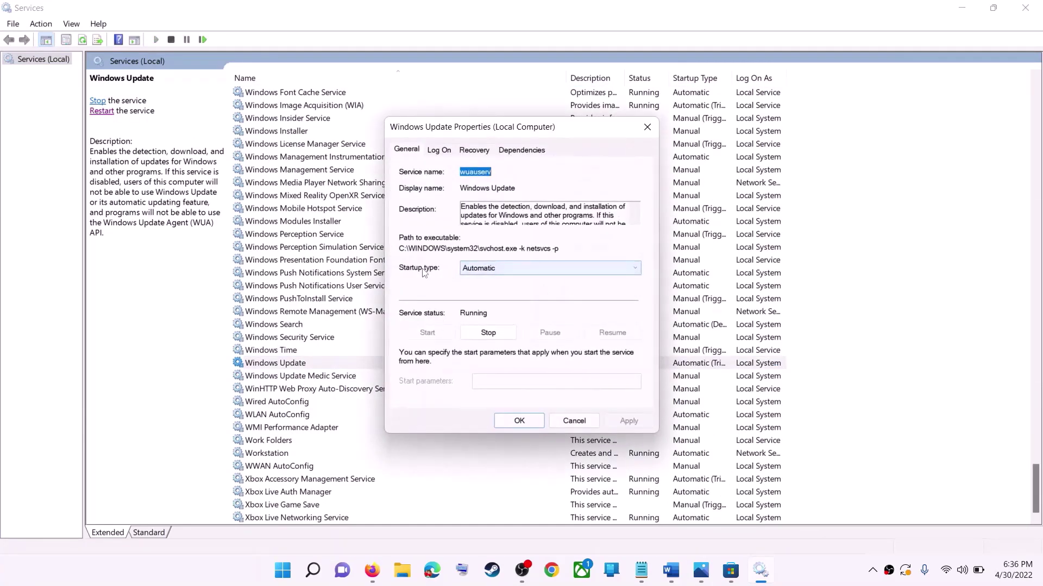
pyautogui.click(509, 273)
pyautogui.click(488, 288)
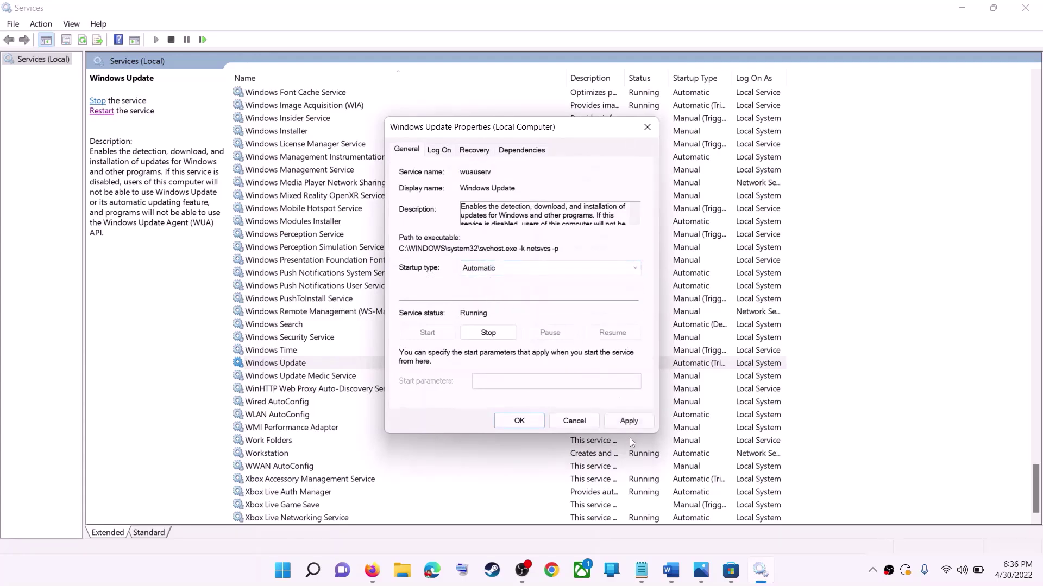
pyautogui.click(637, 423)
pyautogui.click(519, 421)
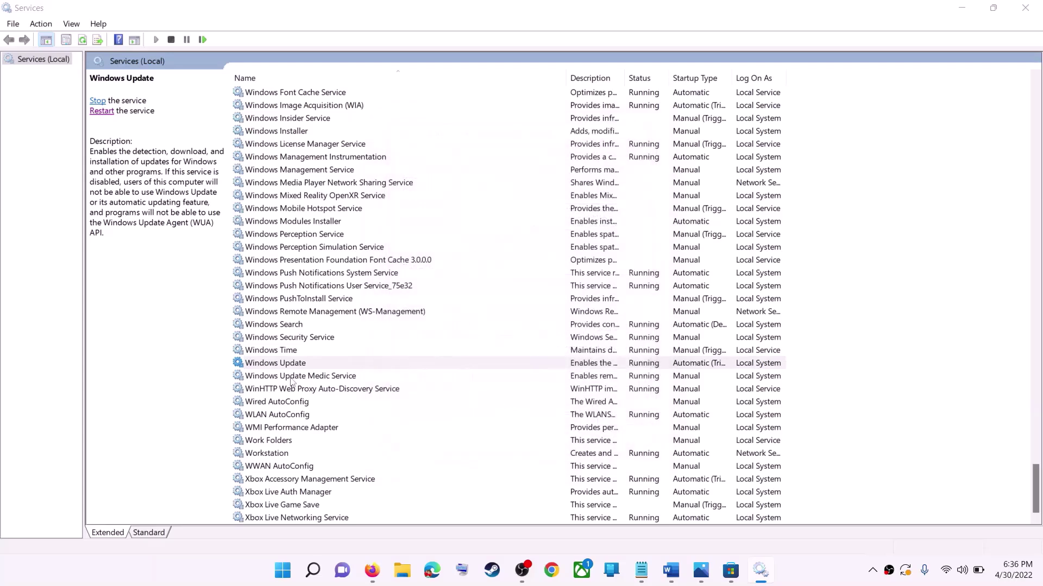
pyautogui.click(269, 365)
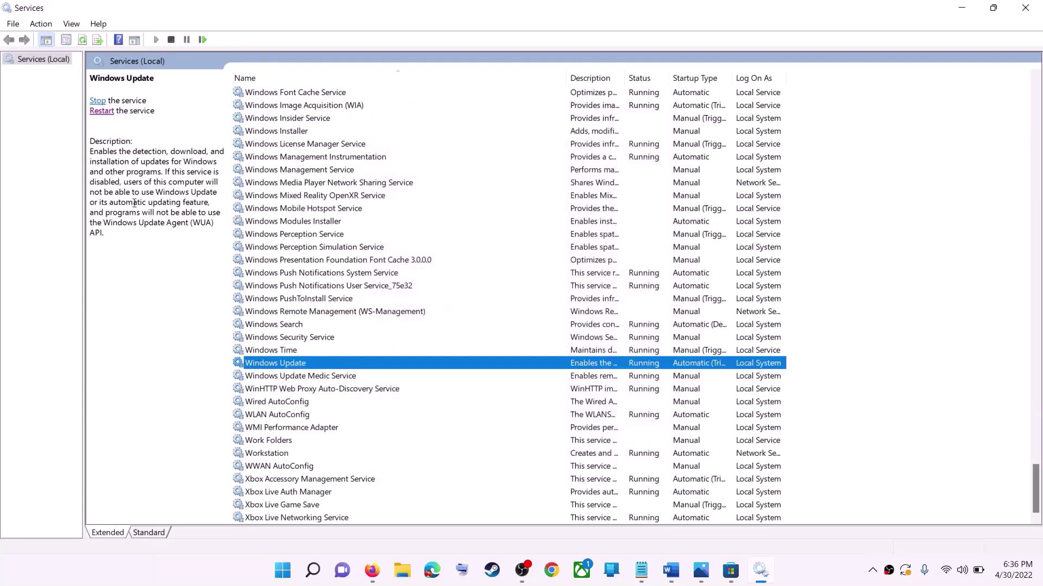
pyautogui.click(101, 113)
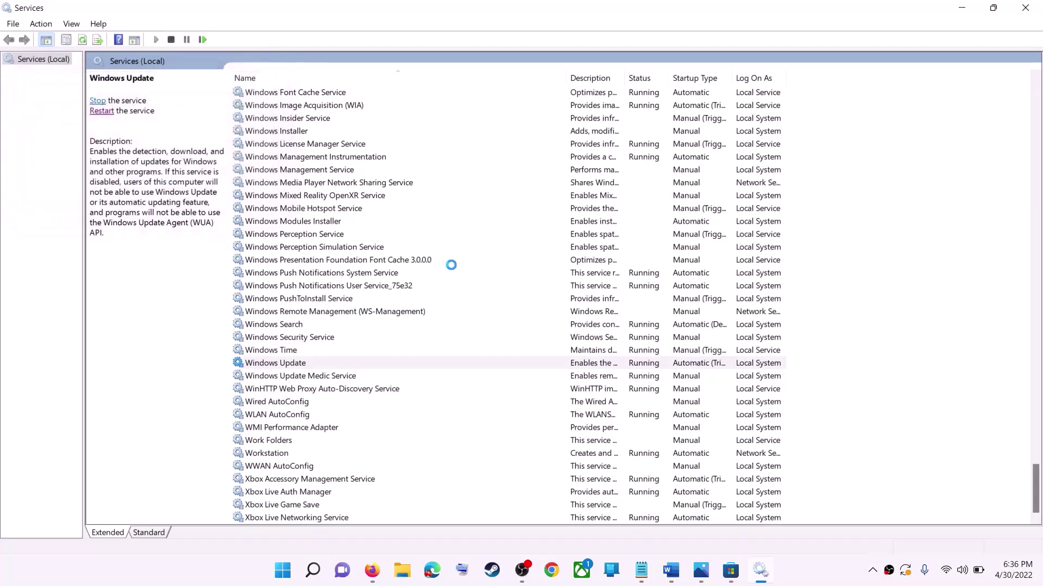
# Leave Microsoft Store Install Service on Automatic, restart it, and close the Services window.
pyautogui.click(334, 277)
pyautogui.press('m')
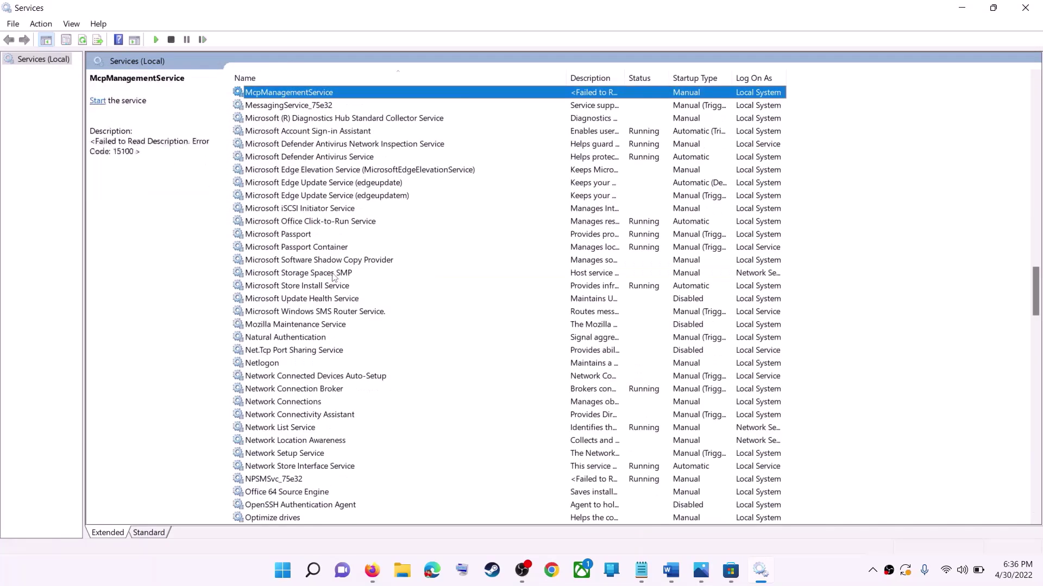
pyautogui.click(309, 288)
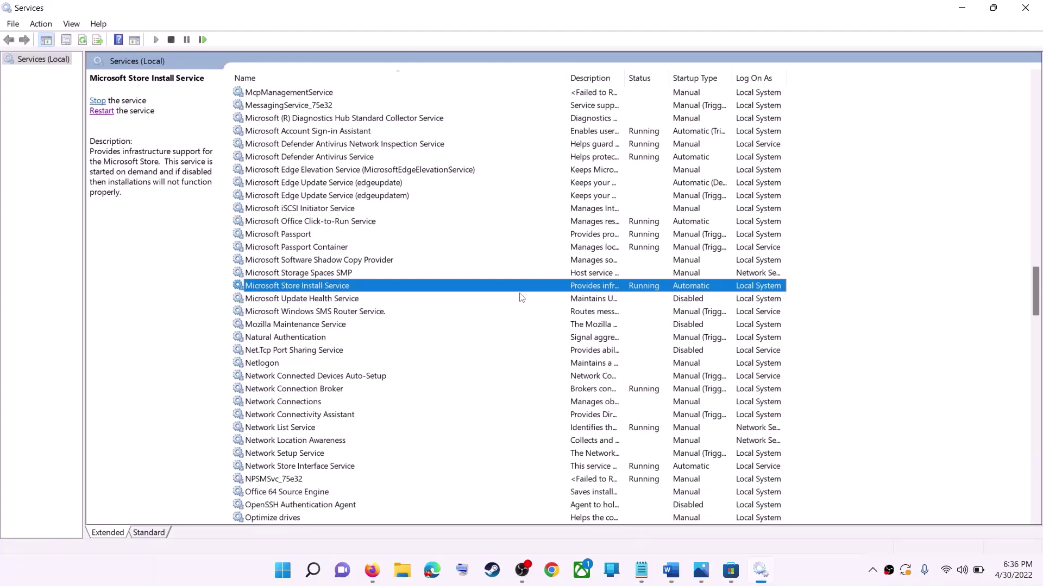
pyautogui.doubleClick(483, 292)
pyautogui.click(576, 268)
pyautogui.click(489, 286)
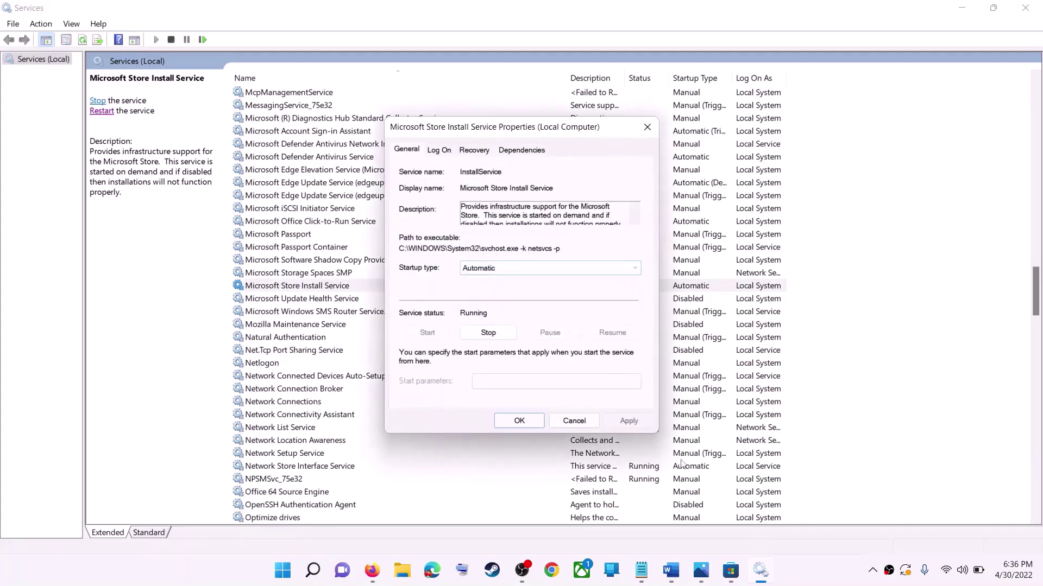
pyautogui.press('Tab')
pyautogui.press('Tab')
pyautogui.press('Tab')
pyautogui.press('Tab')
pyautogui.press('Tab')
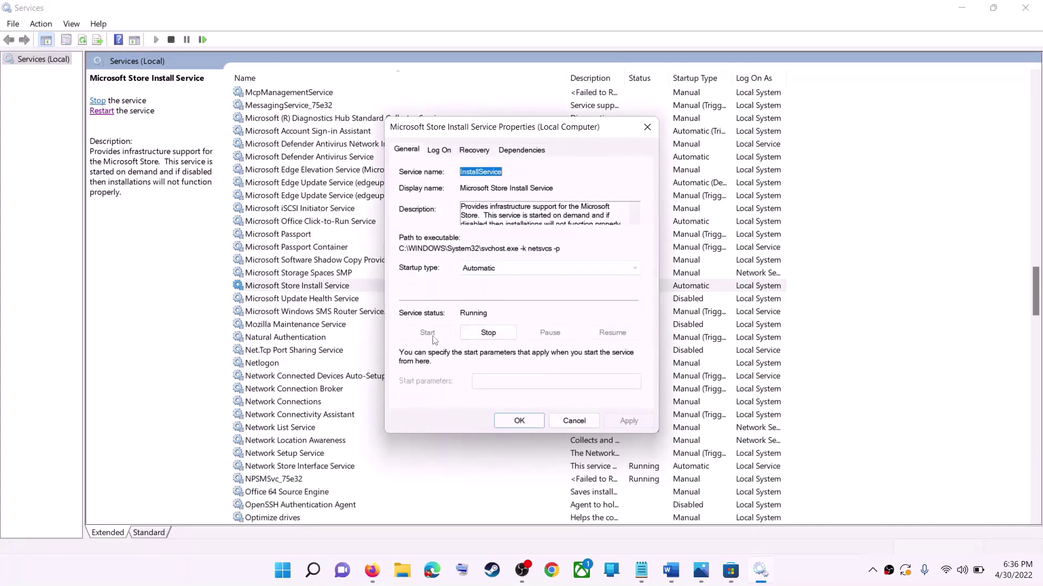
pyautogui.press('Return')
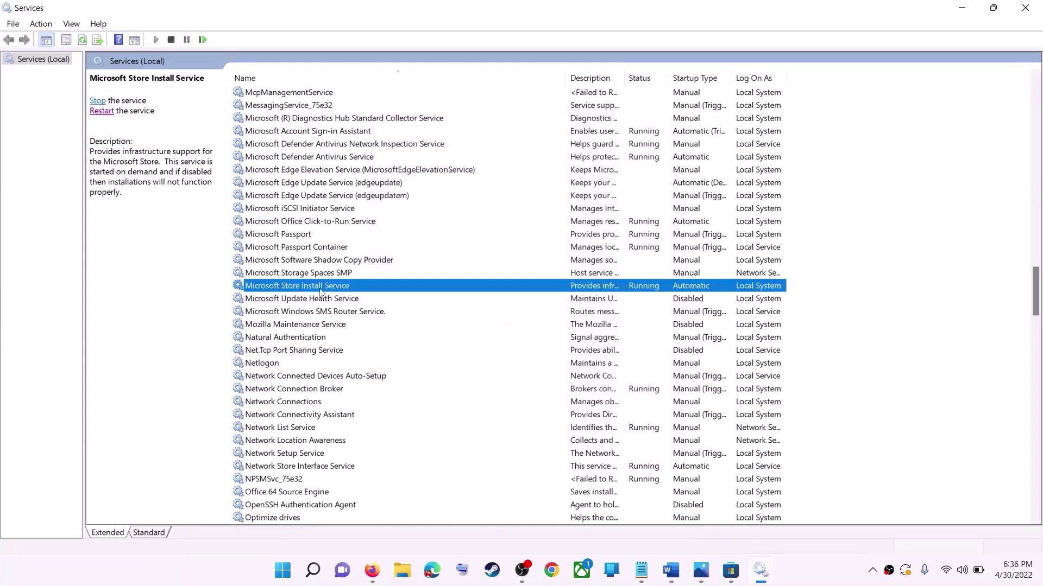
pyautogui.click(97, 112)
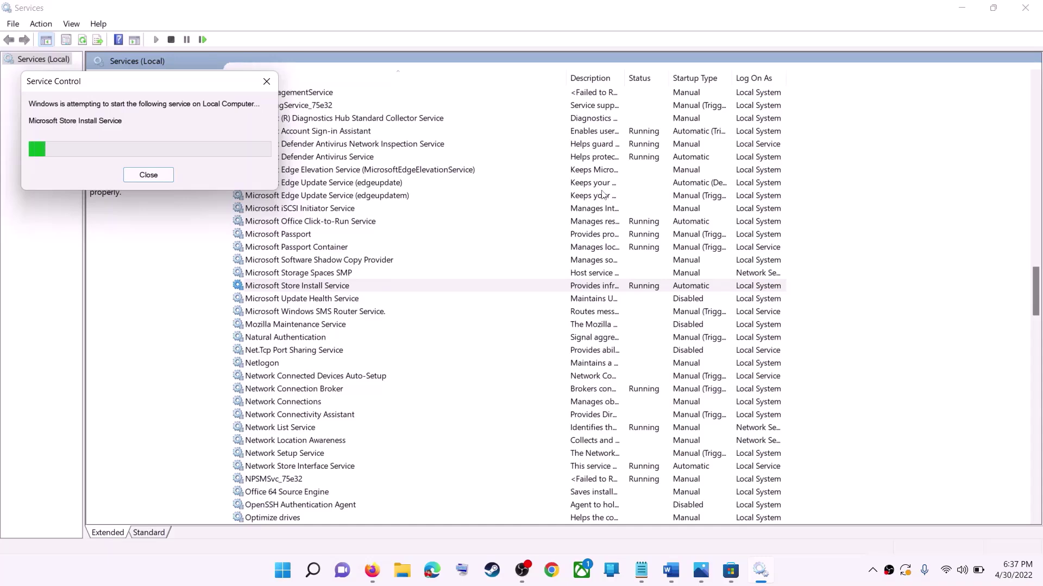
pyautogui.click(1025, 7)
# Check Windows Update in Settings, showing the 2022-04 cumulative update KB5012643 pending restart.
pyautogui.scroll(-5, 294, 358)
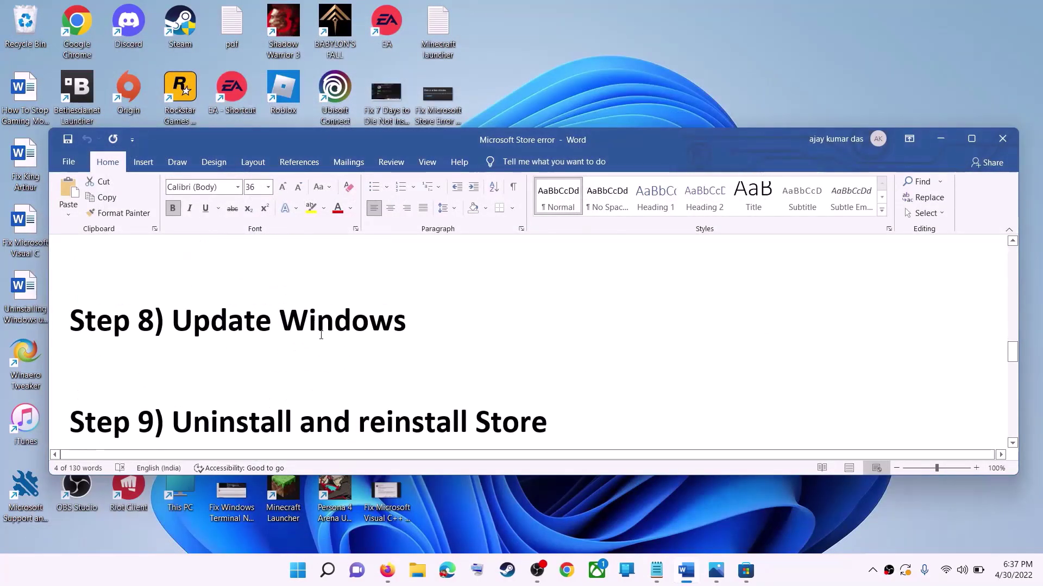
pyautogui.scroll(1, 294, 359)
pyautogui.moveTo(202, 356); pyautogui.dragTo(470, 357)
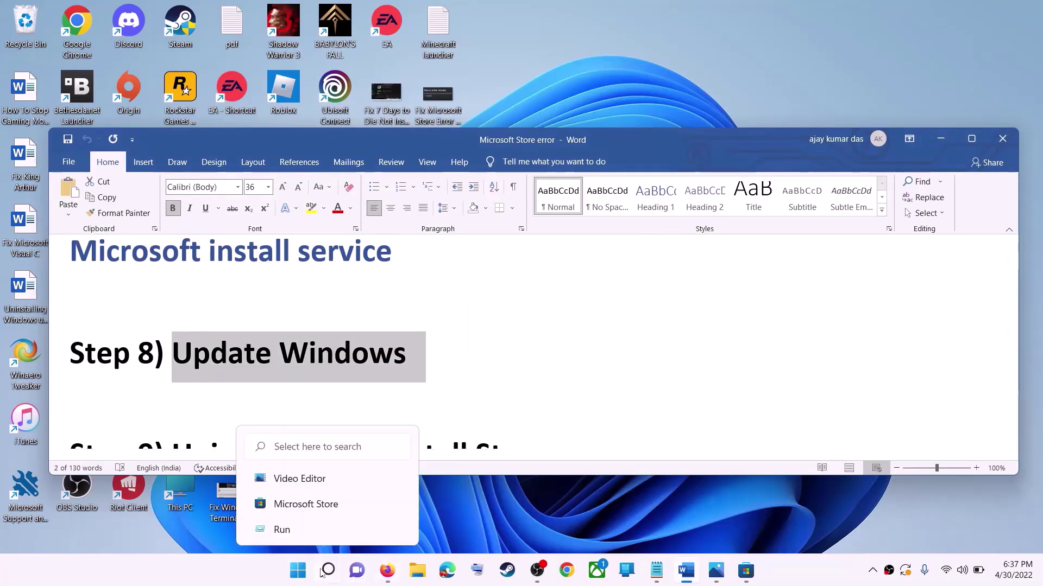
pyautogui.click(297, 570)
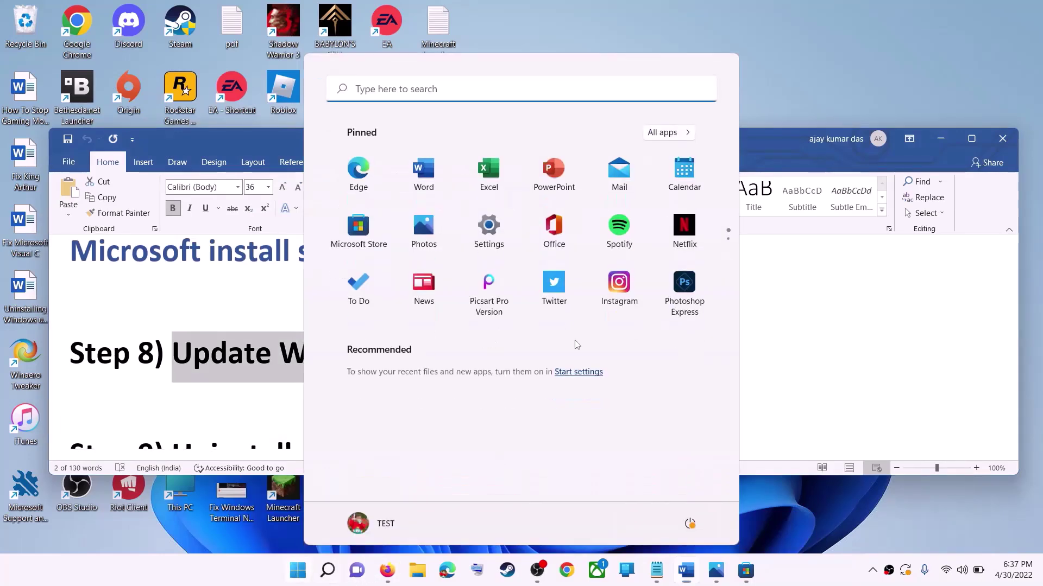
pyautogui.click(488, 238)
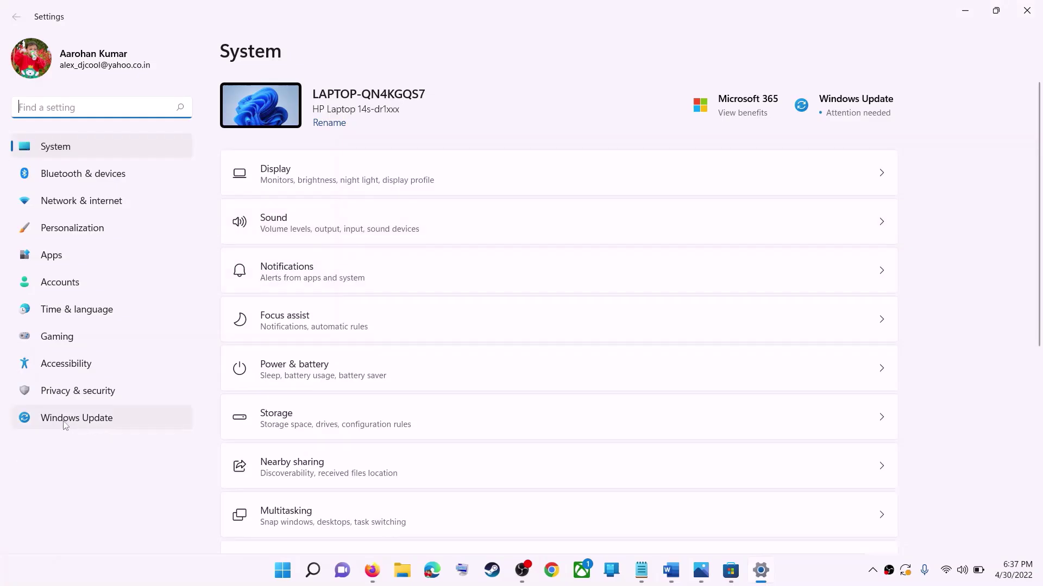
pyautogui.click(105, 422)
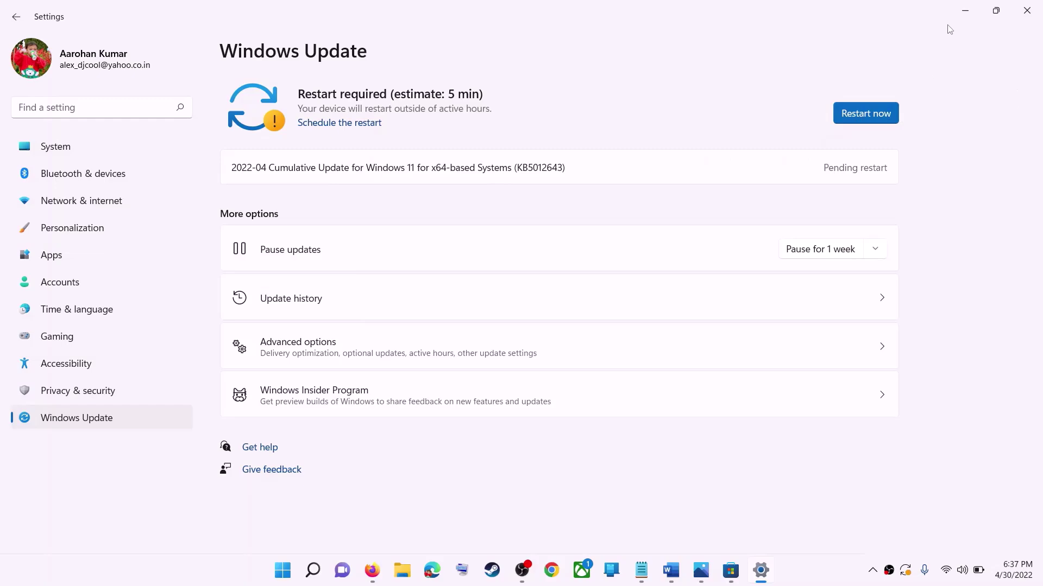
pyautogui.click(965, 11)
# Copy the Get-AppxPackage -allusers *WindowsStore* | Remove-AppxPackage command from the Word notes.
pyautogui.scroll(-3, 300, 369)
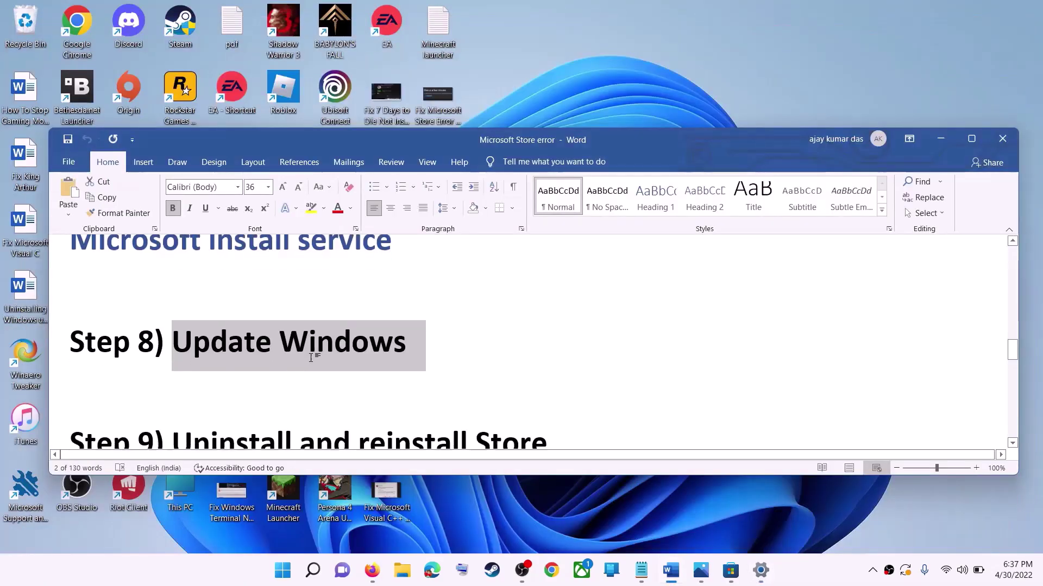
pyautogui.scroll(-1, 312, 358)
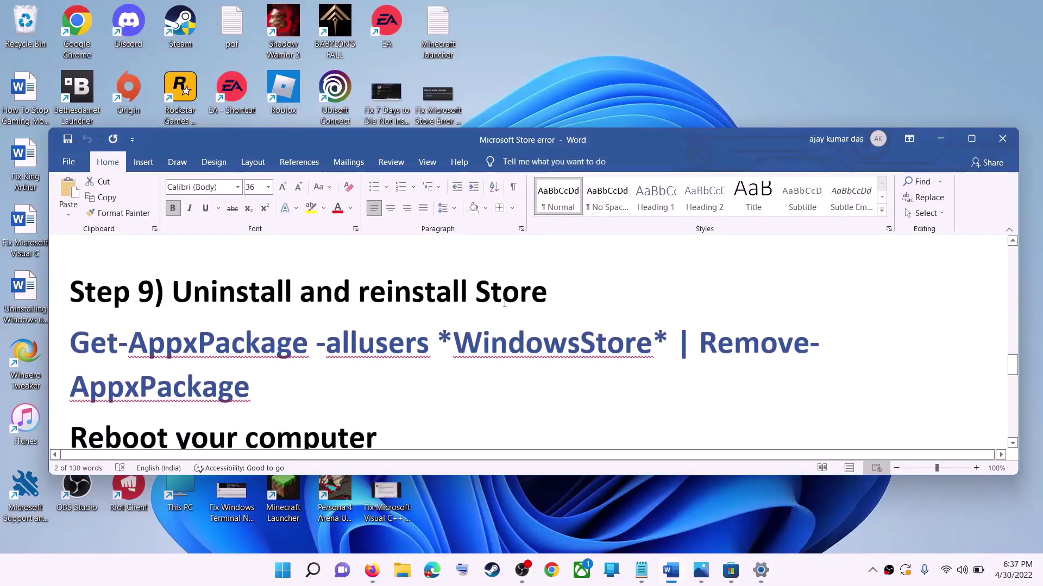
pyautogui.tripleClick(123, 361)
pyautogui.rightClick(158, 371)
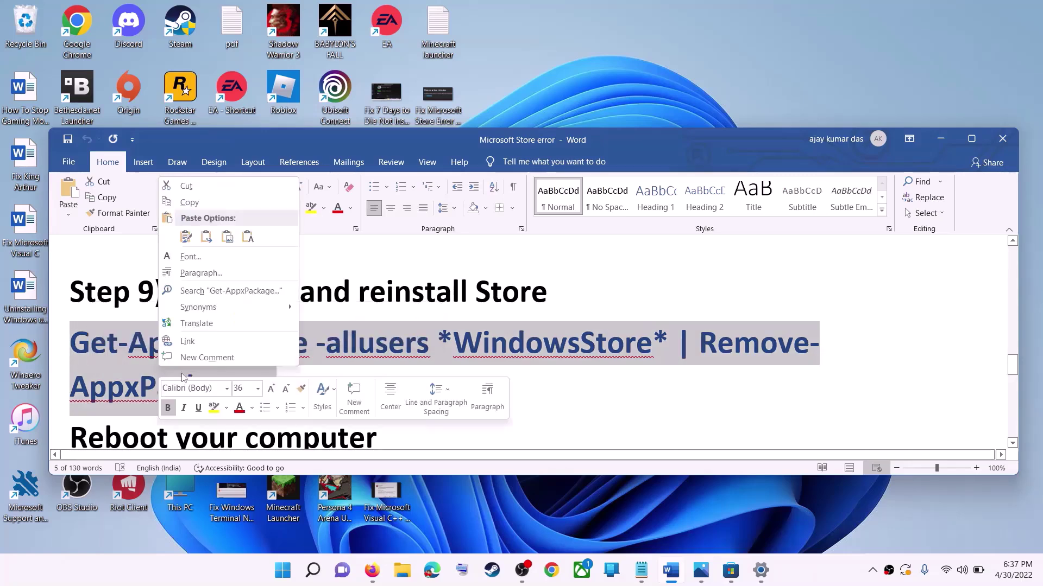
pyautogui.click(210, 204)
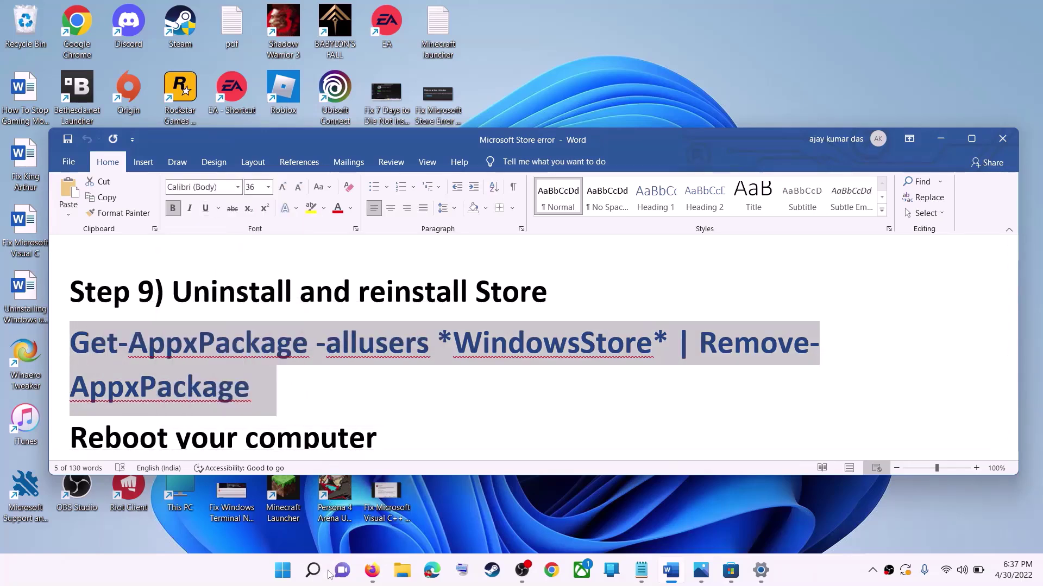
# Run the copied Store removal command in an administrator Windows PowerShell.
pyautogui.click(289, 574)
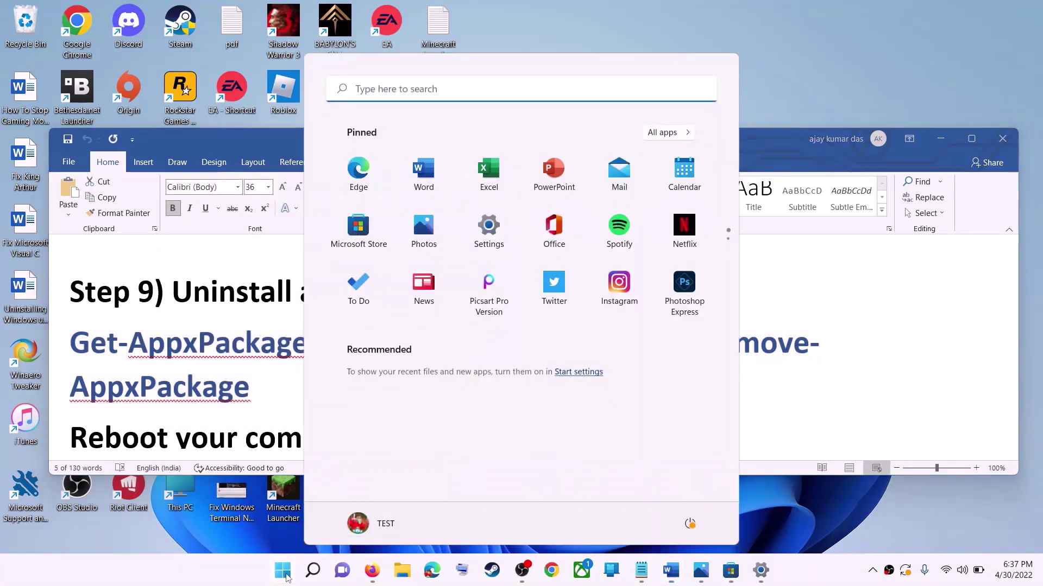
pyautogui.write('powe')
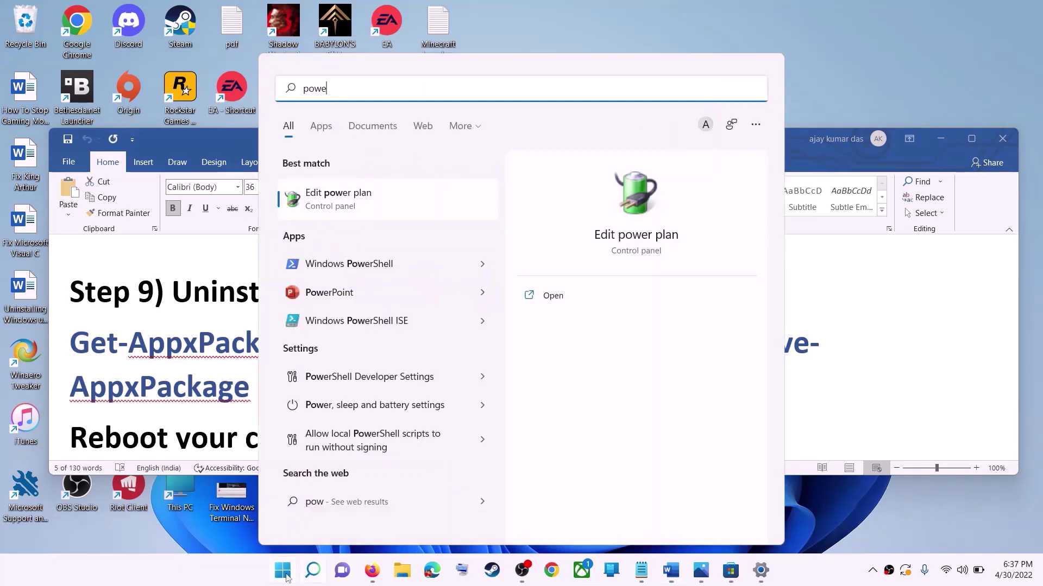
pyautogui.write('rshell')
pyautogui.rightClick(336, 202)
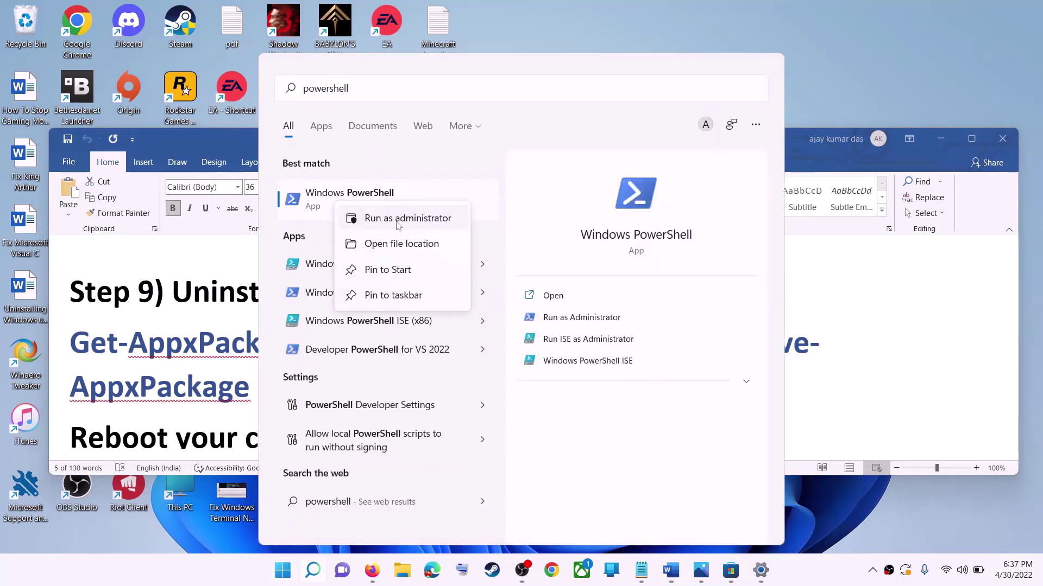
pyautogui.click(398, 220)
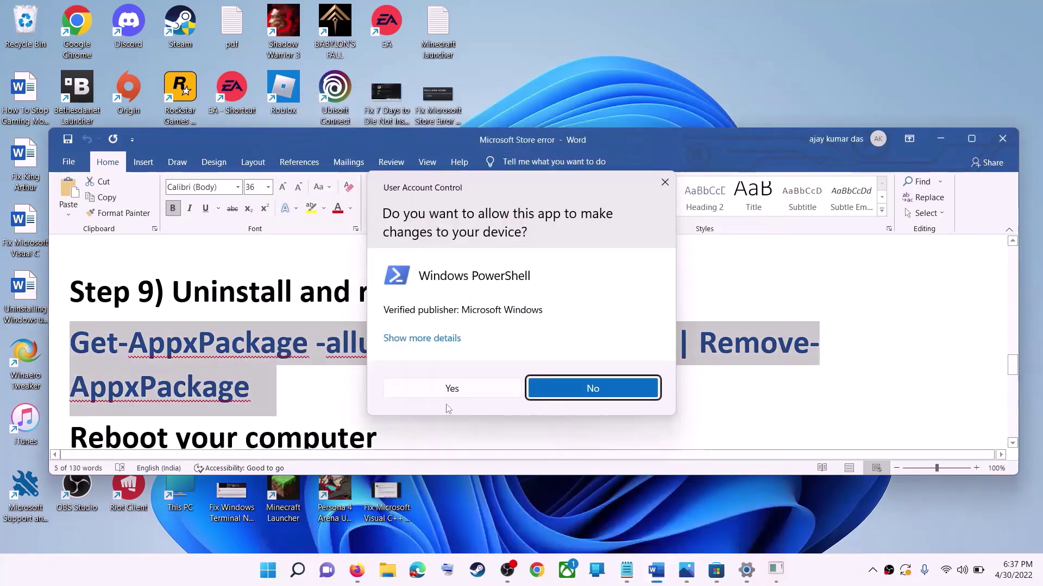
pyautogui.click(443, 388)
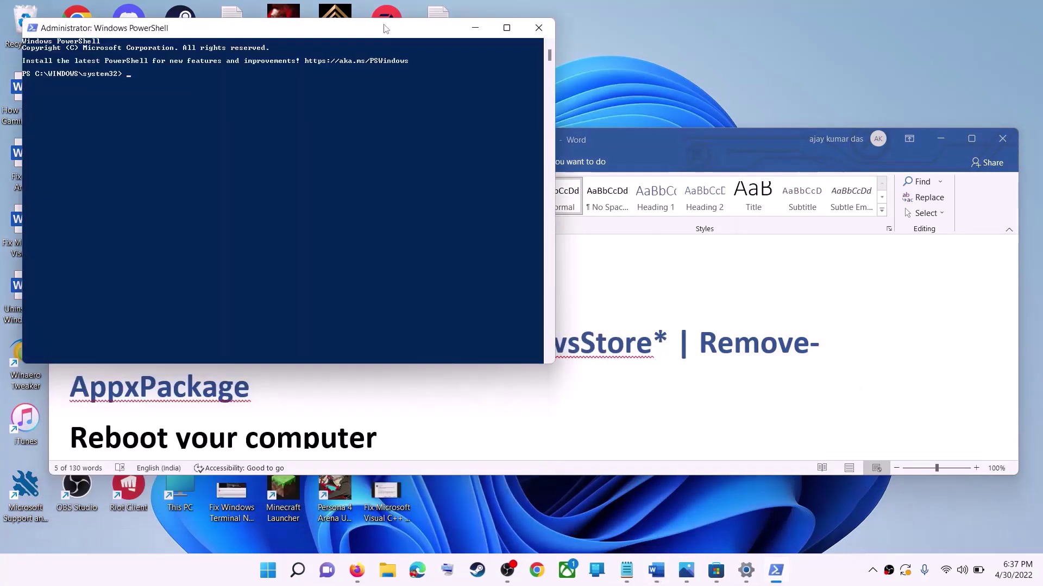
pyautogui.moveTo(384, 29); pyautogui.dragTo(531, 139)
pyautogui.hotkey('ctrl', 'v')
pyautogui.press('Return')
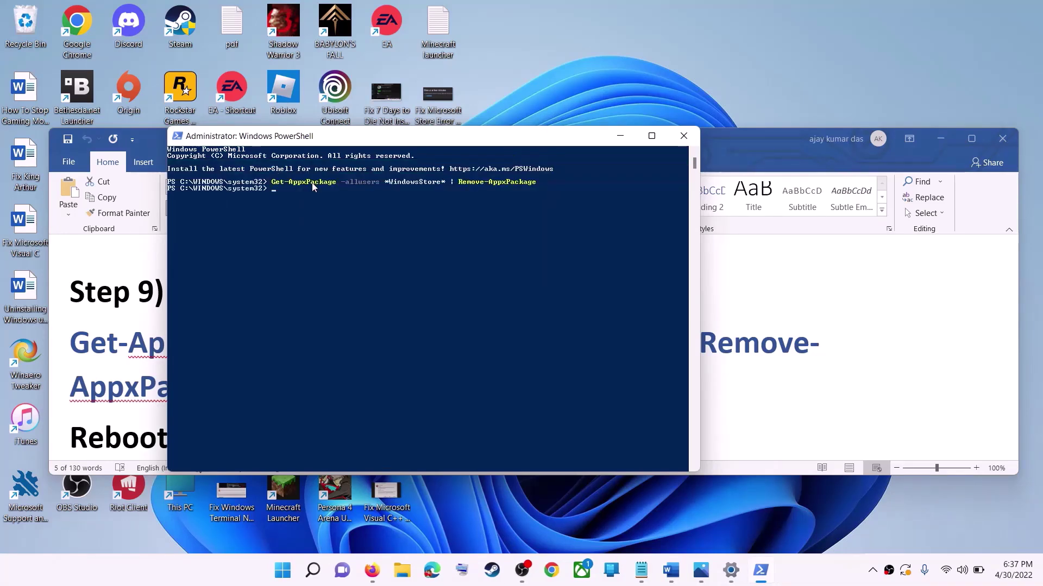
# Review the notes' Reboot your computer step and view power options without restarting.
pyautogui.click(161, 352)
pyautogui.scroll(-2, 161, 351)
pyautogui.tripleClick(459, 396)
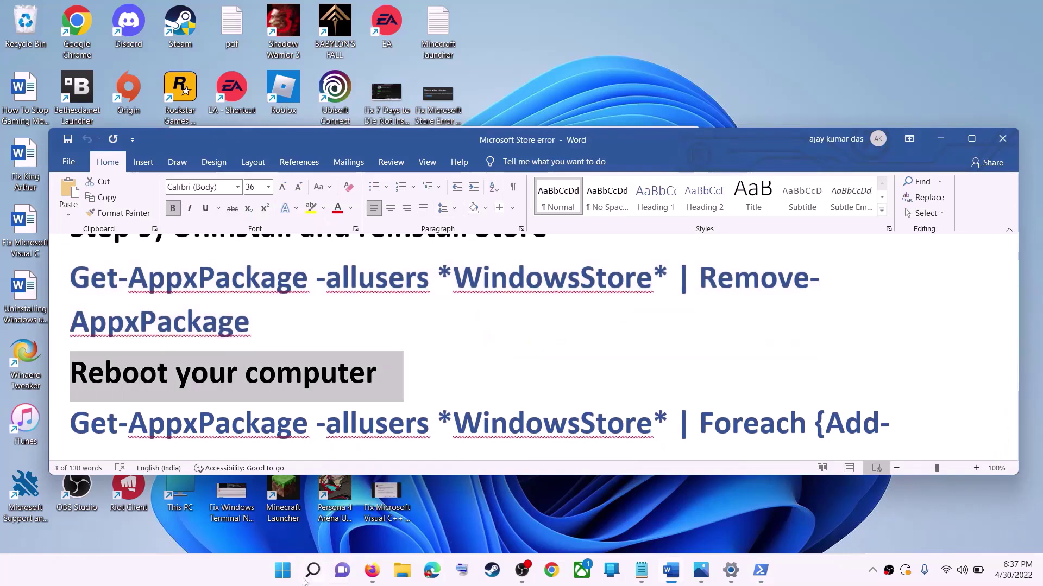
pyautogui.click(282, 570)
pyautogui.click(689, 524)
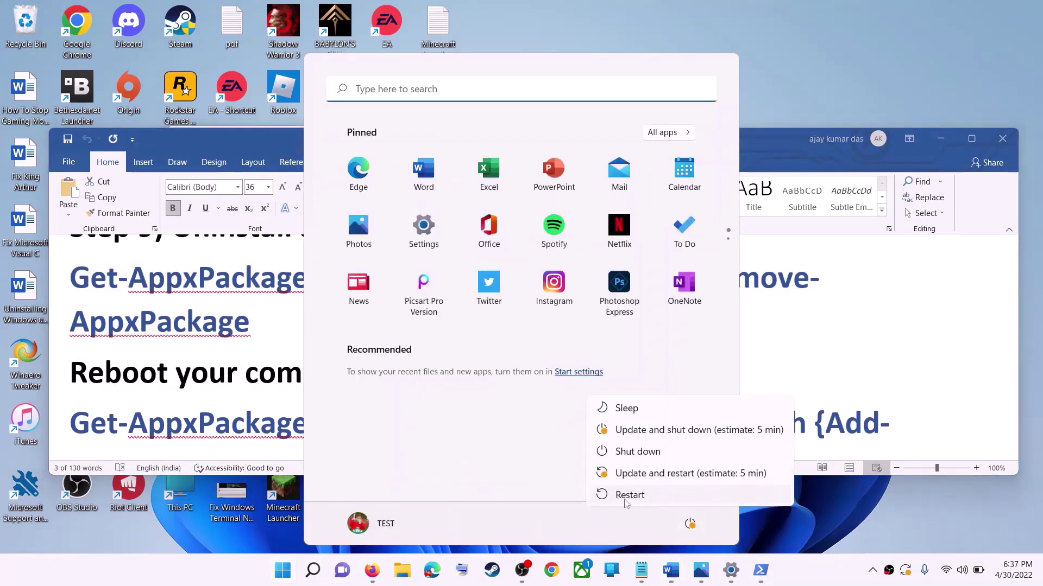
pyautogui.press('Escape')
pyautogui.press('Escape')
pyautogui.scroll(-1, 271, 412)
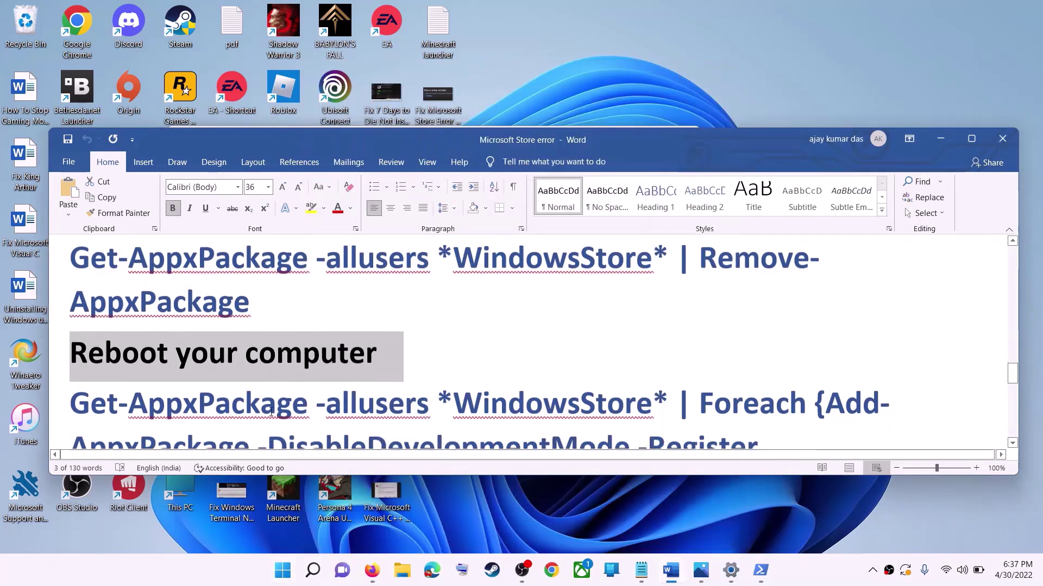
# Start a new administrator Windows PowerShell session from a Start search.
pyautogui.click(281, 579)
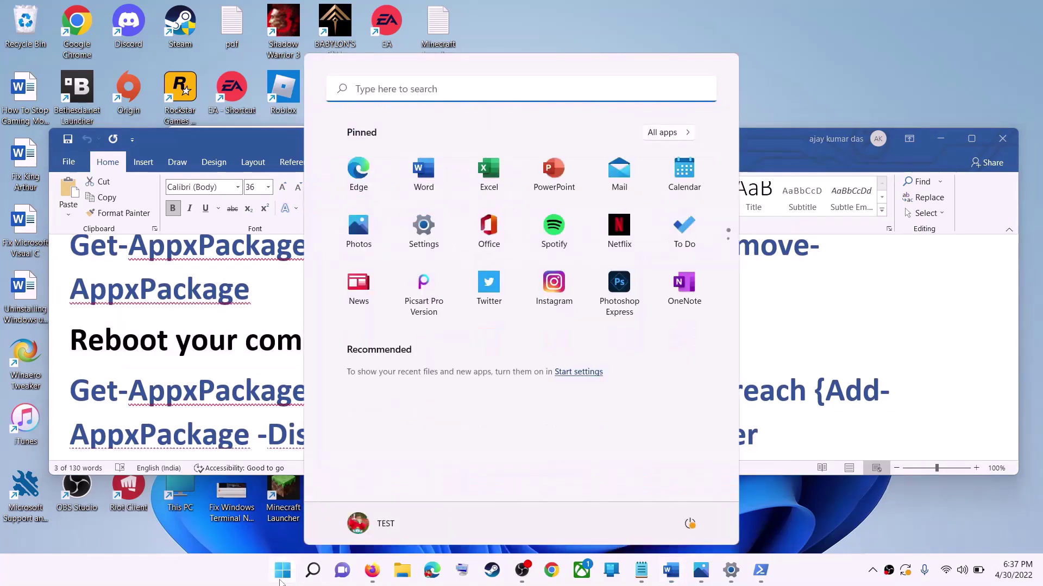
pyautogui.write('powers')
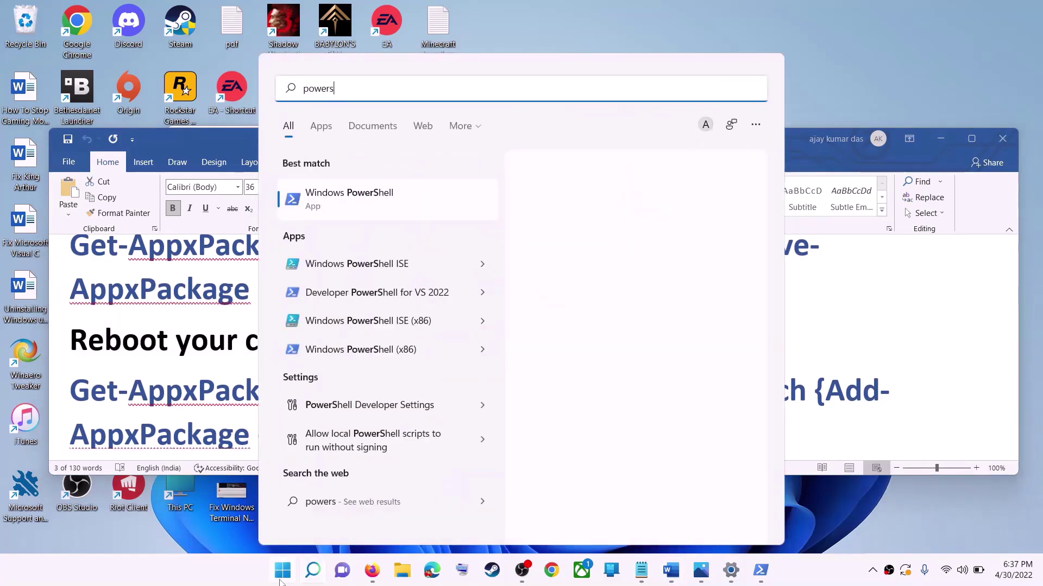
pyautogui.write('hell')
pyautogui.rightClick(369, 201)
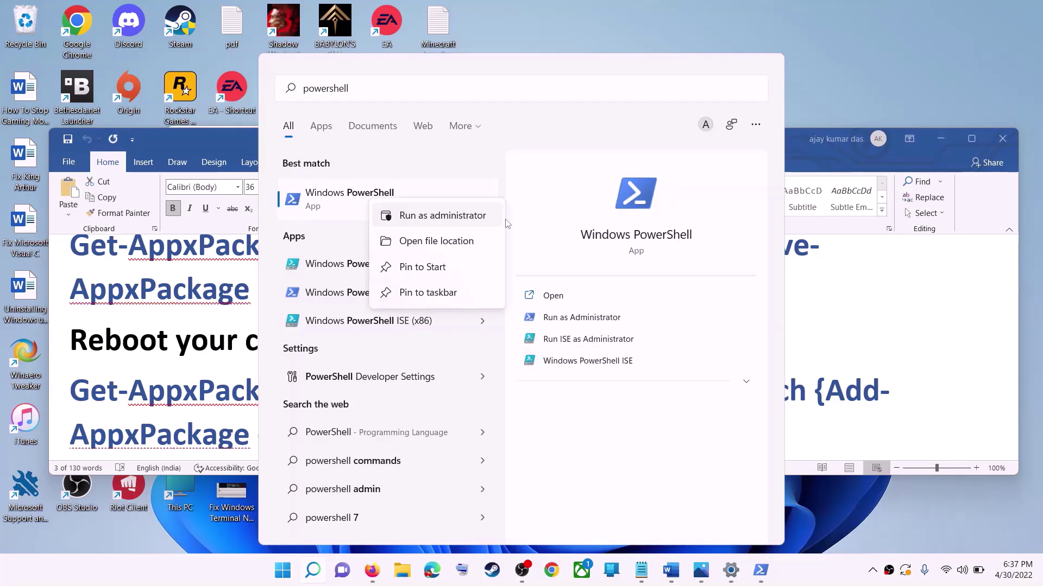
pyautogui.click(483, 216)
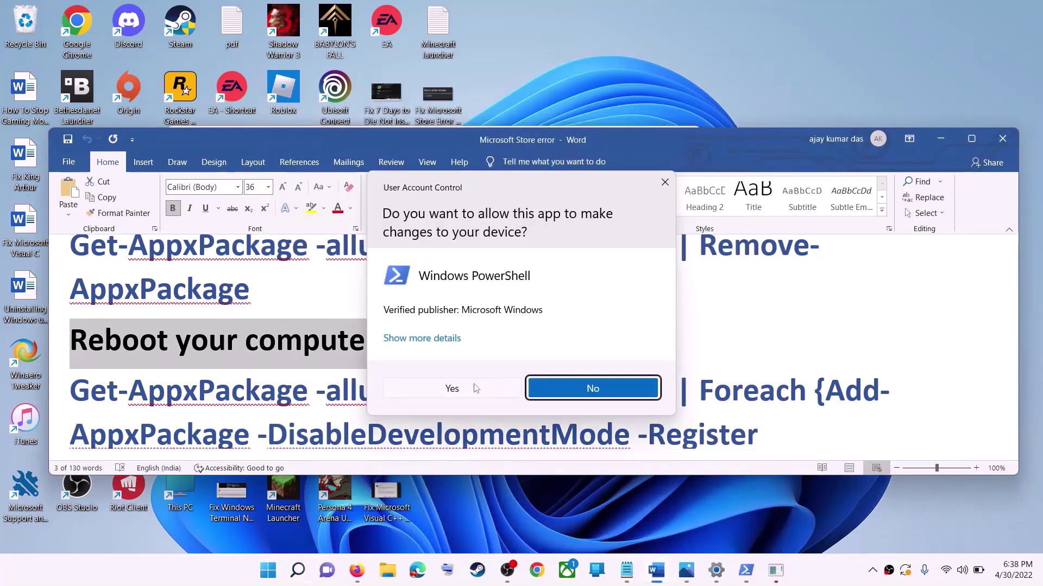
pyautogui.click(476, 387)
# Copy the Add-AppxPackage -DisableDevelopmentMode -Register command from Word and paste it into PowerShell.
pyautogui.scroll(-1, 553, 363)
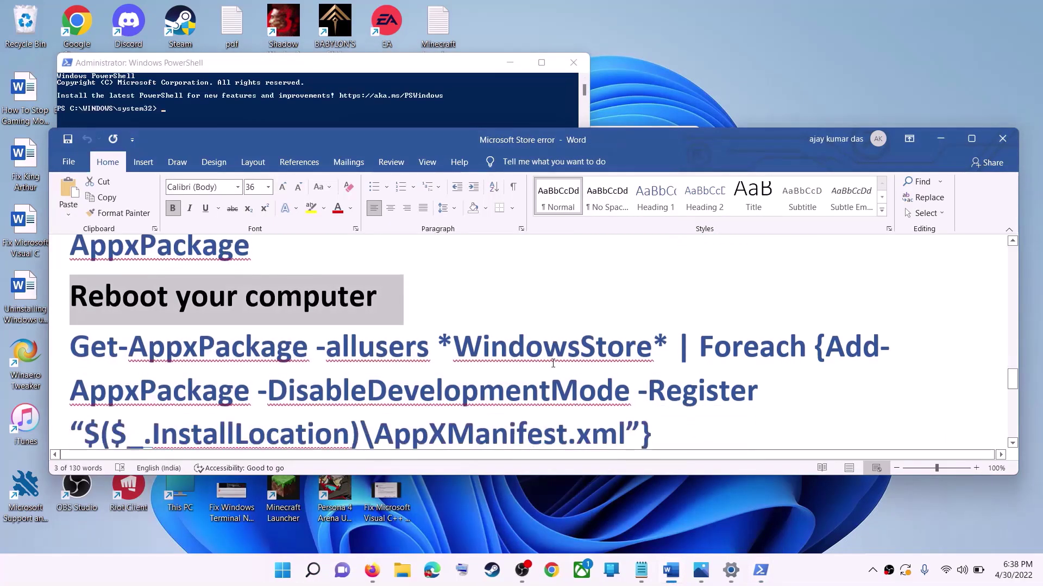
pyautogui.scroll(-1, 553, 363)
pyautogui.moveTo(677, 416); pyautogui.dragTo(70, 325)
pyautogui.rightClick(123, 350)
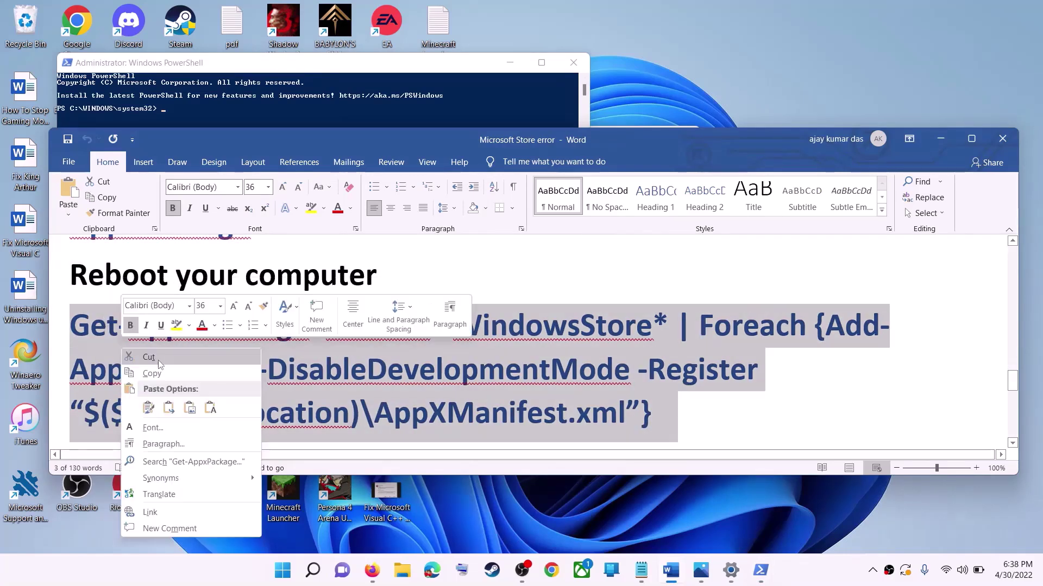
pyautogui.click(152, 374)
pyautogui.click(261, 114)
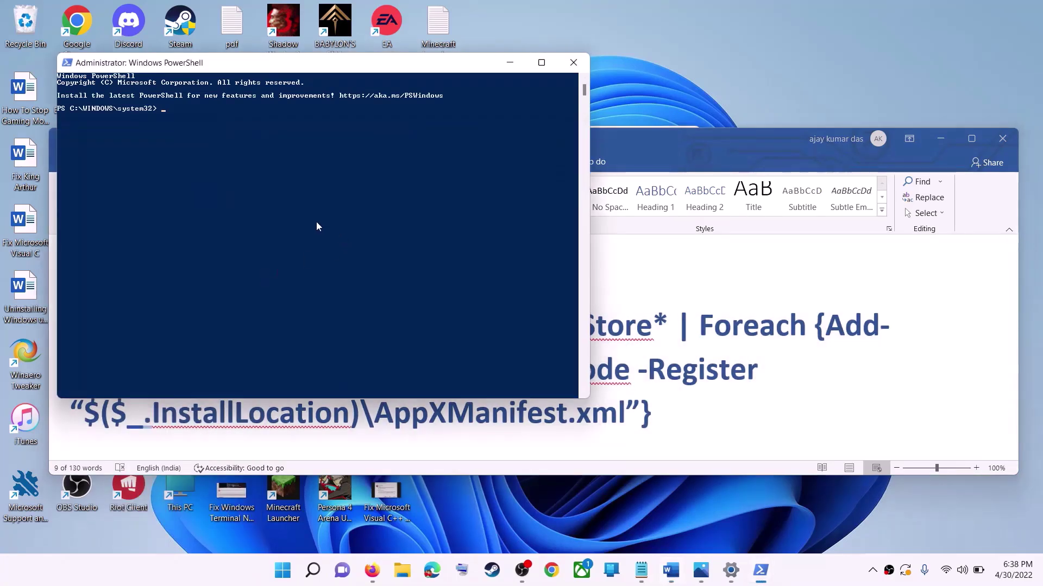
pyautogui.click(316, 220)
pyautogui.rightClick(316, 222)
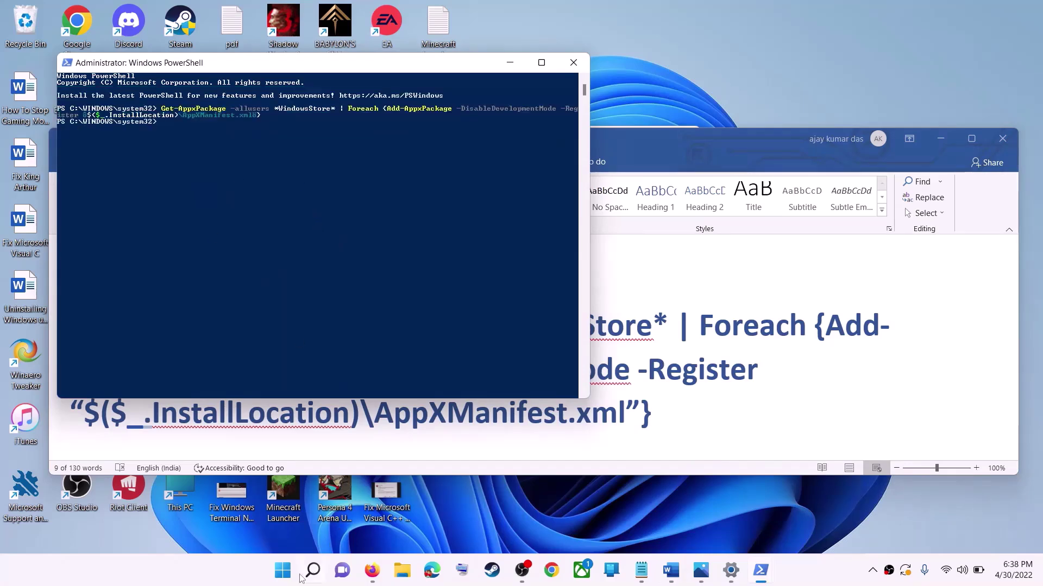
pyautogui.click(284, 574)
pyautogui.write('s')
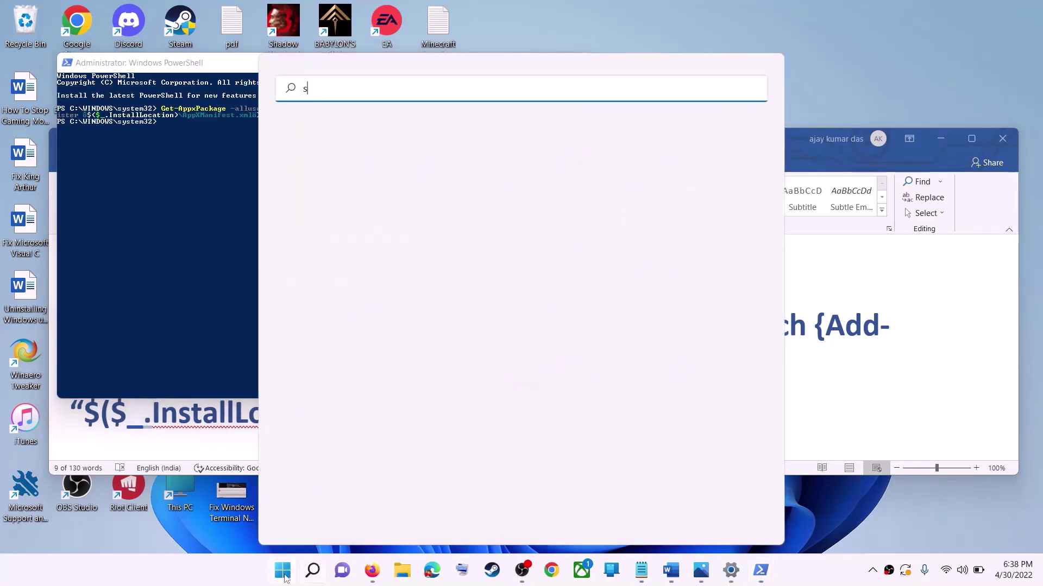
pyautogui.write('tore')
# Launch Microsoft Store and highlight the notes' advice to try installing on another drive.
pyautogui.press('Return')
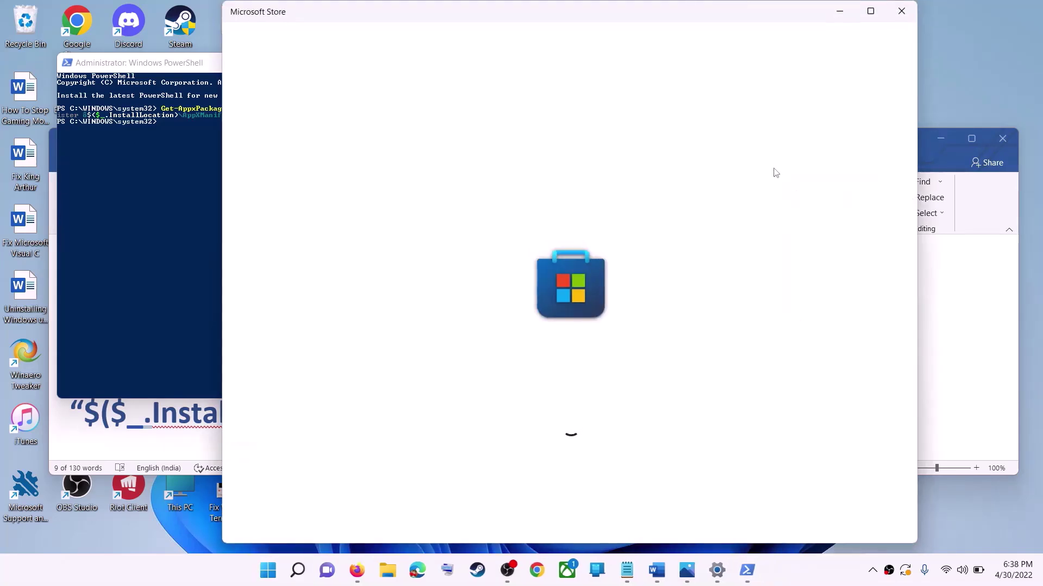
pyautogui.click(979, 349)
pyautogui.tripleClick(364, 365)
pyautogui.scroll(-3, 363, 365)
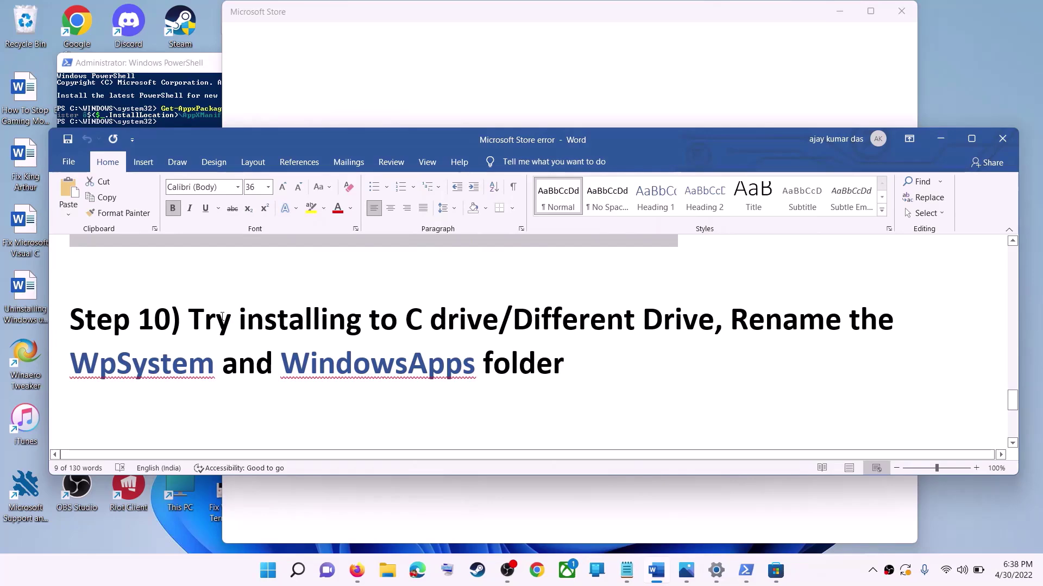
pyautogui.moveTo(231, 316); pyautogui.dragTo(714, 324)
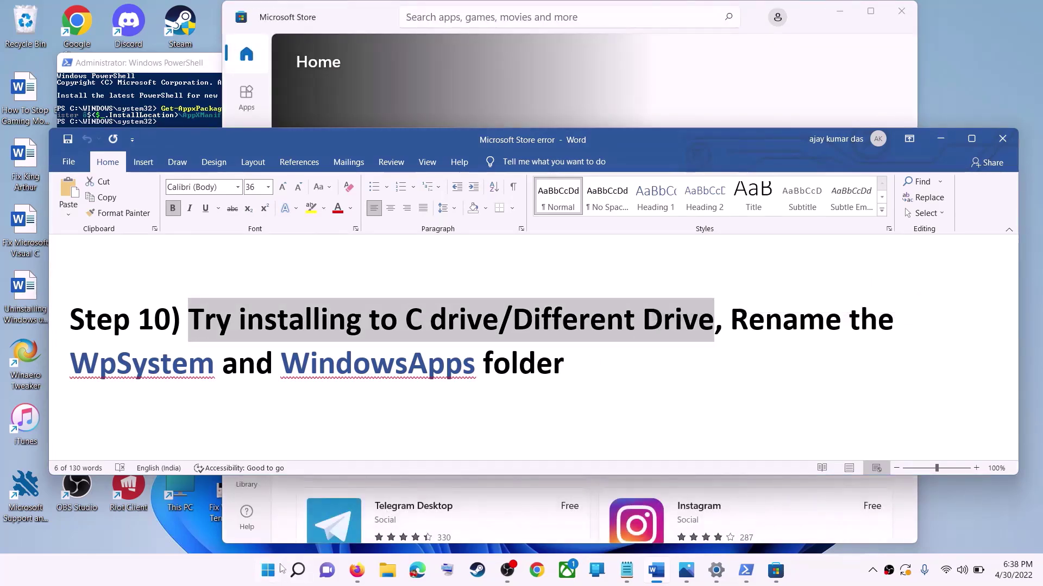
pyautogui.click(275, 572)
pyautogui.click(477, 238)
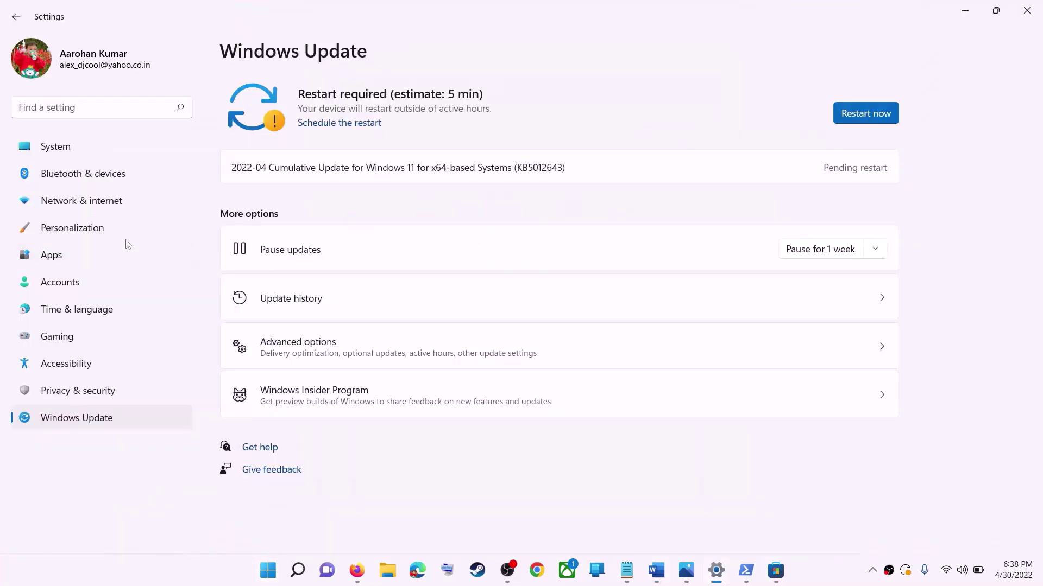
# Go from Windows Update to System and open the Storage page.
pyautogui.click(68, 154)
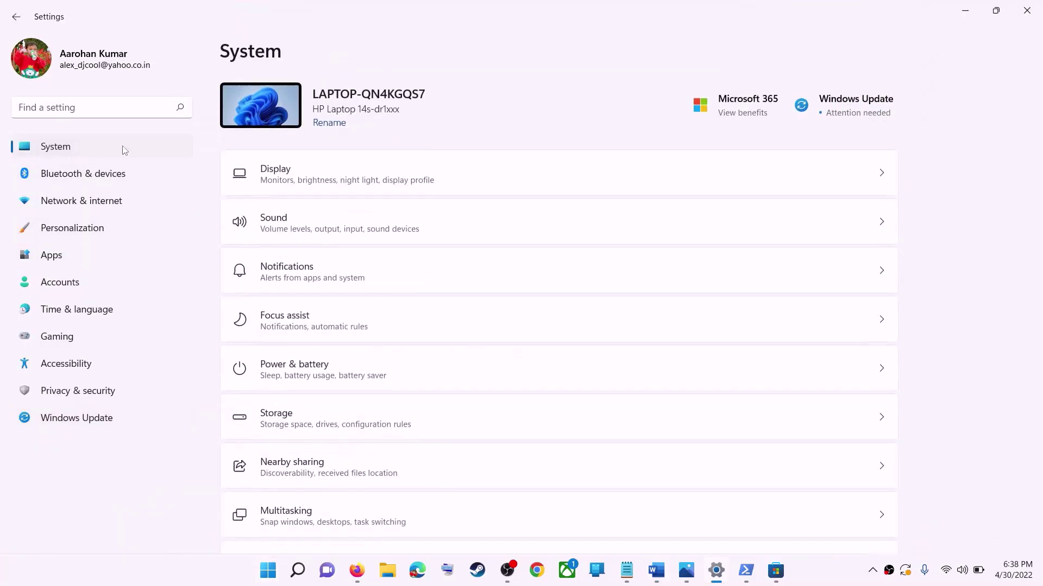
pyautogui.scroll(-3, 380, 326)
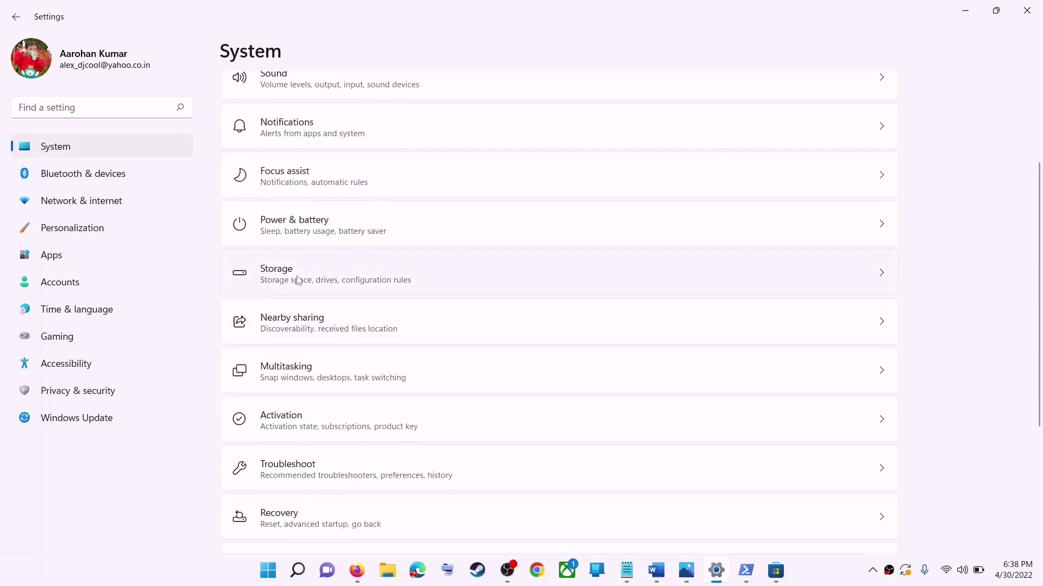
pyautogui.click(299, 281)
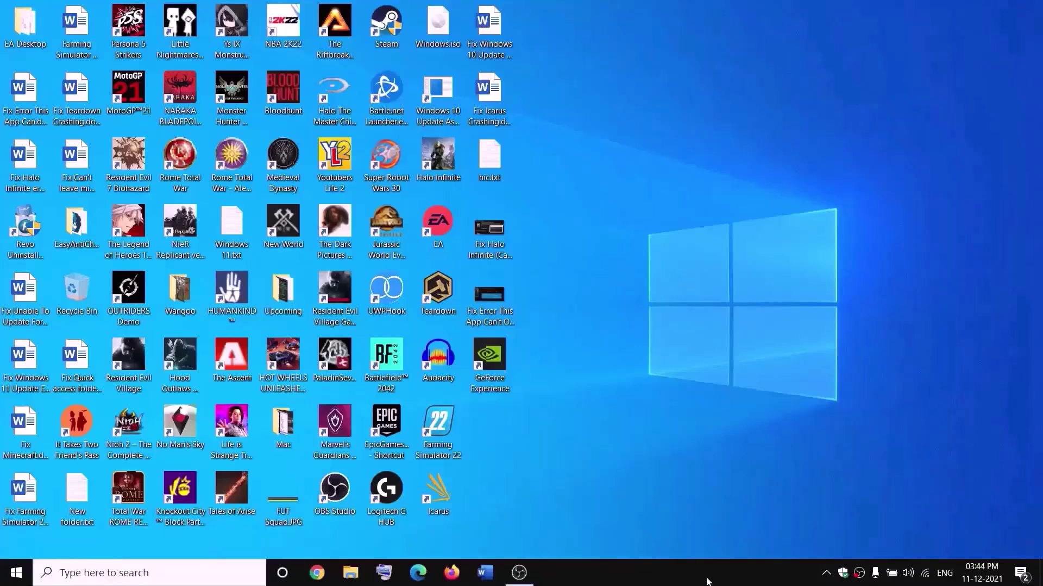
# Browse to New Volume (D:) in File Explorer and open the WpSystem folder's Properties.
pyautogui.click(351, 573)
pyautogui.click(49, 277)
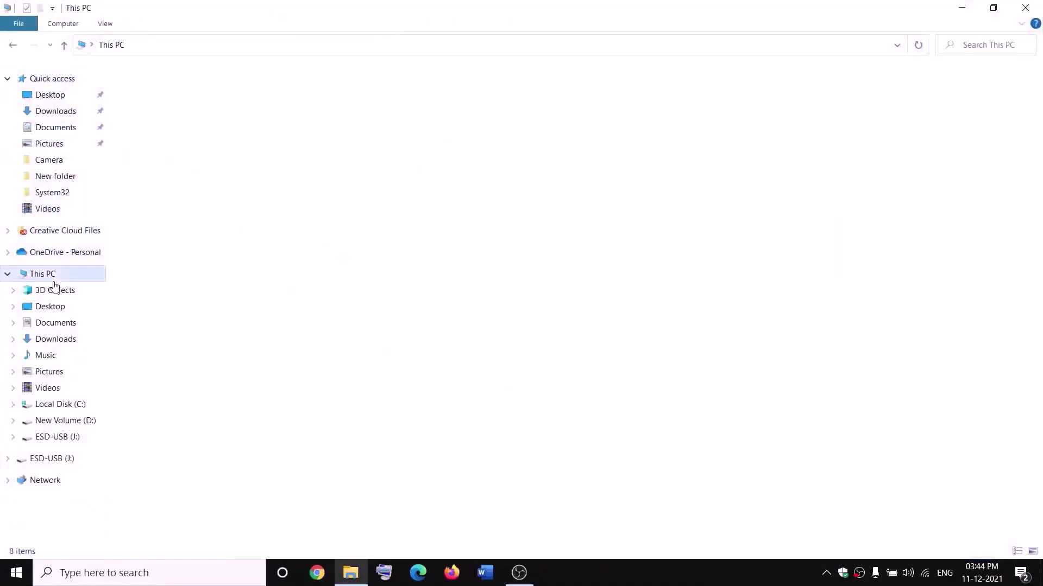
pyautogui.doubleClick(391, 202)
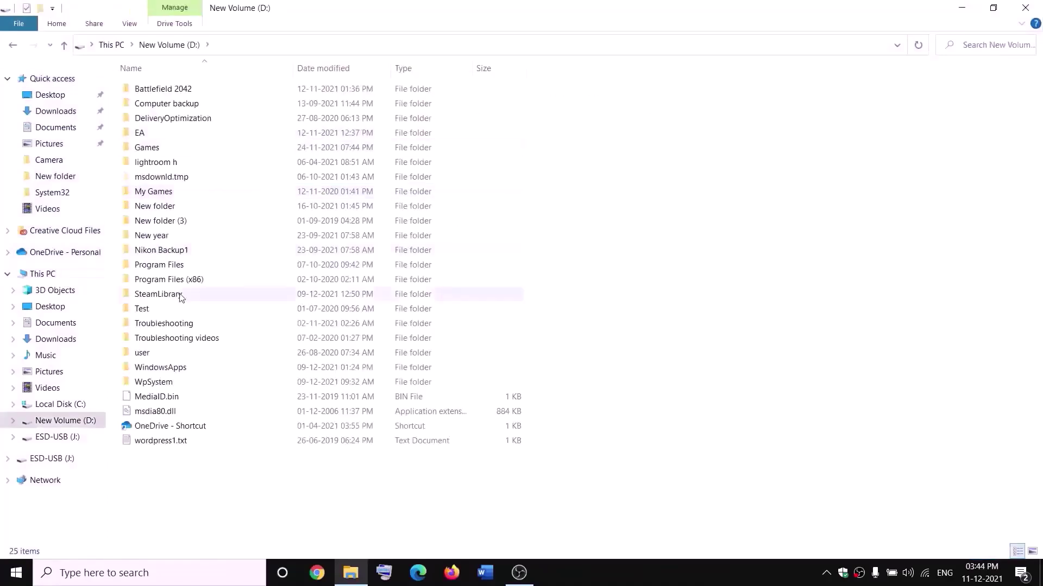
pyautogui.click(156, 380)
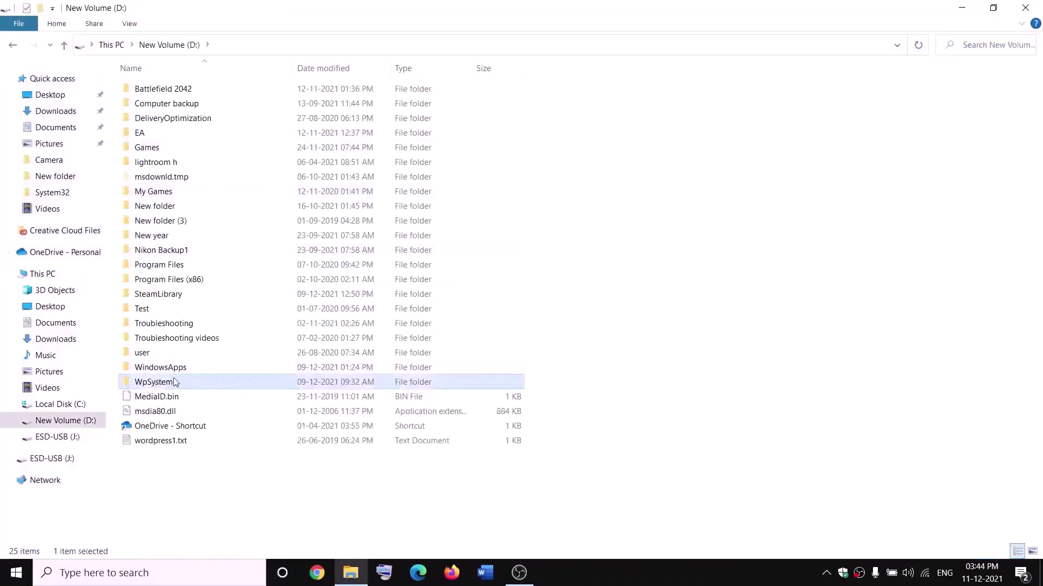
pyautogui.rightClick(174, 384)
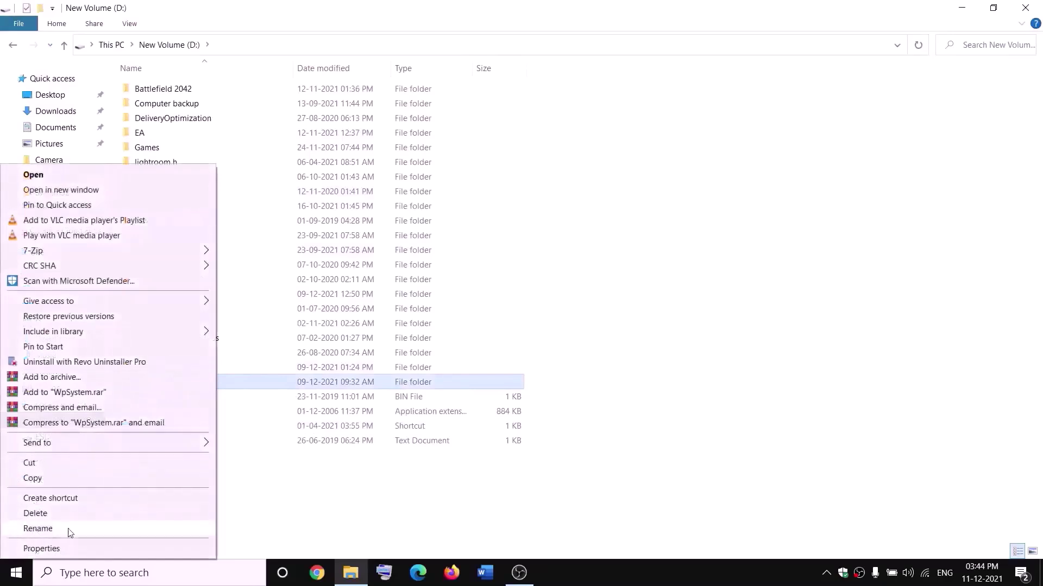
pyautogui.click(332, 497)
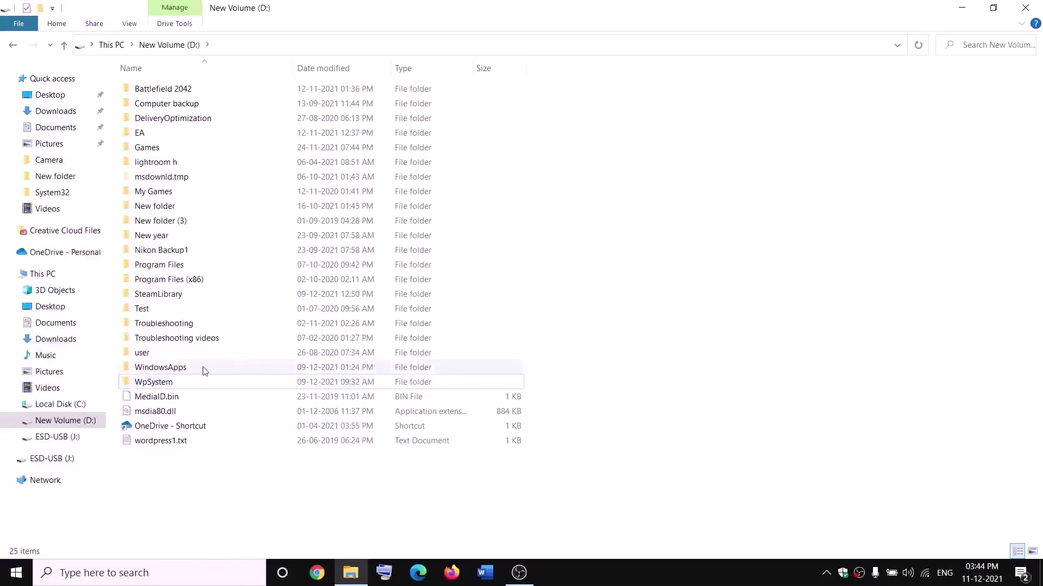
pyautogui.rightClick(154, 383)
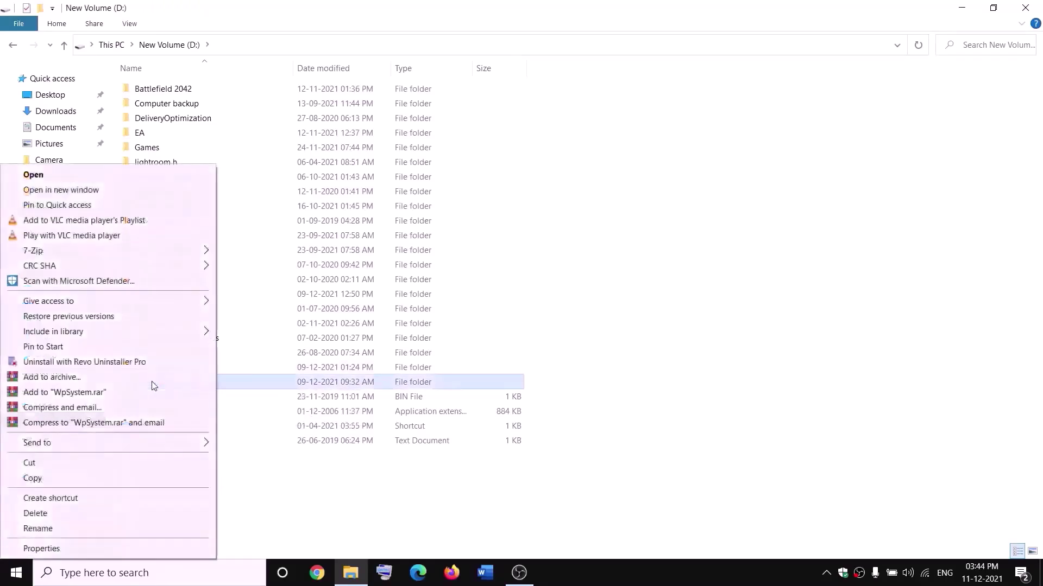
pyautogui.click(43, 549)
pyautogui.moveTo(320, 241); pyautogui.dragTo(443, 152)
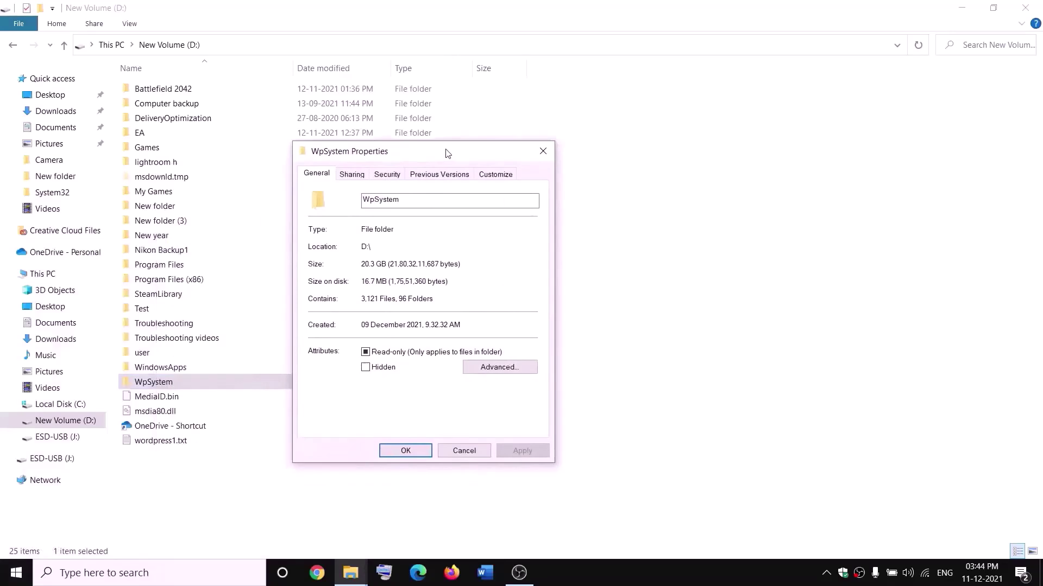
# Change the WpSystem folder's owner to Everyone in Advanced Security Settings and apply it.
pyautogui.click(388, 175)
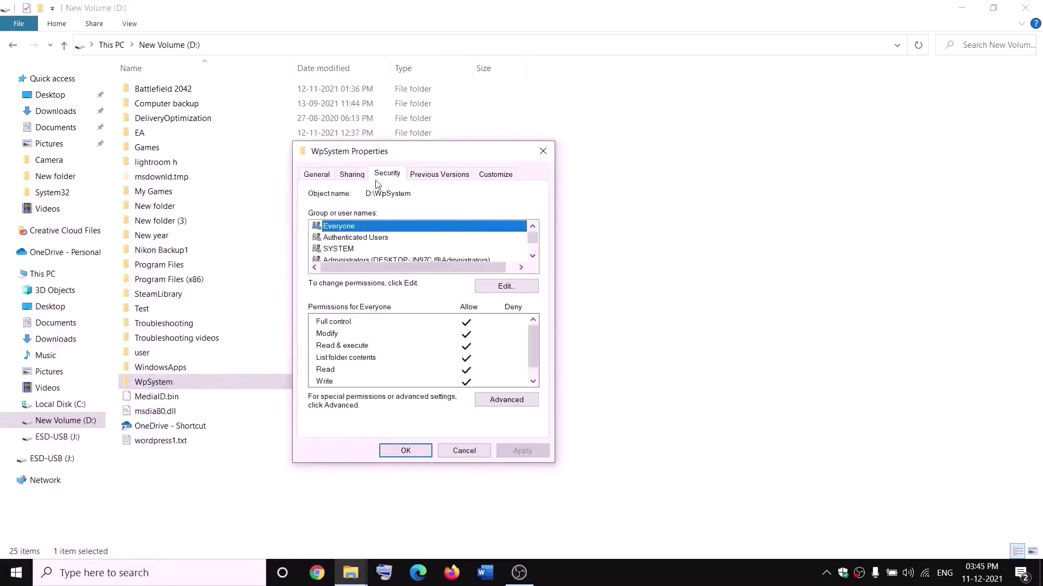
pyautogui.click(505, 402)
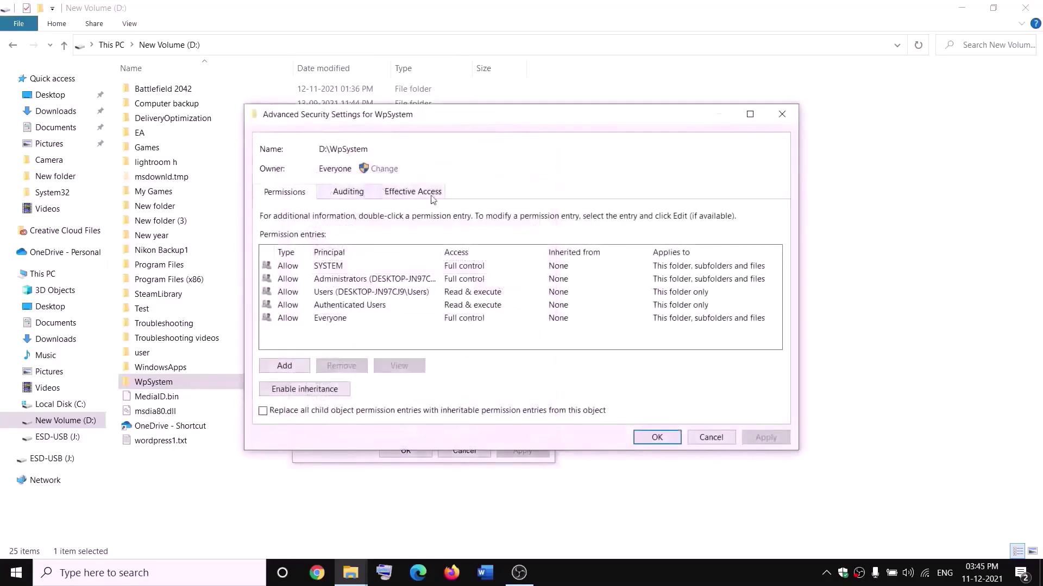
pyautogui.click(382, 168)
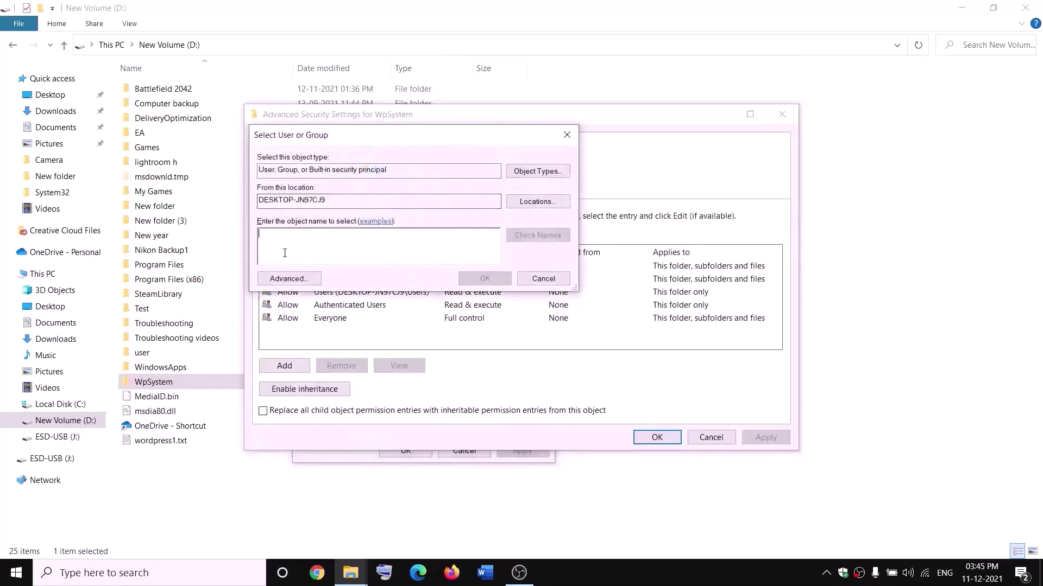
pyautogui.write('weveryone')
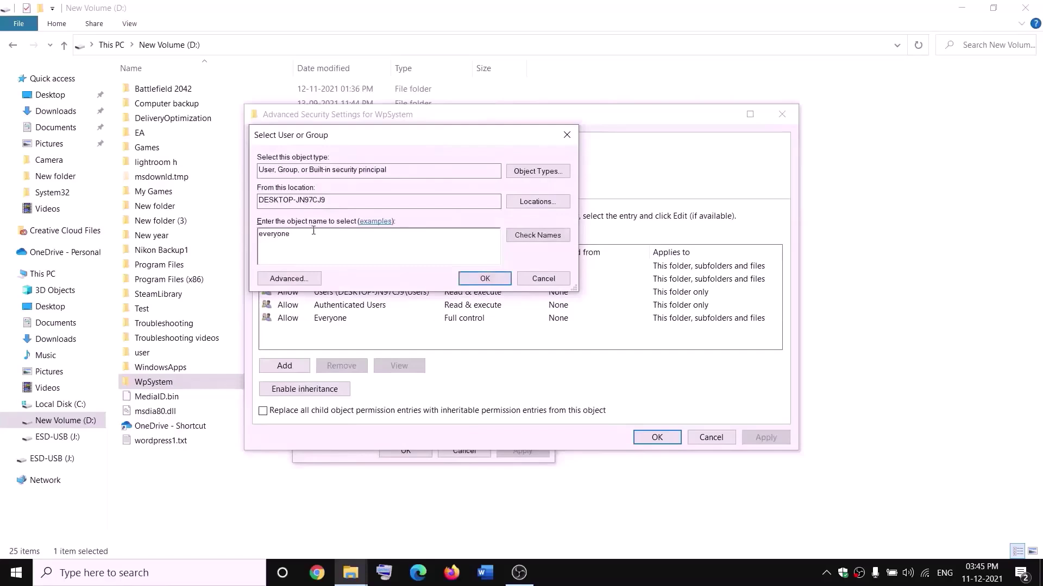
pyautogui.moveTo(313, 230); pyautogui.dragTo(246, 245)
pyautogui.click(542, 242)
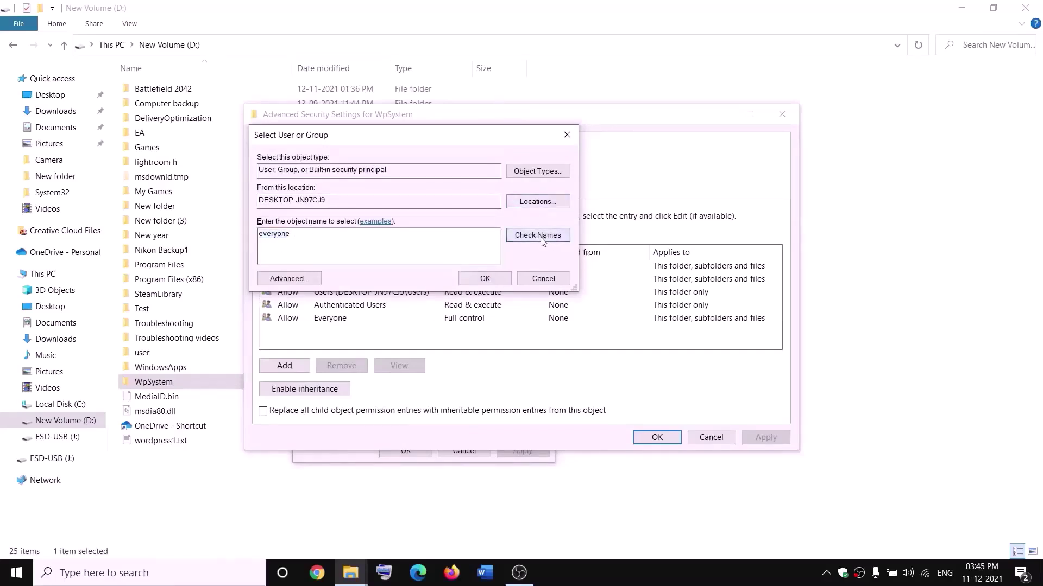
pyautogui.click(485, 279)
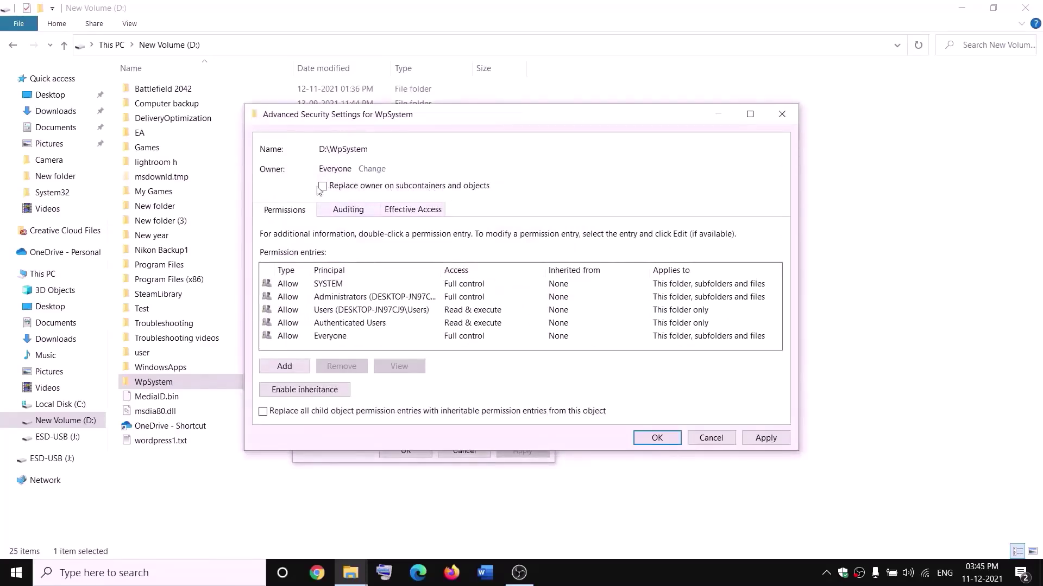
pyautogui.click(766, 438)
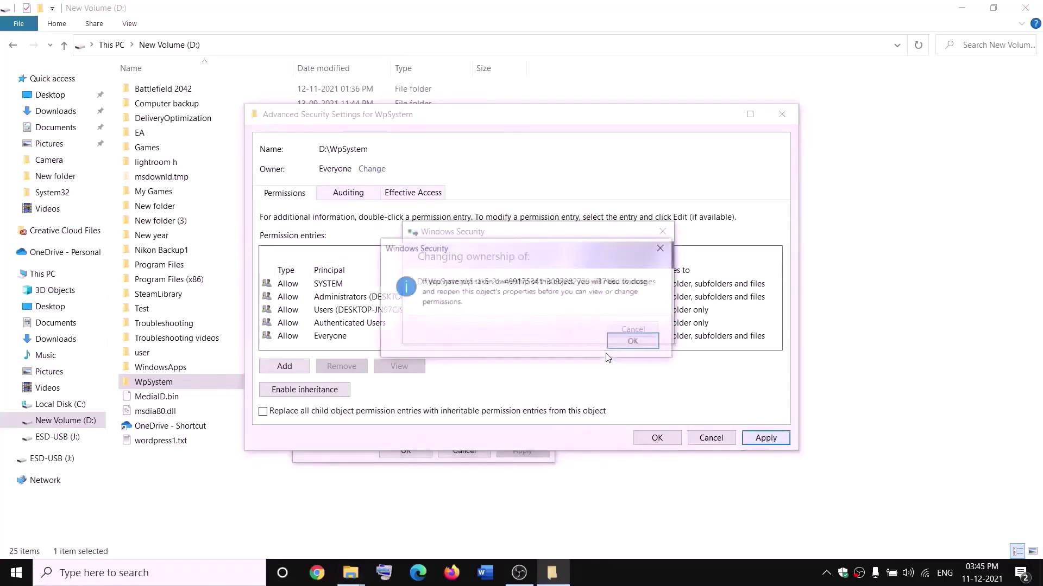
pyautogui.click(634, 341)
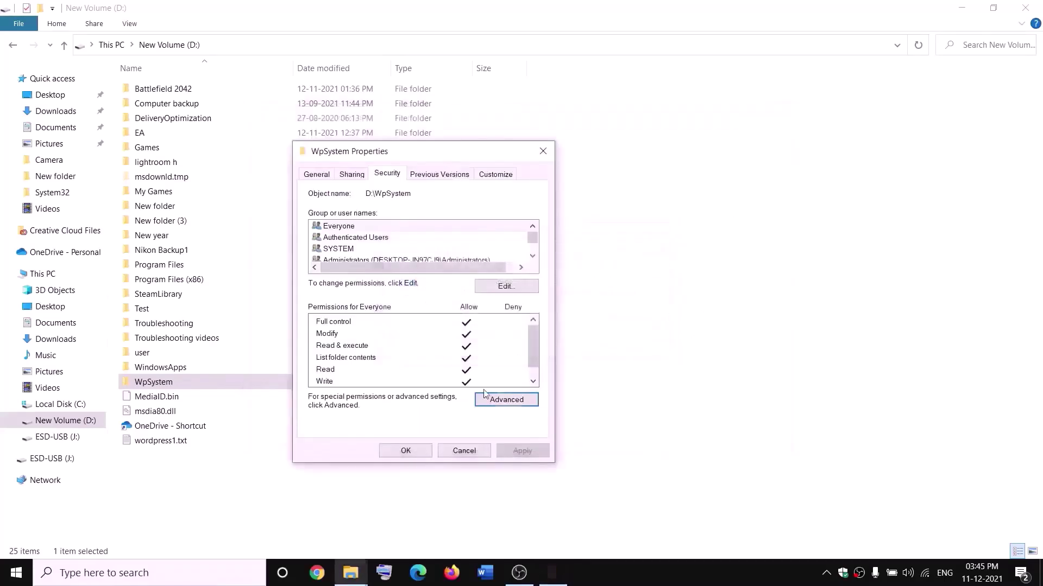
pyautogui.click(408, 451)
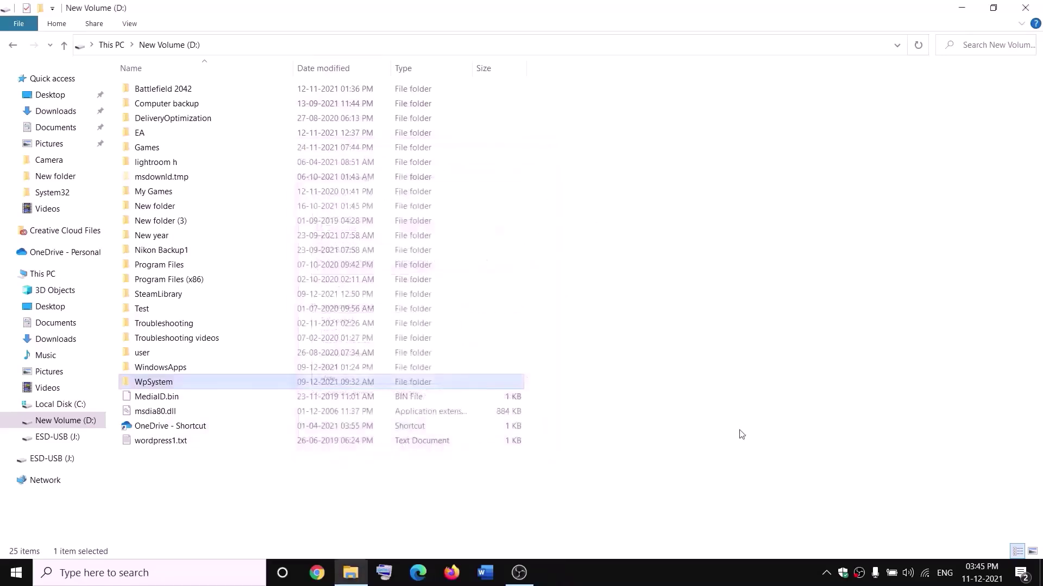
# Reopen WpSystem's Properties and return to its advanced security settings.
pyautogui.rightClick(155, 386)
pyautogui.click(63, 547)
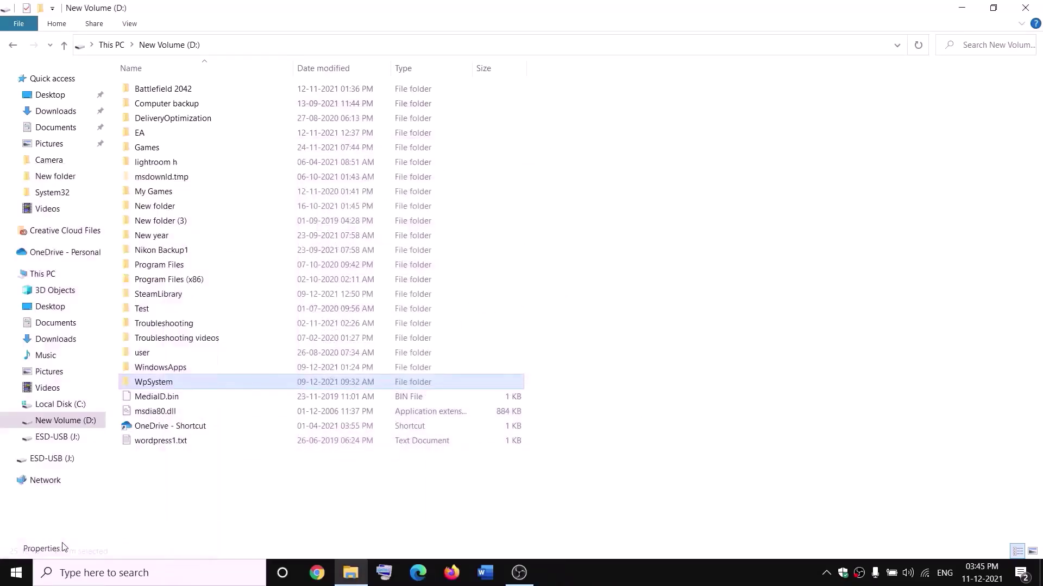
pyautogui.click(383, 199)
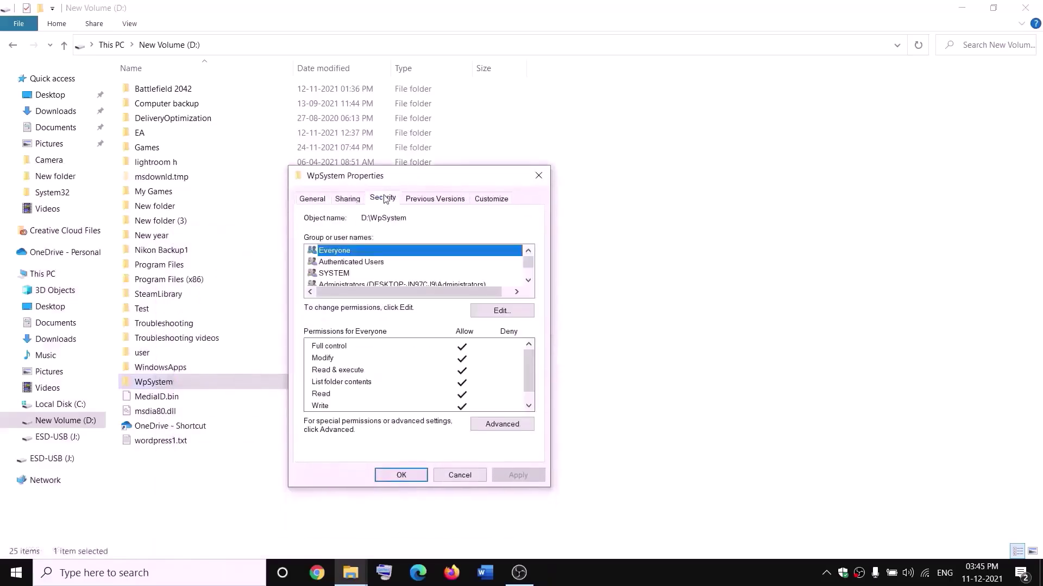
pyautogui.click(504, 426)
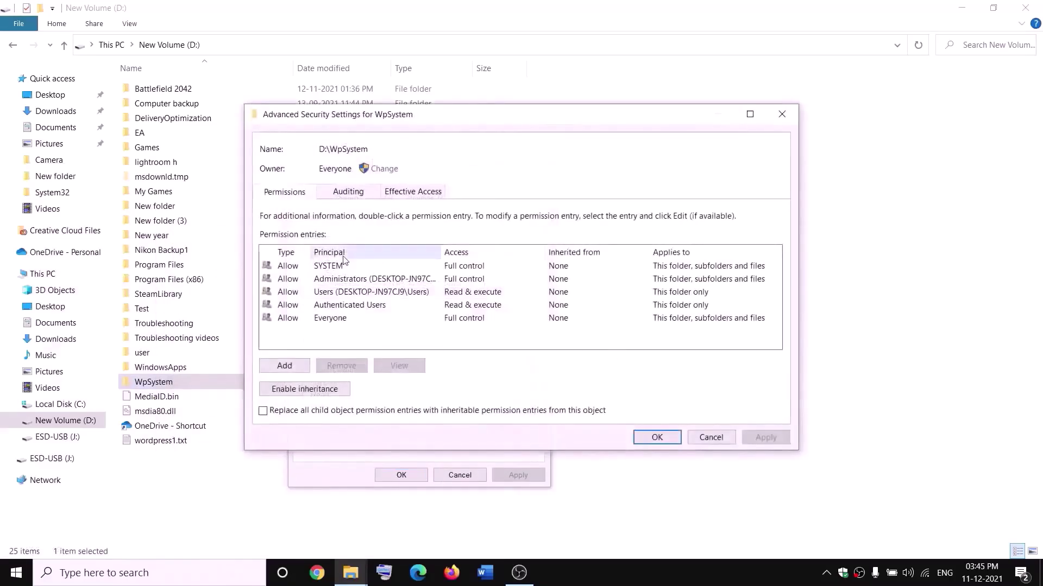
# Add a permission entry giving Everyone Full control of WpSystem and close all dialogs.
pyautogui.click(284, 366)
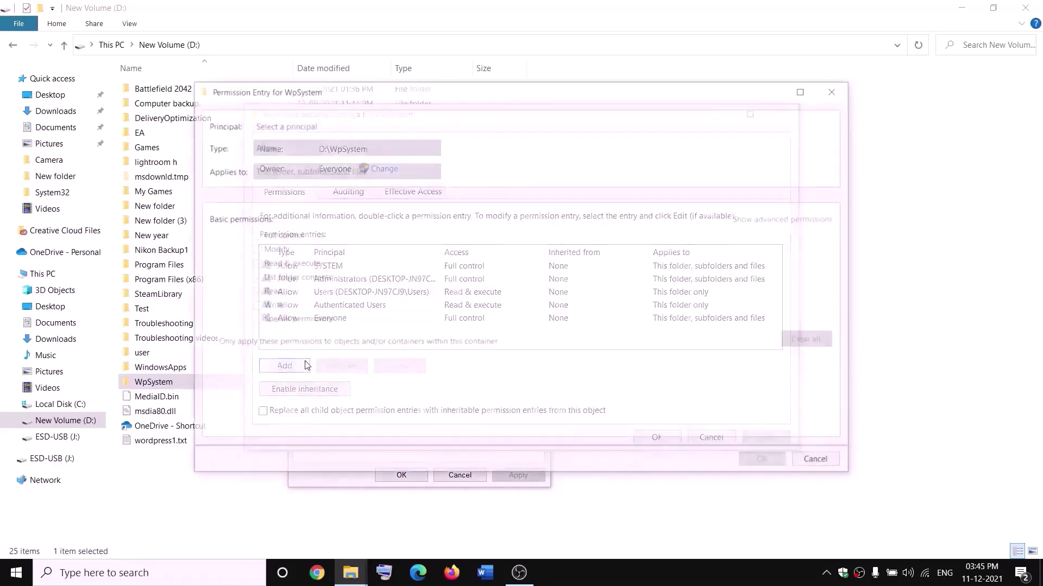
pyautogui.click(284, 126)
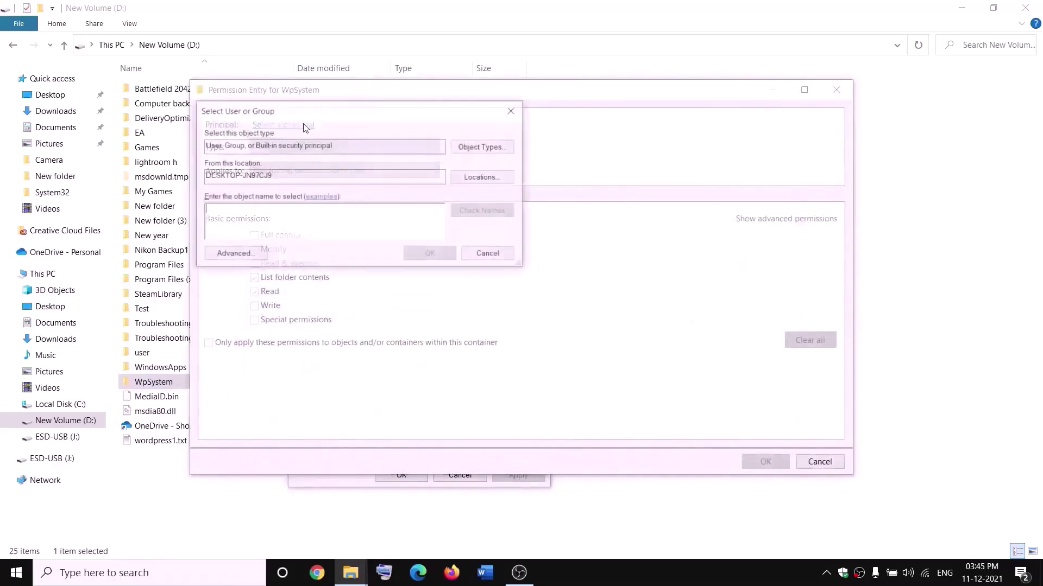
pyautogui.write('everyone')
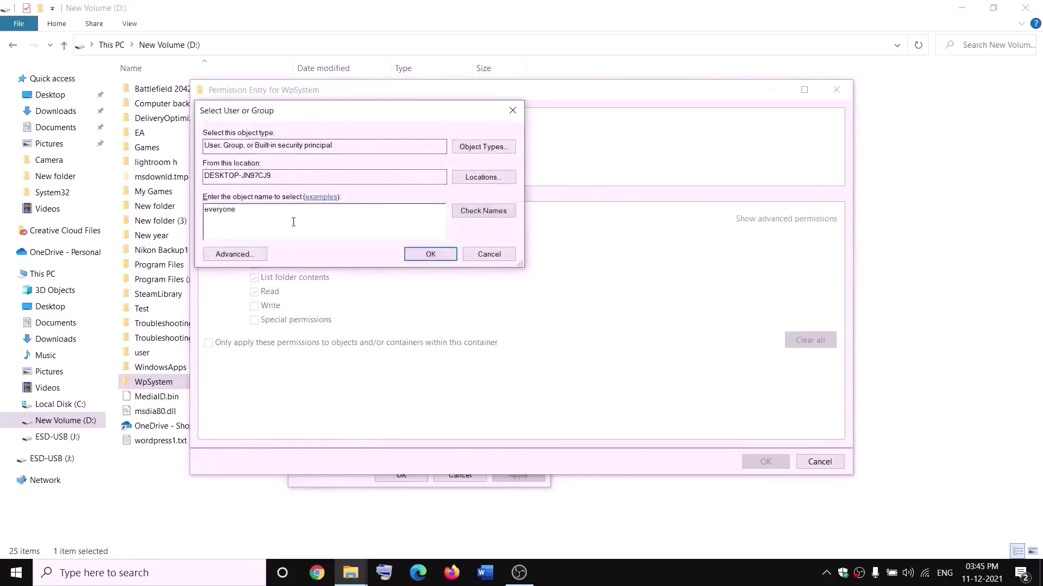
pyautogui.click(459, 213)
pyautogui.click(435, 254)
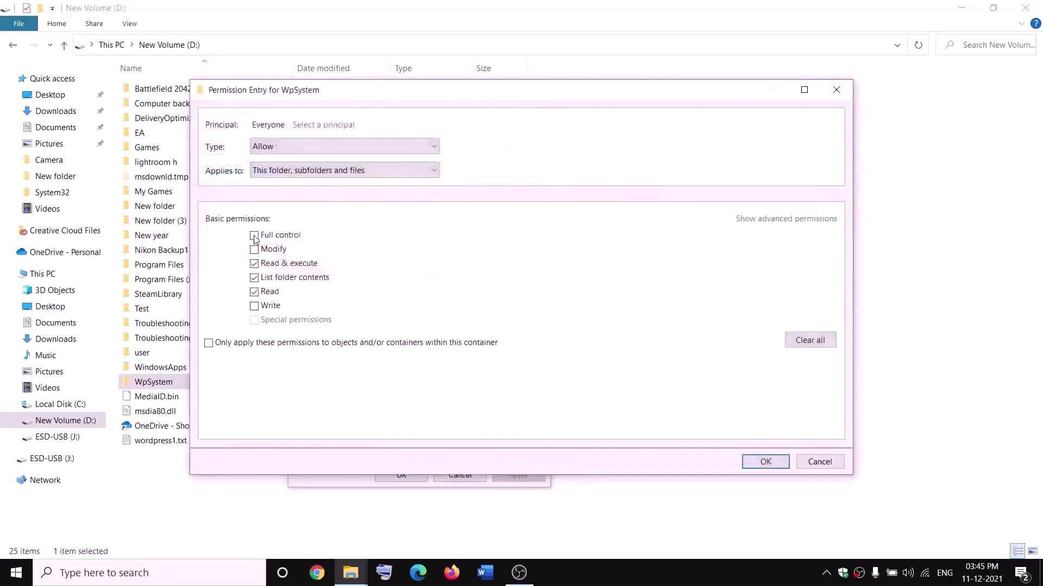
pyautogui.click(254, 236)
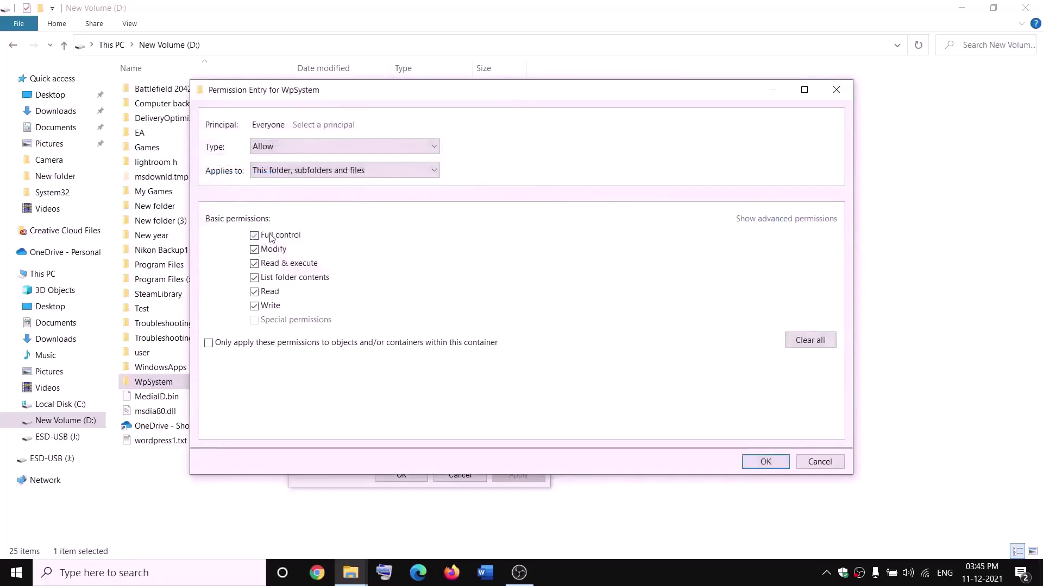
pyautogui.click(767, 462)
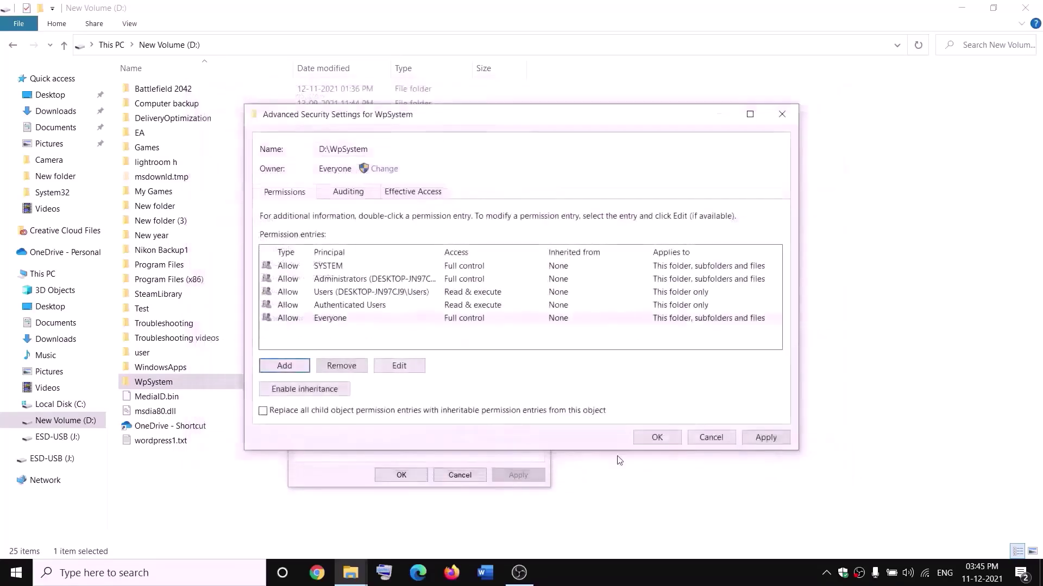
pyautogui.click(657, 438)
pyautogui.click(415, 473)
# Append .old to the WpSystem folder name on drive D, making it WpSystem.old.
pyautogui.click(373, 459)
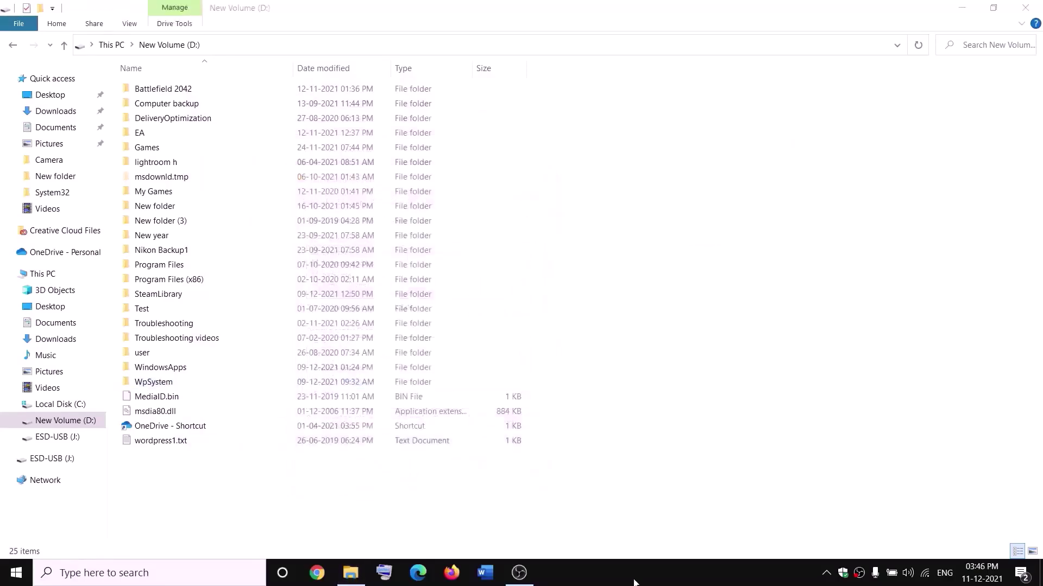
pyautogui.rightClick(153, 384)
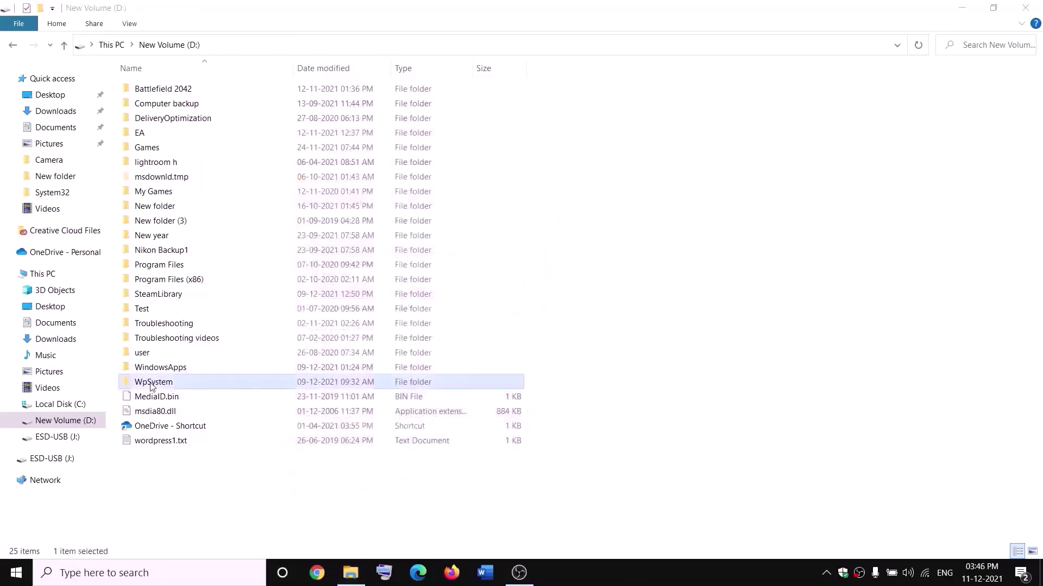
pyautogui.click(43, 530)
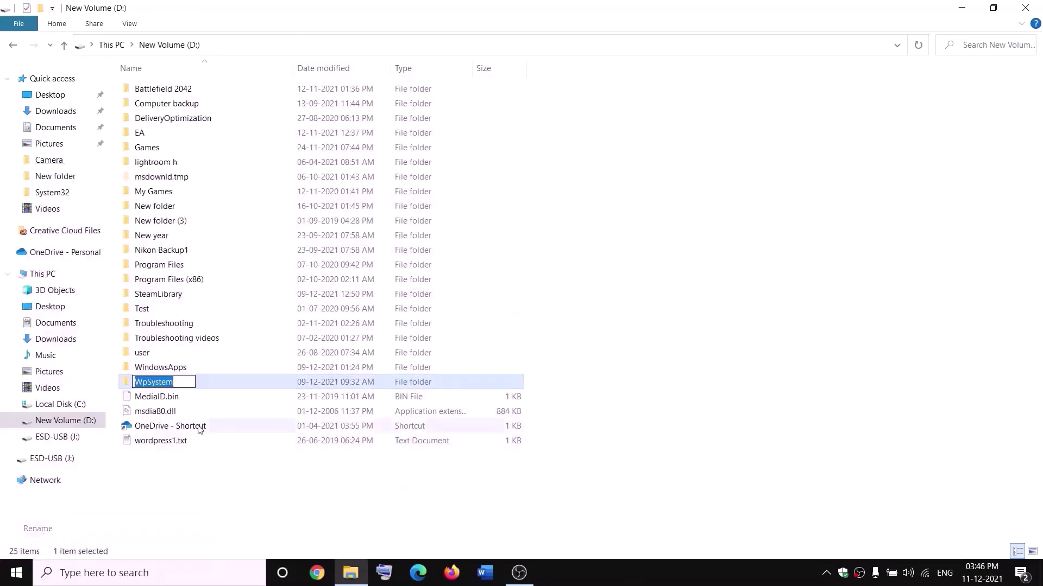
pyautogui.press('End')
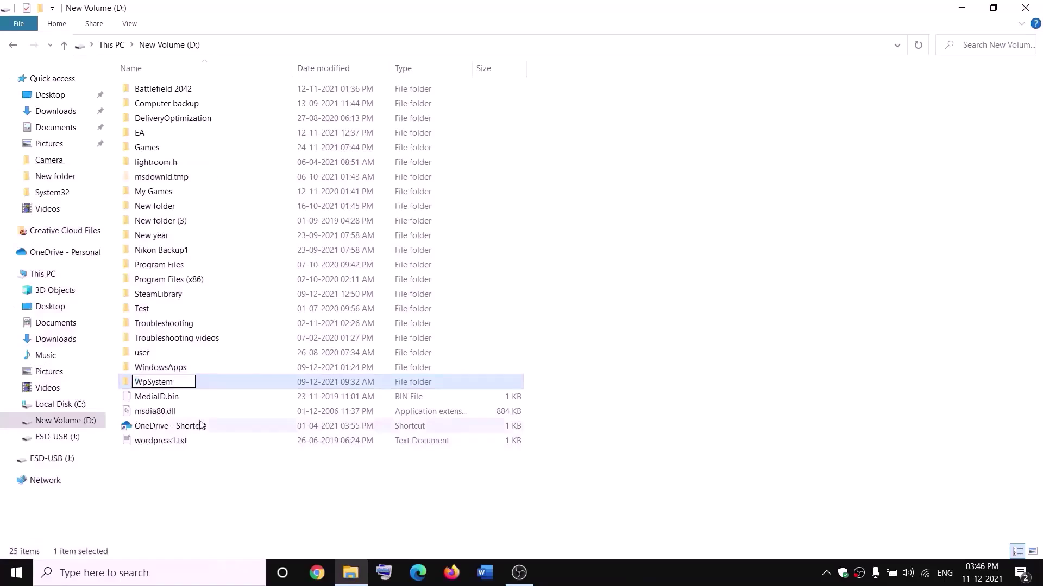
pyautogui.write('.old')
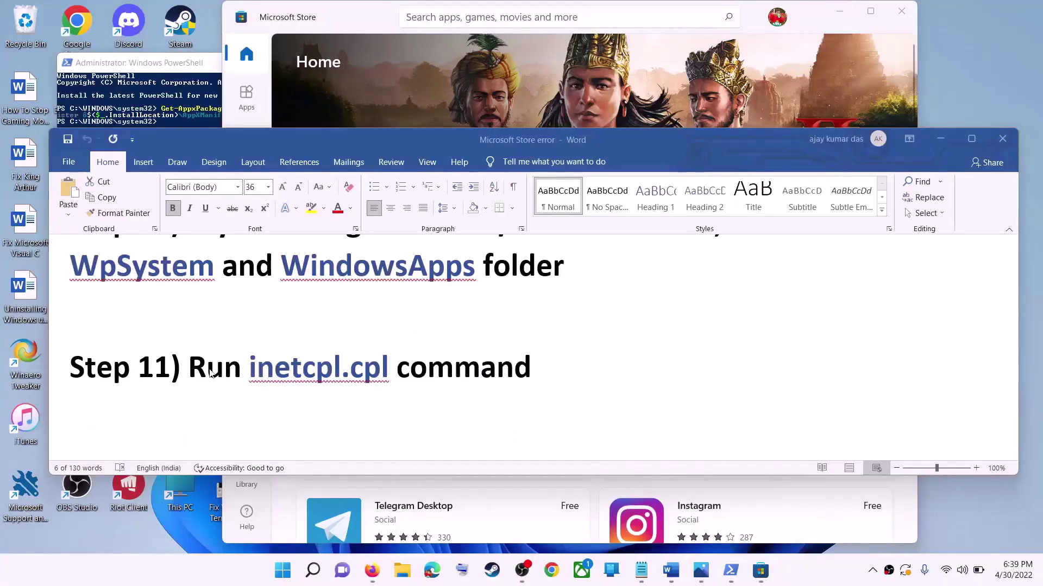
pyautogui.moveTo(211, 372); pyautogui.dragTo(479, 372)
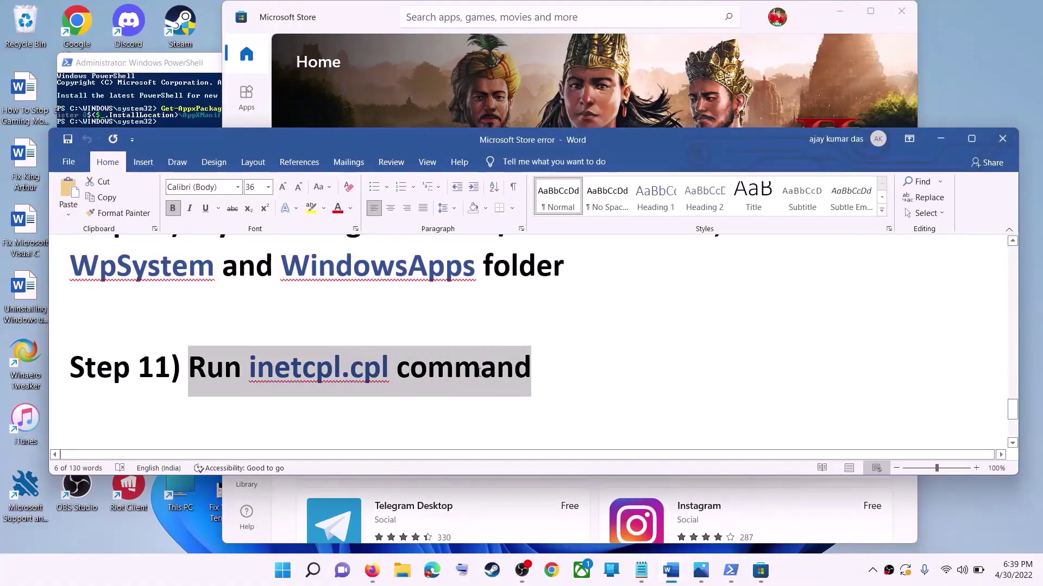
pyautogui.click(282, 572)
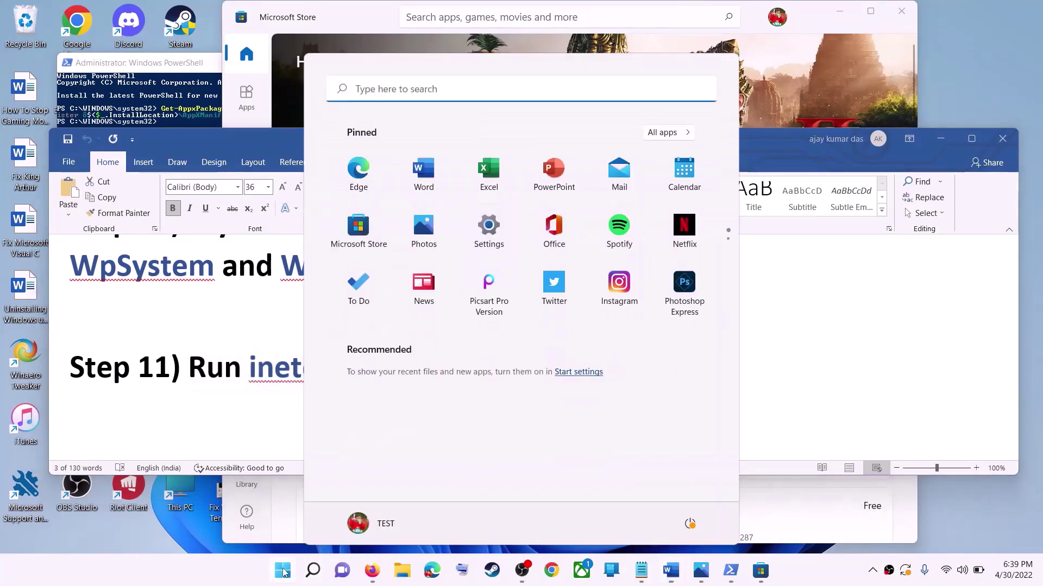
pyautogui.write('i')
pyautogui.write('netc')
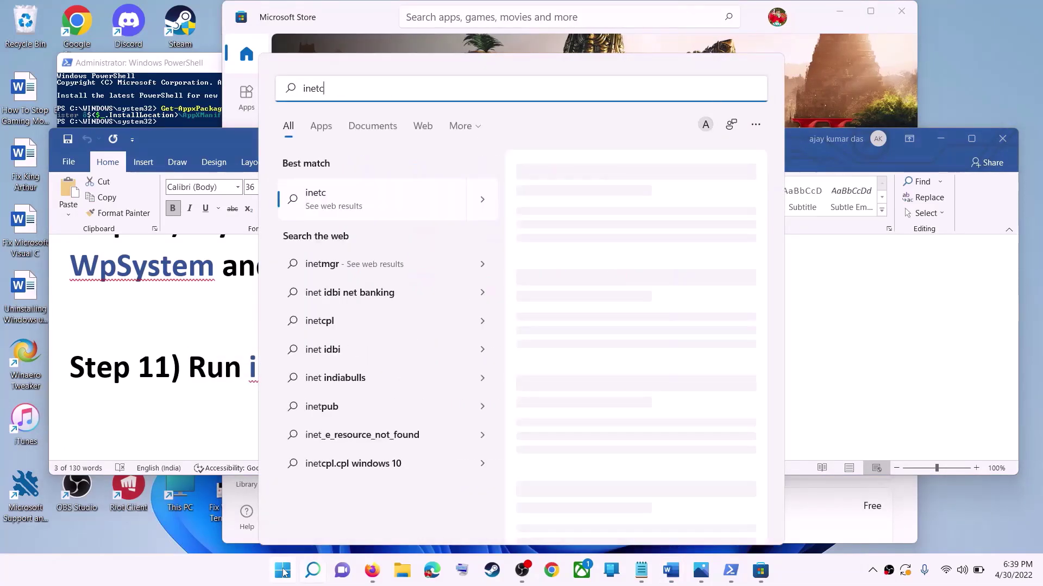
pyautogui.write('pl.cpl')
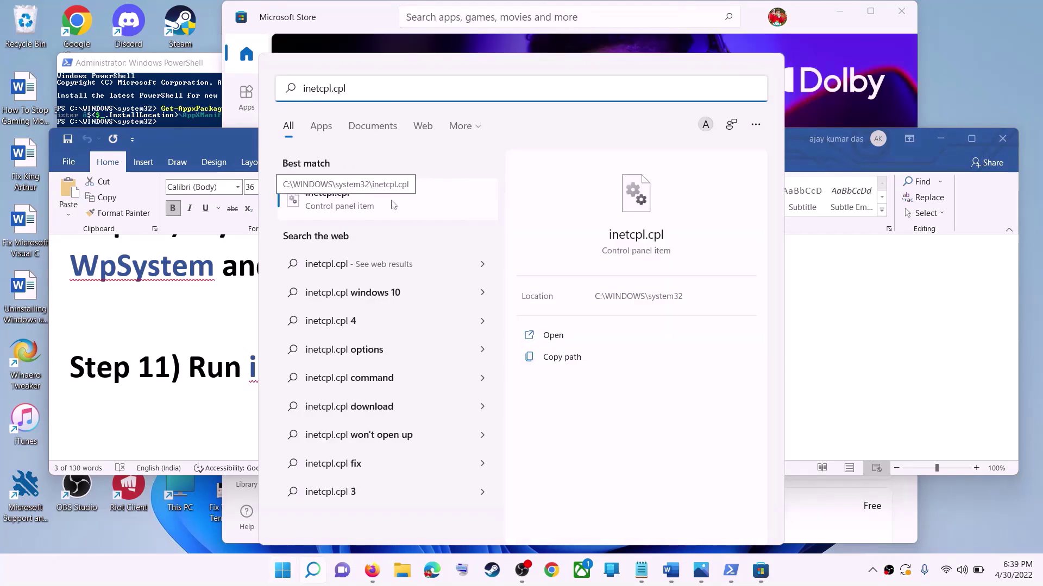
pyautogui.click(393, 205)
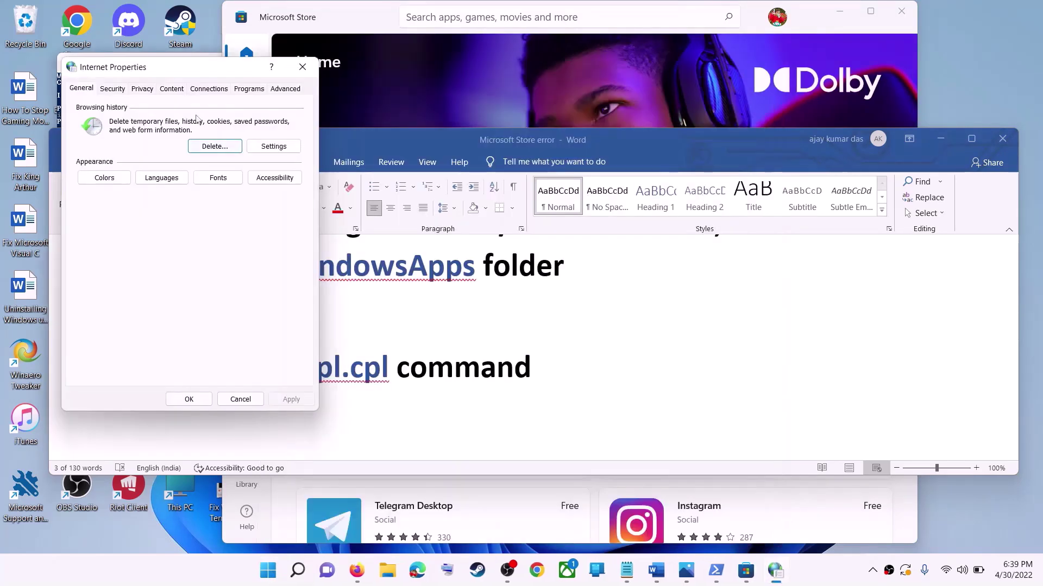
pyautogui.moveTo(187, 67); pyautogui.dragTo(482, 110)
pyautogui.click(577, 132)
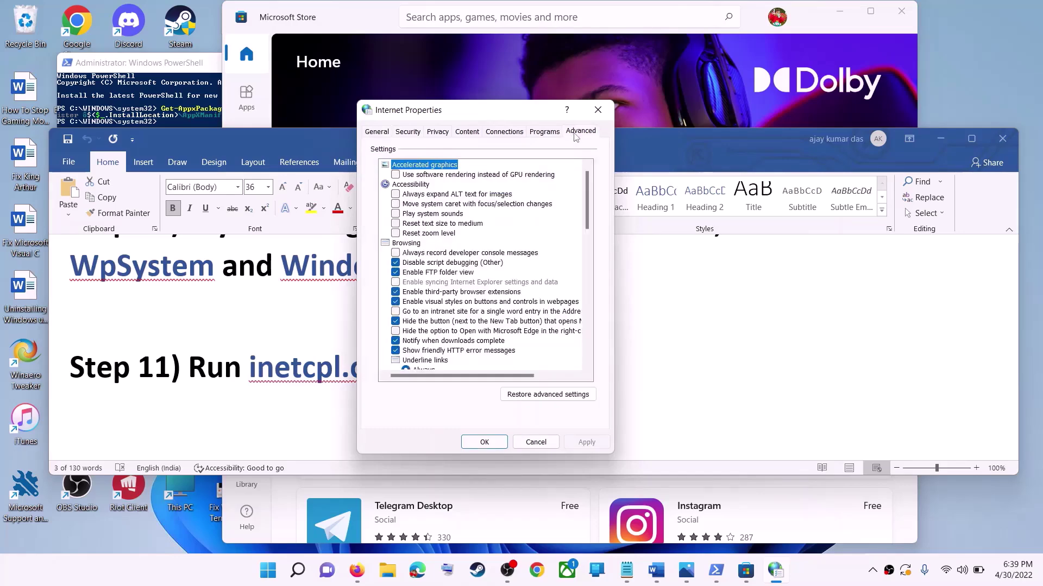
pyautogui.scroll(-15, 577, 197)
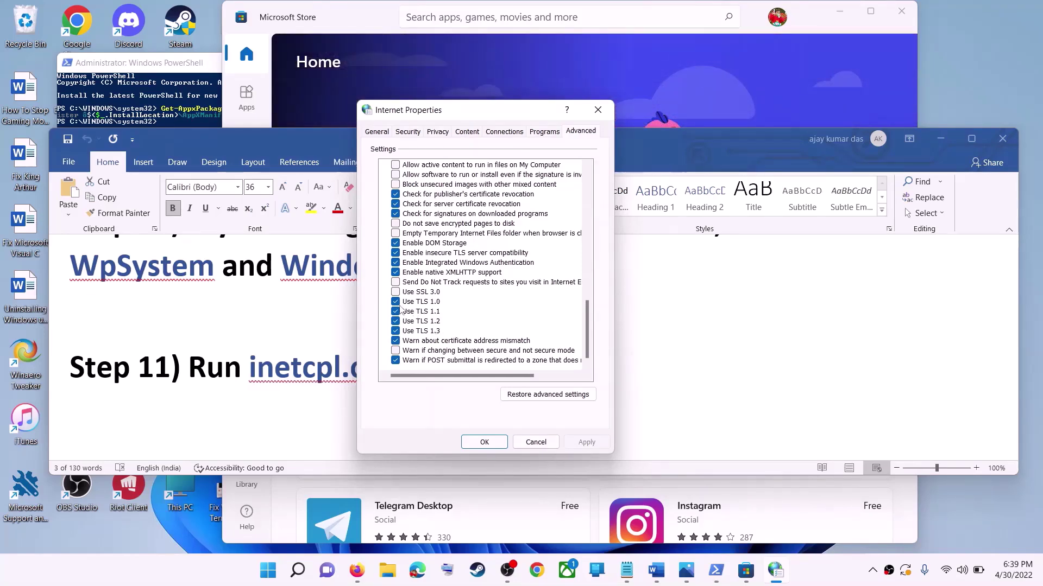
pyautogui.click(485, 442)
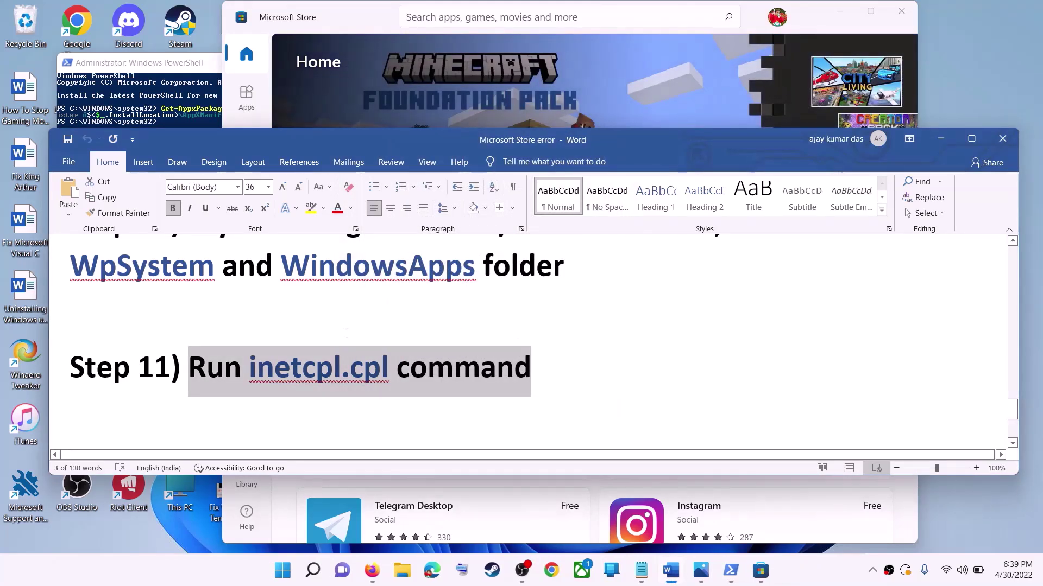
# Scroll the Word notes down to the Step 12 media creation tool section.
pyautogui.click(352, 344)
pyautogui.scroll(-5, 352, 343)
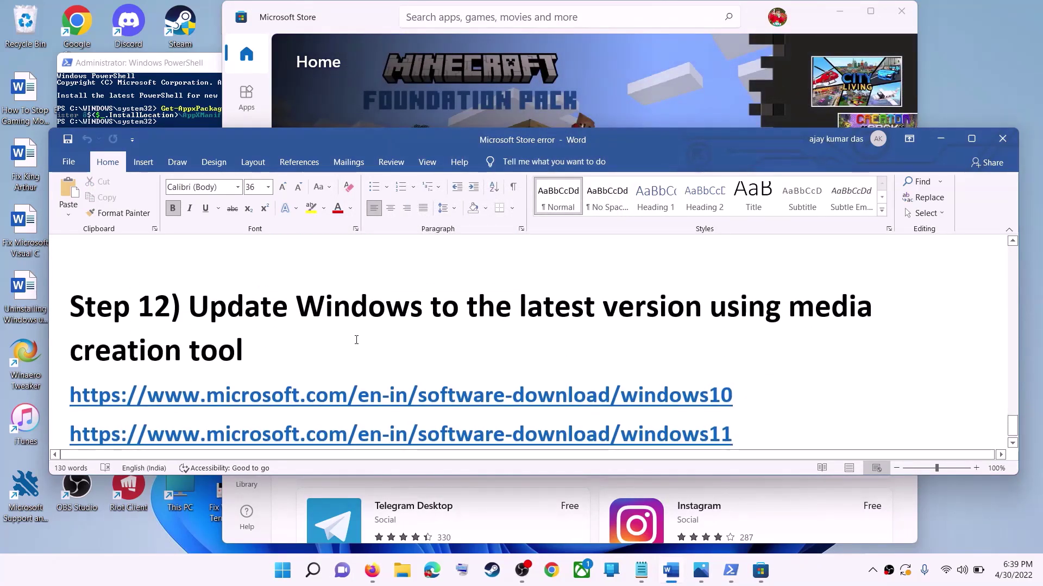
pyautogui.moveTo(199, 307); pyautogui.dragTo(720, 341)
pyautogui.click(245, 350)
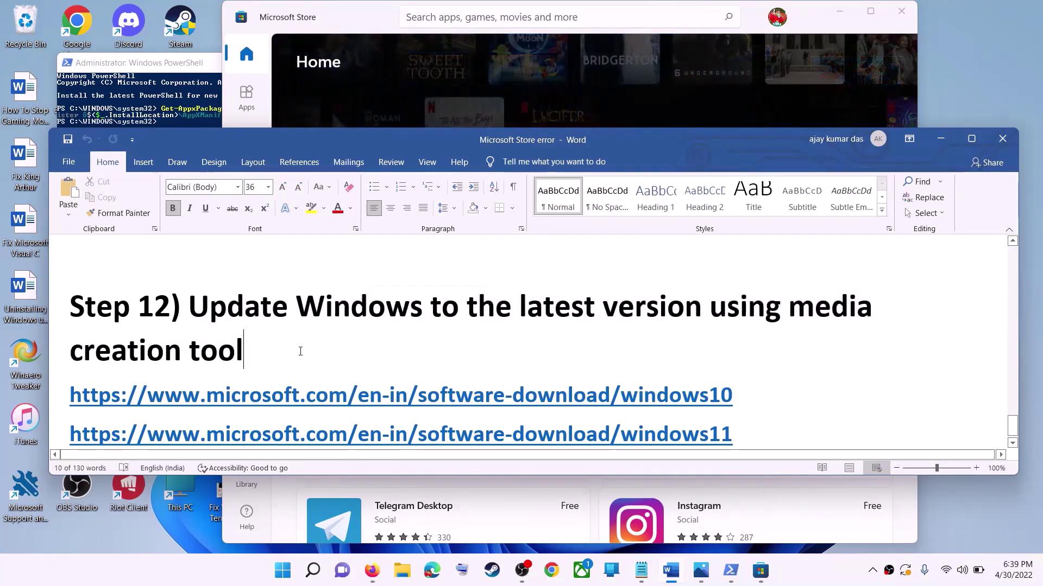
pyautogui.scroll(-1, 304, 351)
# Select the windows10 and windows11 download link lines under Step 12.
pyautogui.tripleClick(726, 375)
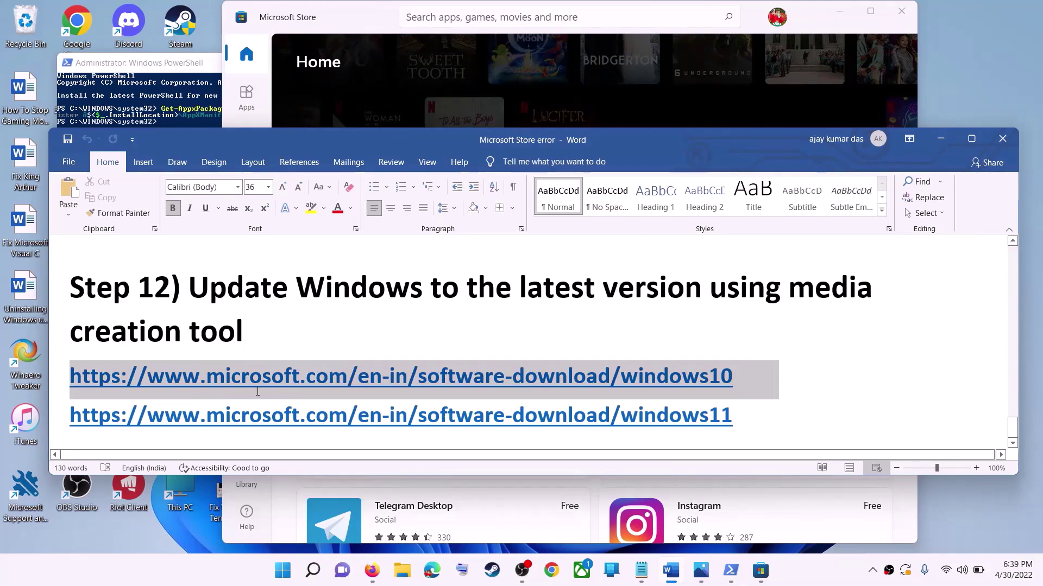
pyautogui.tripleClick(757, 418)
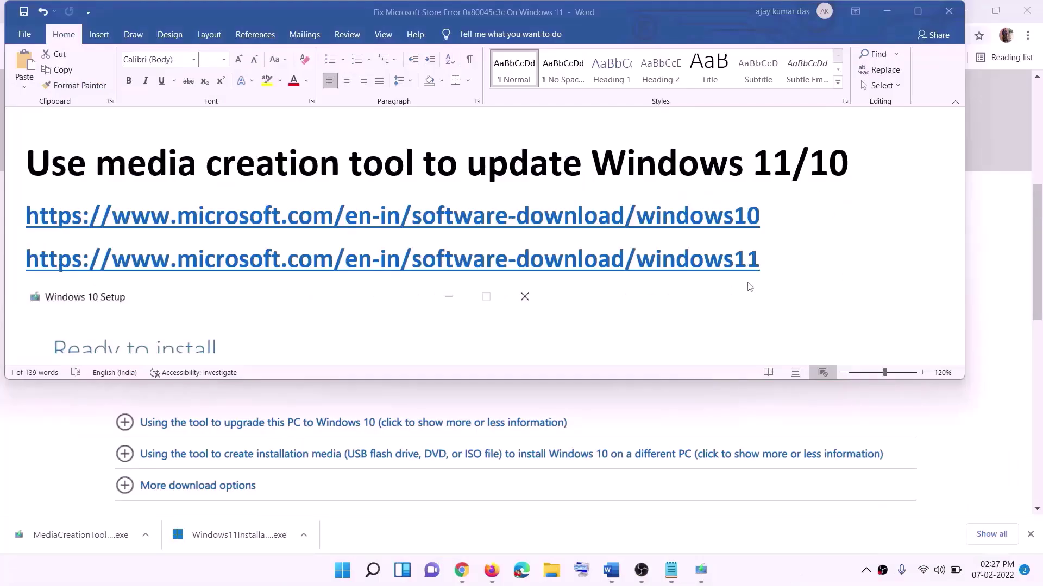
pyautogui.tripleClick(767, 216)
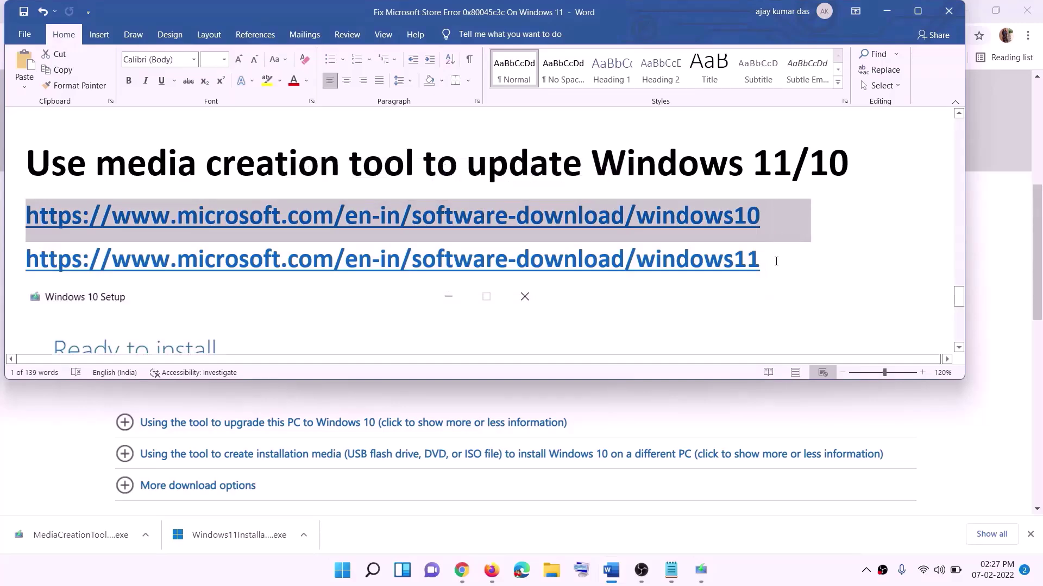
pyautogui.tripleClick(776, 261)
# Minimize Word and download the Windows 10 media creation tool from Chrome's Download Windows 10 page.
pyautogui.click(887, 11)
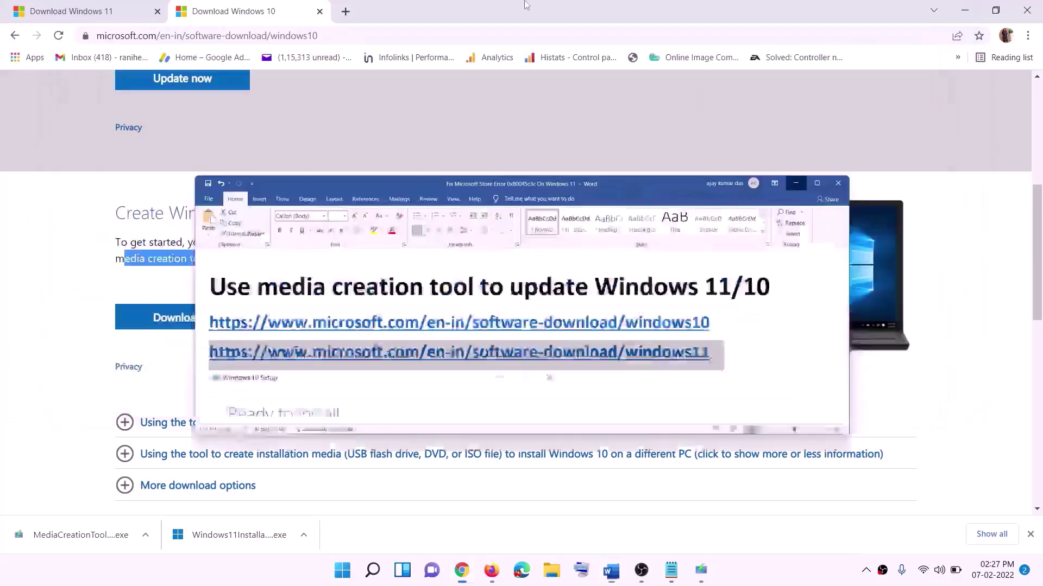
pyautogui.scroll(6, 448, 279)
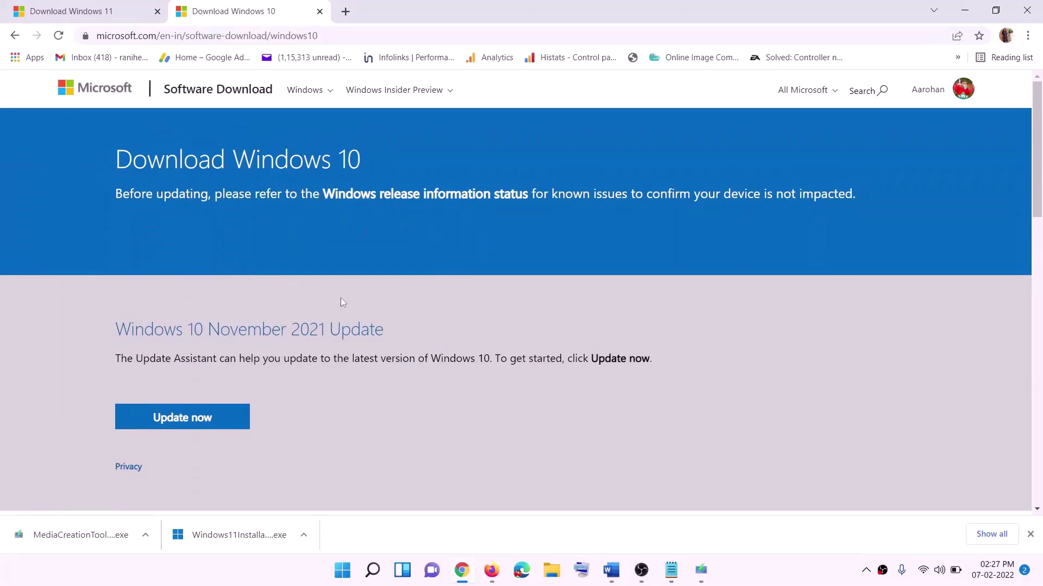
pyautogui.scroll(-5, 342, 301)
pyautogui.moveTo(124, 326); pyautogui.dragTo(232, 326)
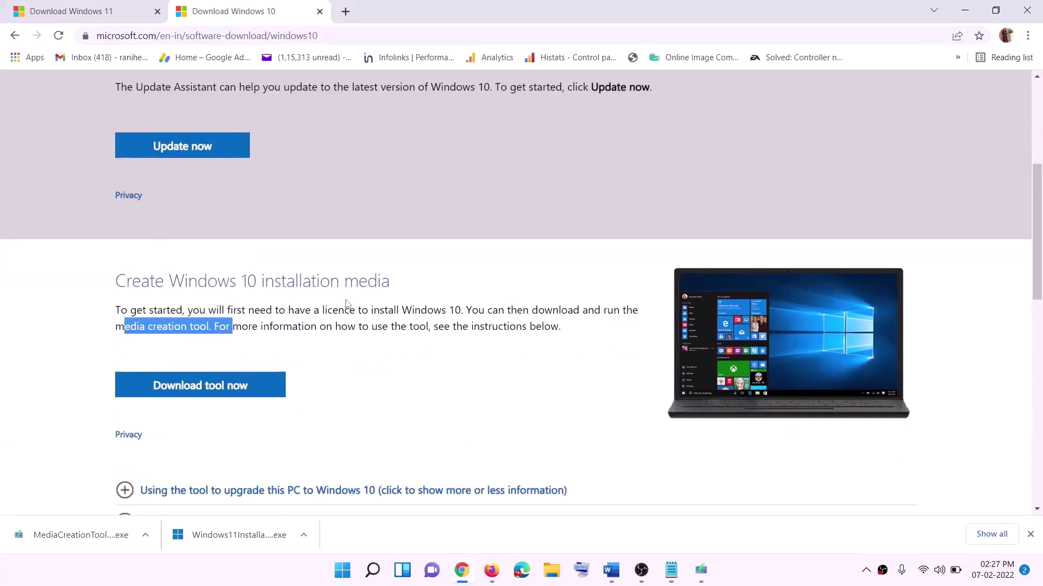
pyautogui.scroll(-2, 347, 304)
pyautogui.click(237, 256)
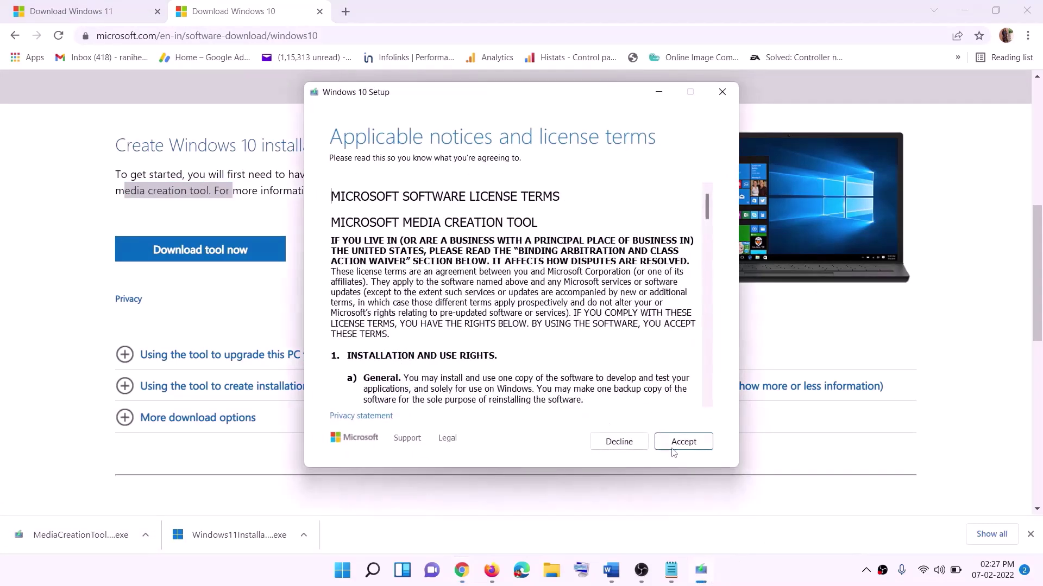
# Accept the Windows 10 Setup license terms and proceed with Upgrade this PC now.
pyautogui.click(677, 444)
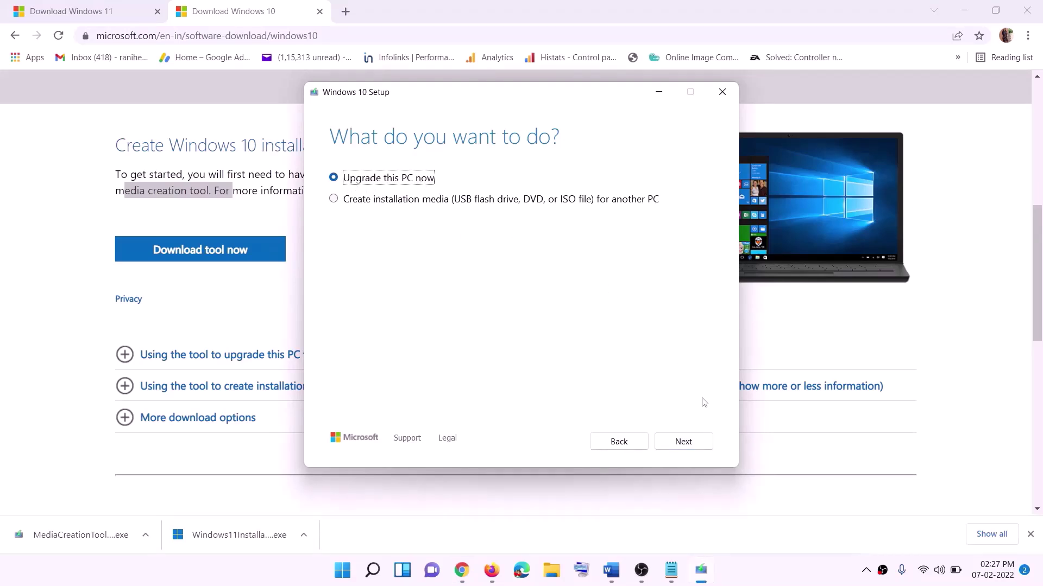
pyautogui.click(683, 443)
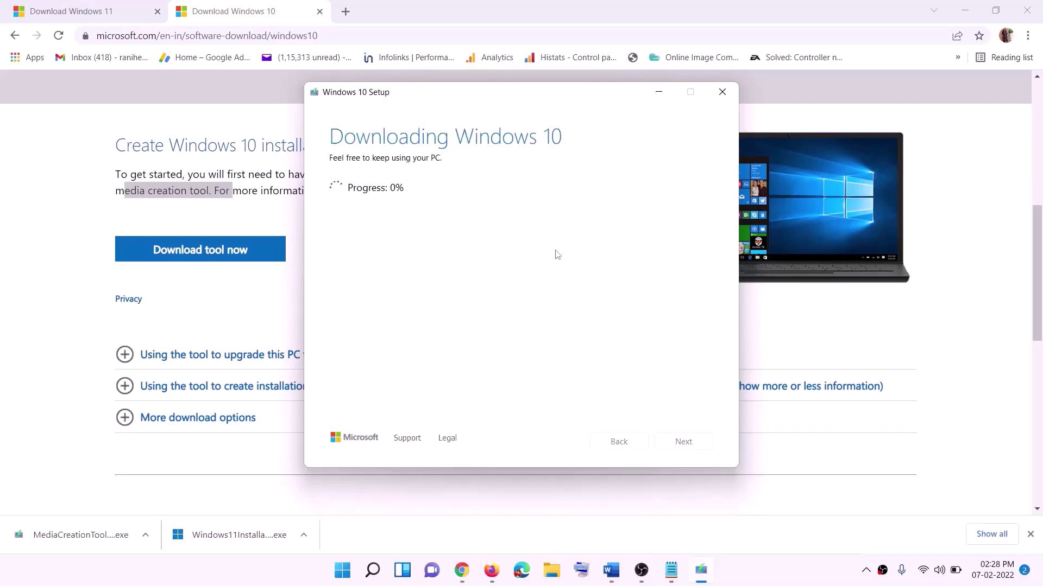
pyautogui.click(770, 581)
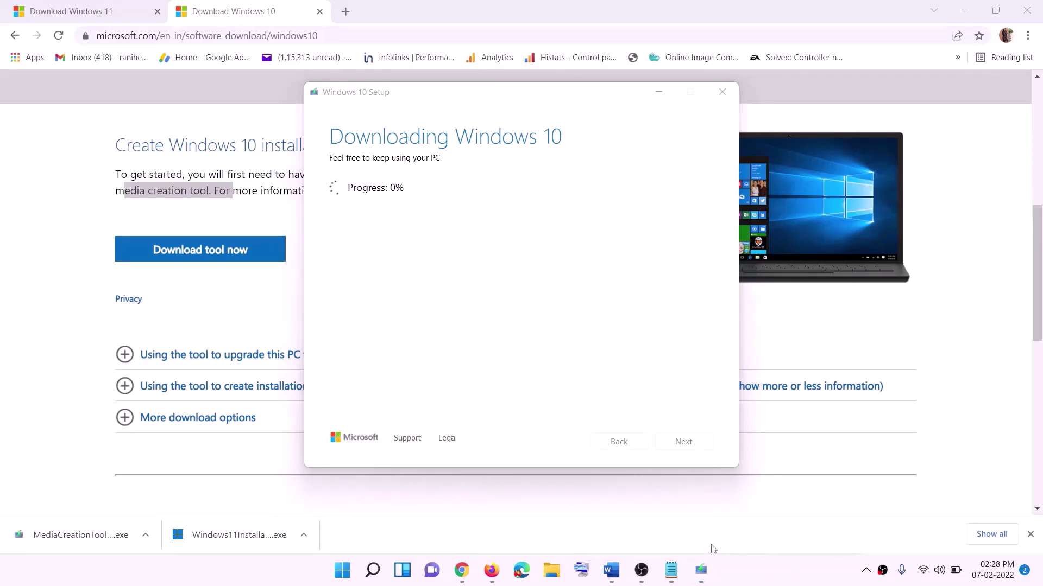
# Review the maximized Word guide, then return to Chrome's Download Windows 11 page.
pyautogui.click(612, 570)
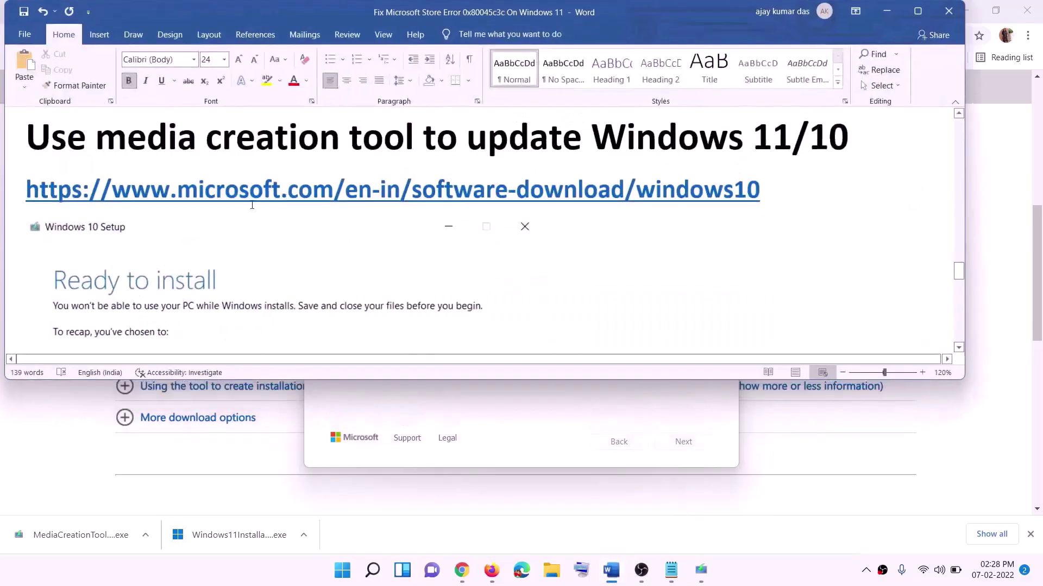
pyautogui.scroll(-1, 103, 263)
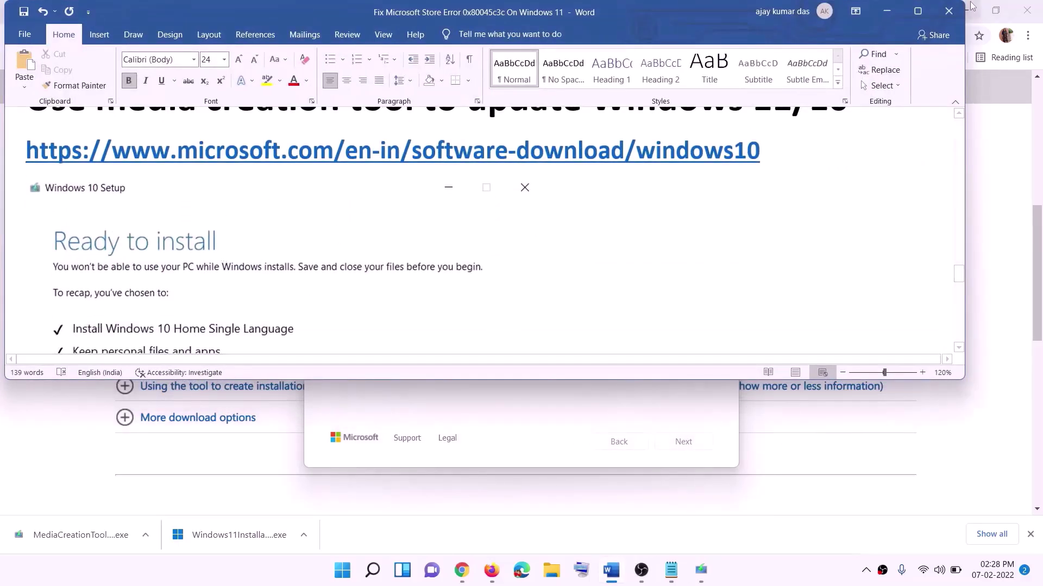
pyautogui.click(918, 11)
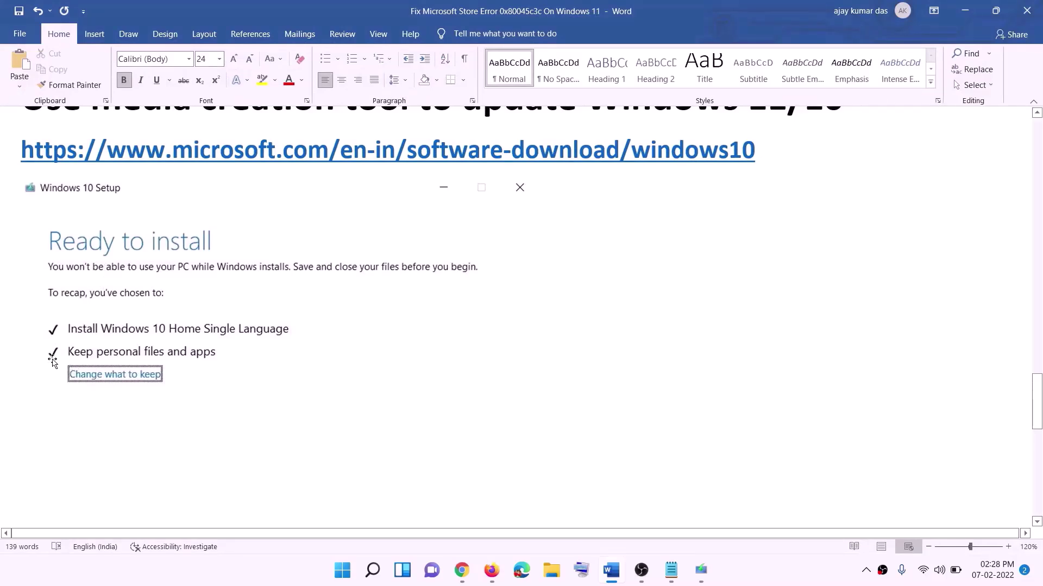
pyautogui.scroll(-3, 535, 378)
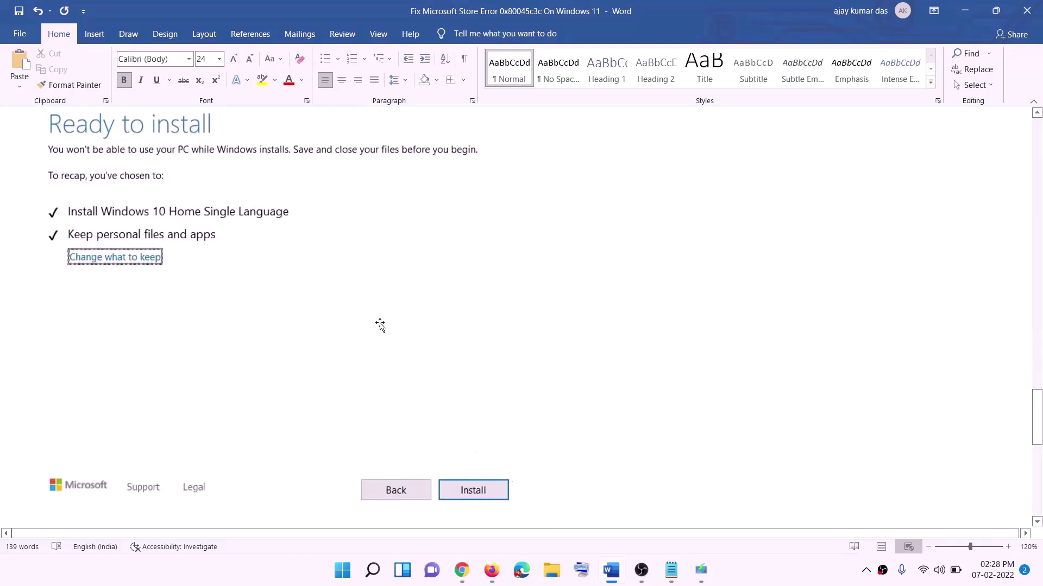
pyautogui.scroll(1, 426, 337)
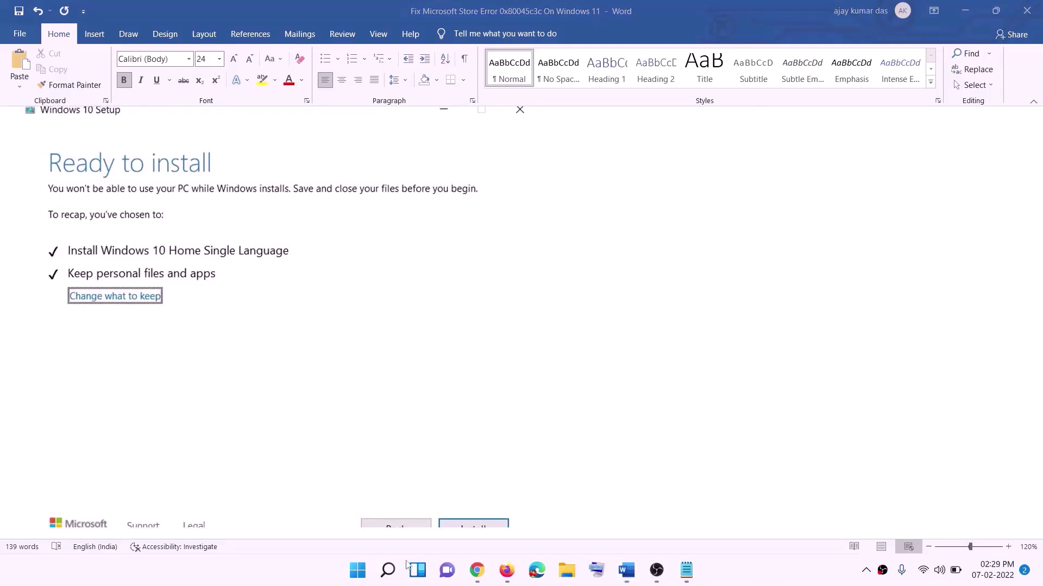
pyautogui.click(477, 571)
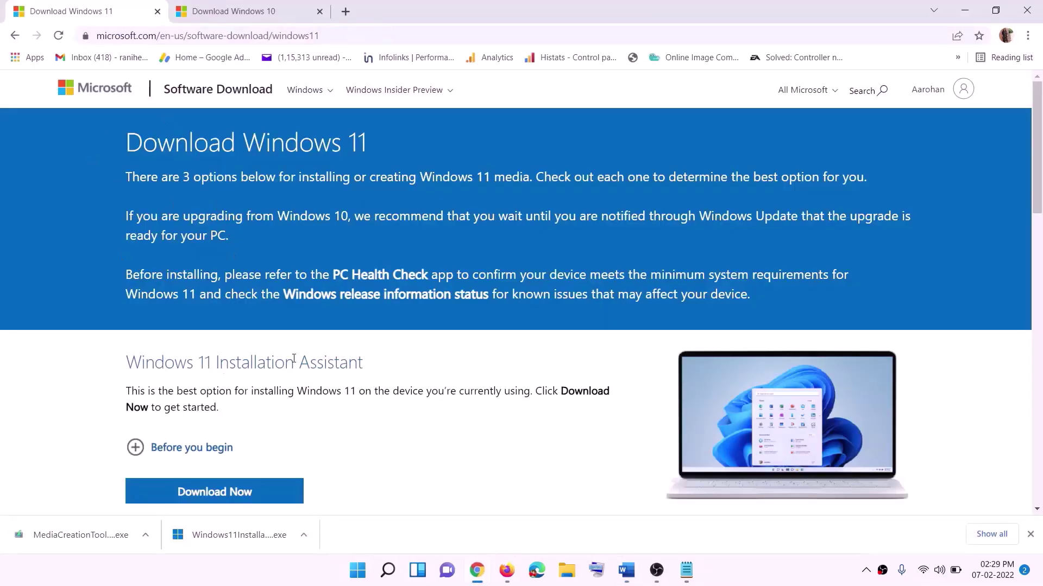
# Download the tool from the Create Windows 11 Installation Media section's Download Now button.
pyautogui.scroll(-5, 293, 359)
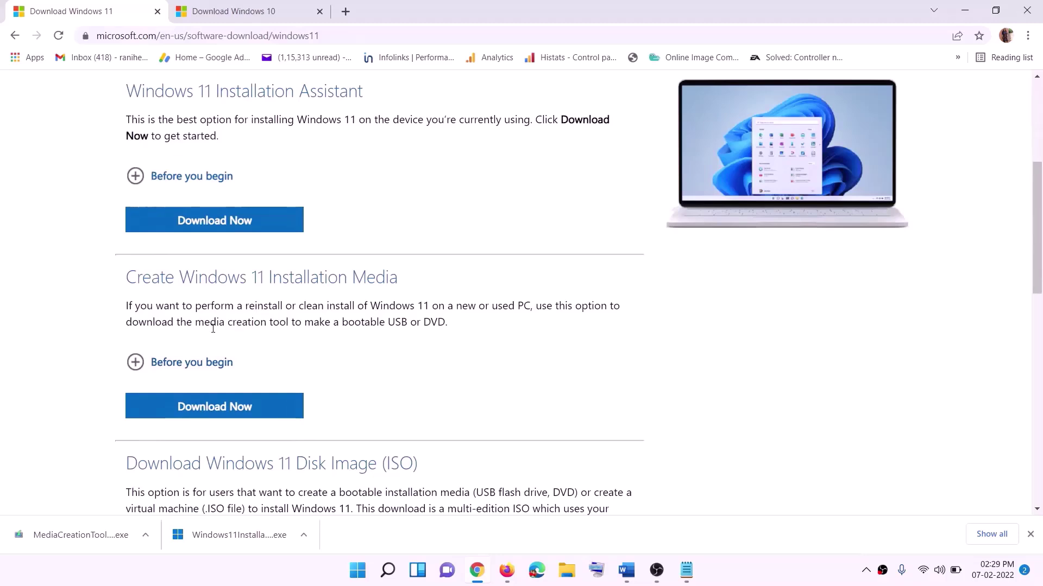
pyautogui.moveTo(213, 328); pyautogui.dragTo(302, 325)
pyautogui.click(207, 414)
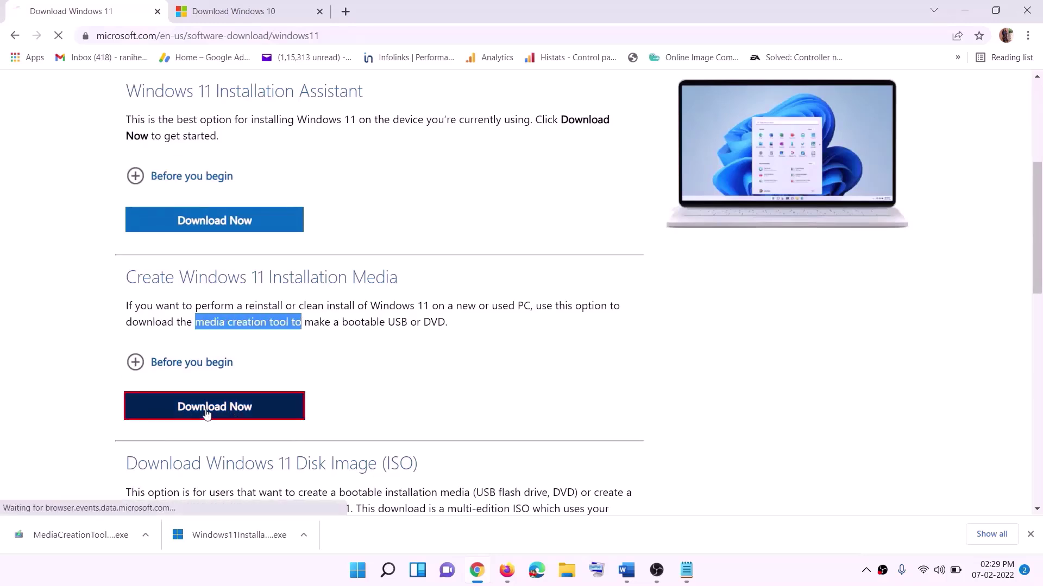